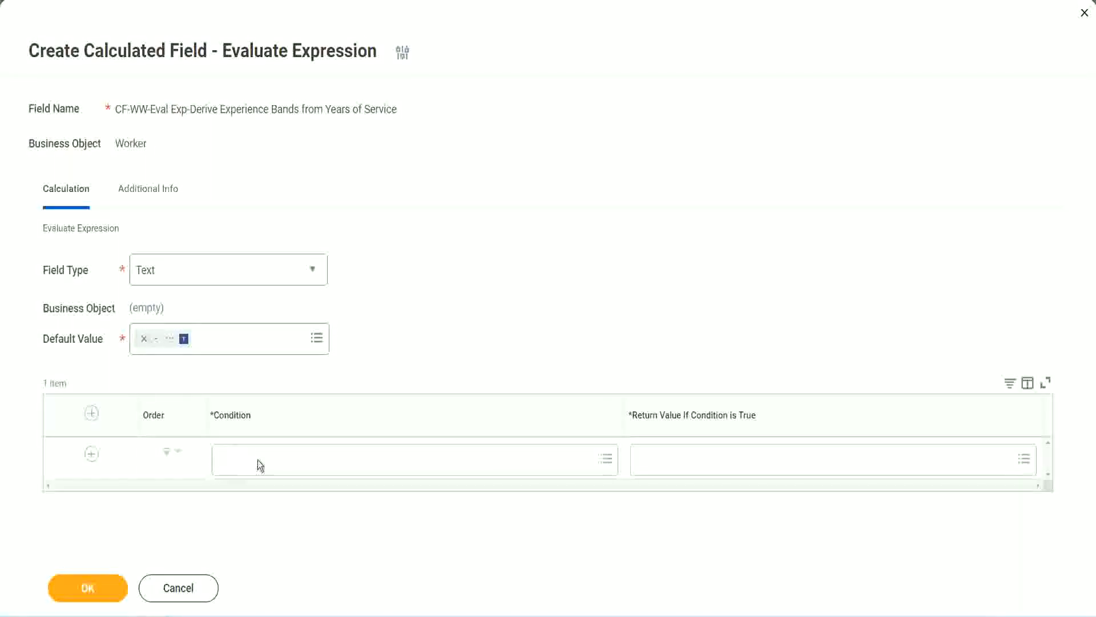
# Step: Set the first row's condition to CF-WW-TF-Length of Service between 0 and 7 years, copying the Field 1 name from the Notepad++ notes
pyautogui.click(258, 460)
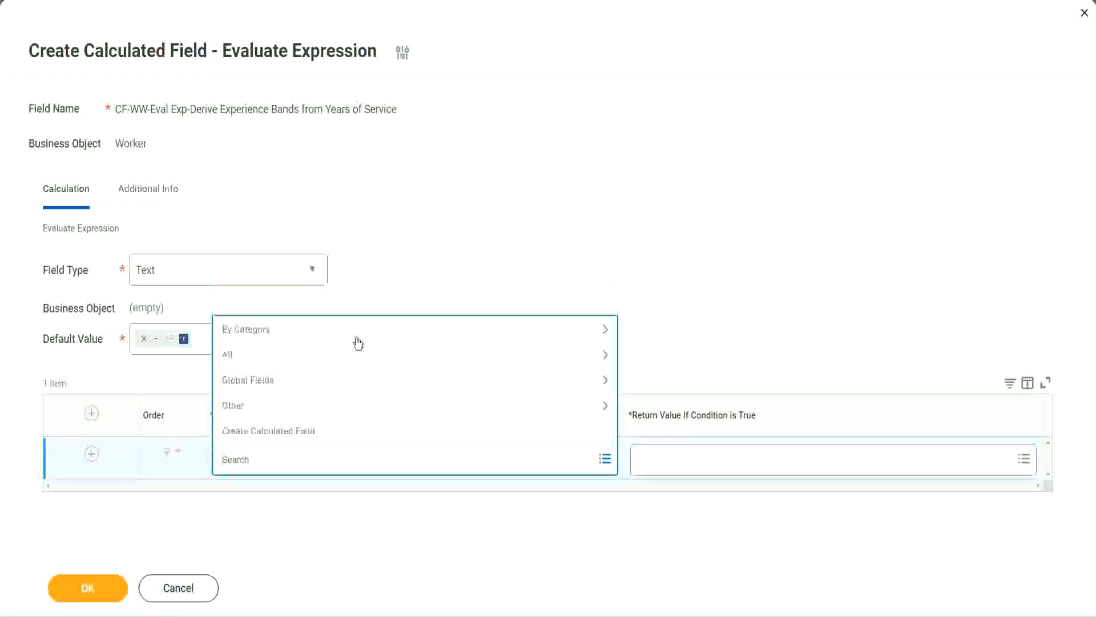
pyautogui.click(420, 260)
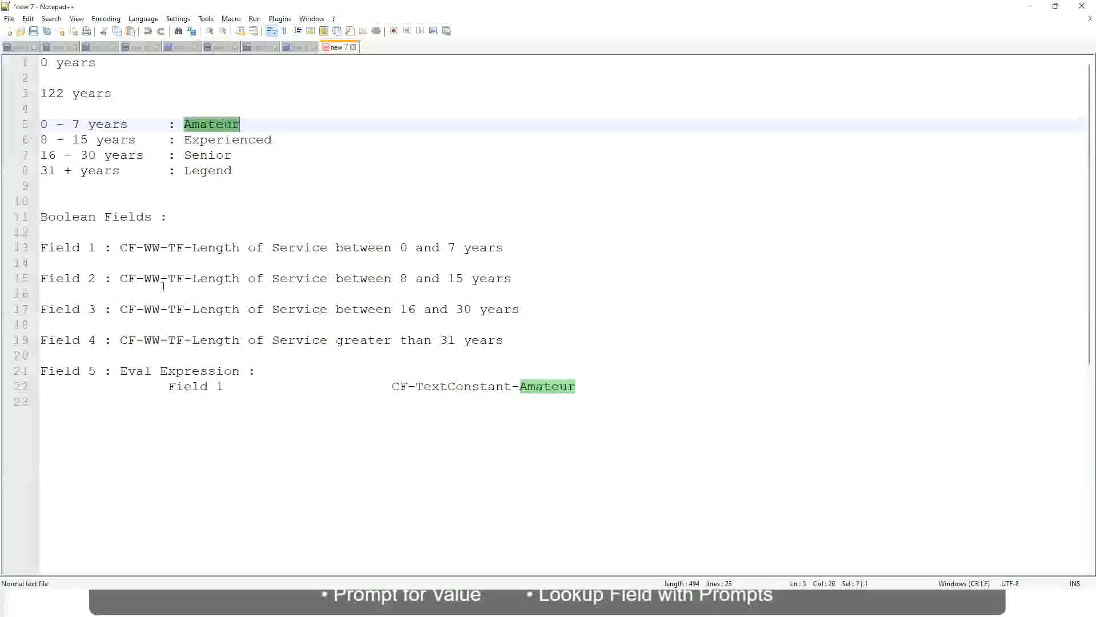
pyautogui.moveTo(118, 246); pyautogui.dragTo(505, 252)
pyautogui.hotkey('ctrl', 'c')
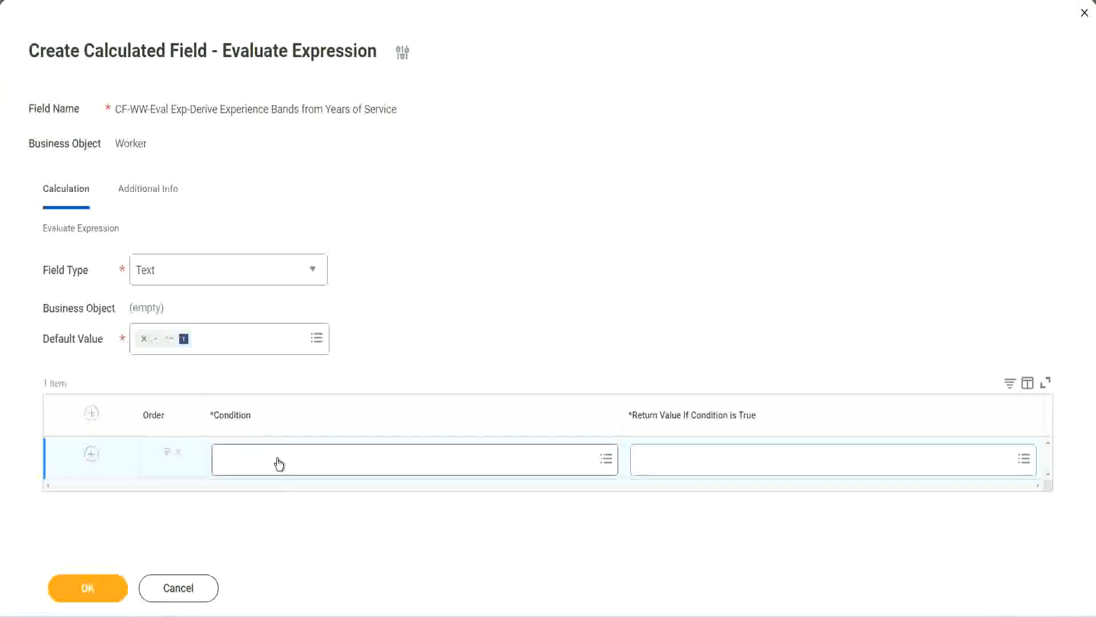
pyautogui.click(279, 463)
pyautogui.hotkey('ctrl', 'v')
pyautogui.press('Return')
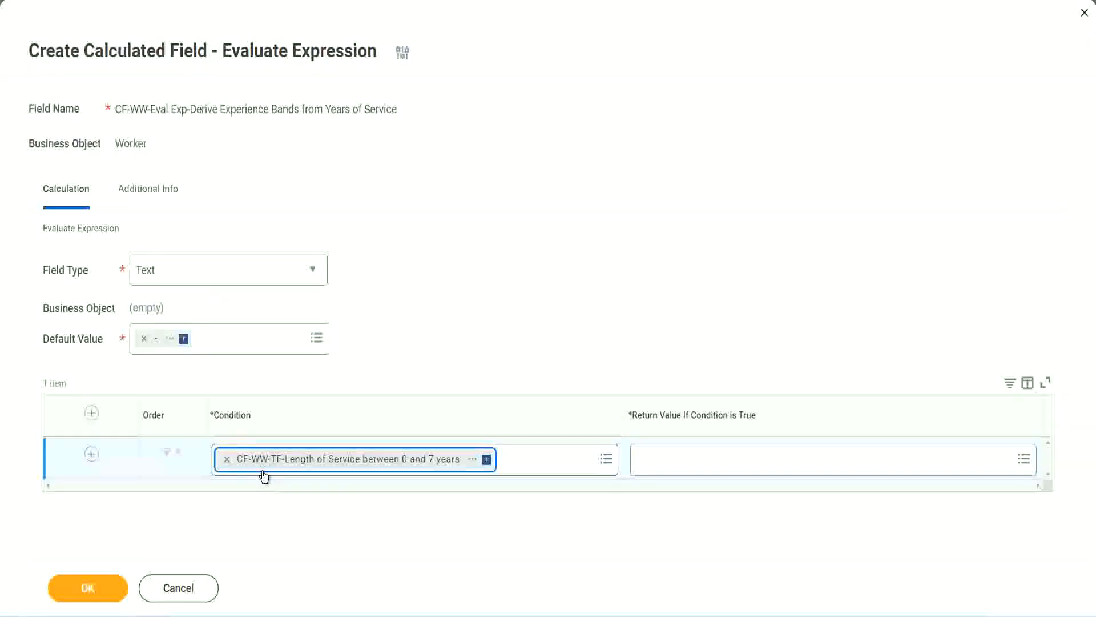
pyautogui.click(507, 318)
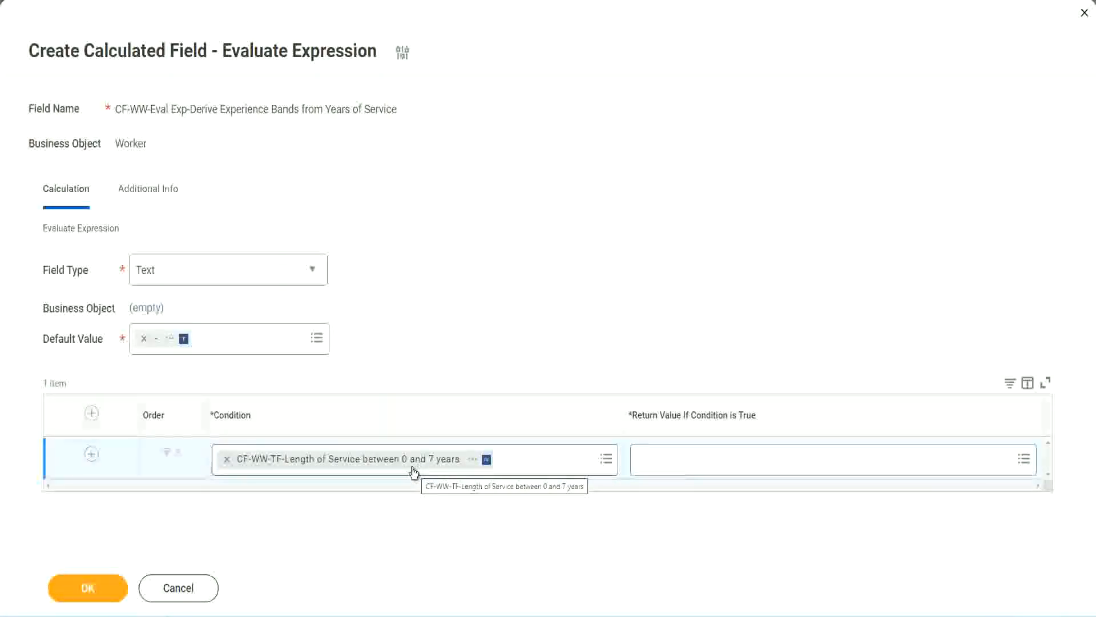
pyautogui.click(713, 468)
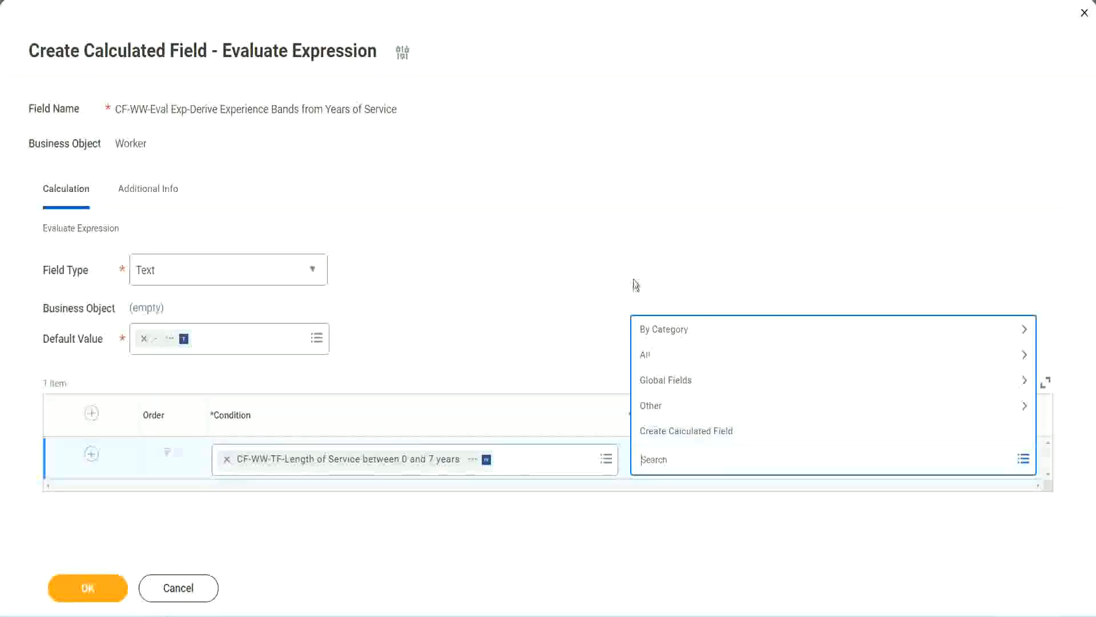
pyautogui.click(660, 463)
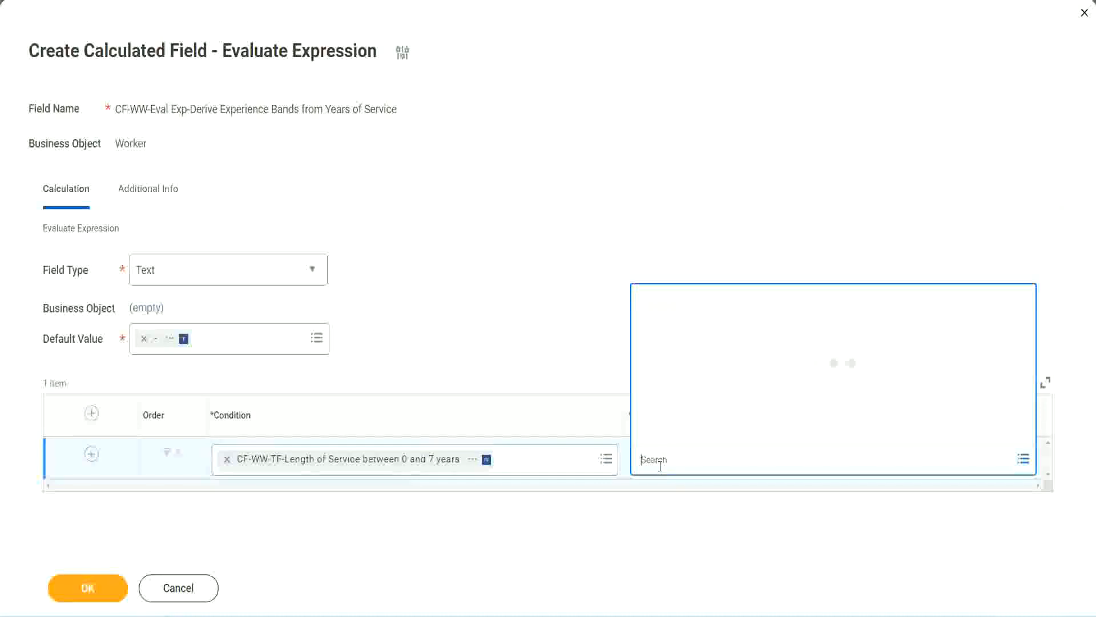
pyautogui.write('Amaterue')
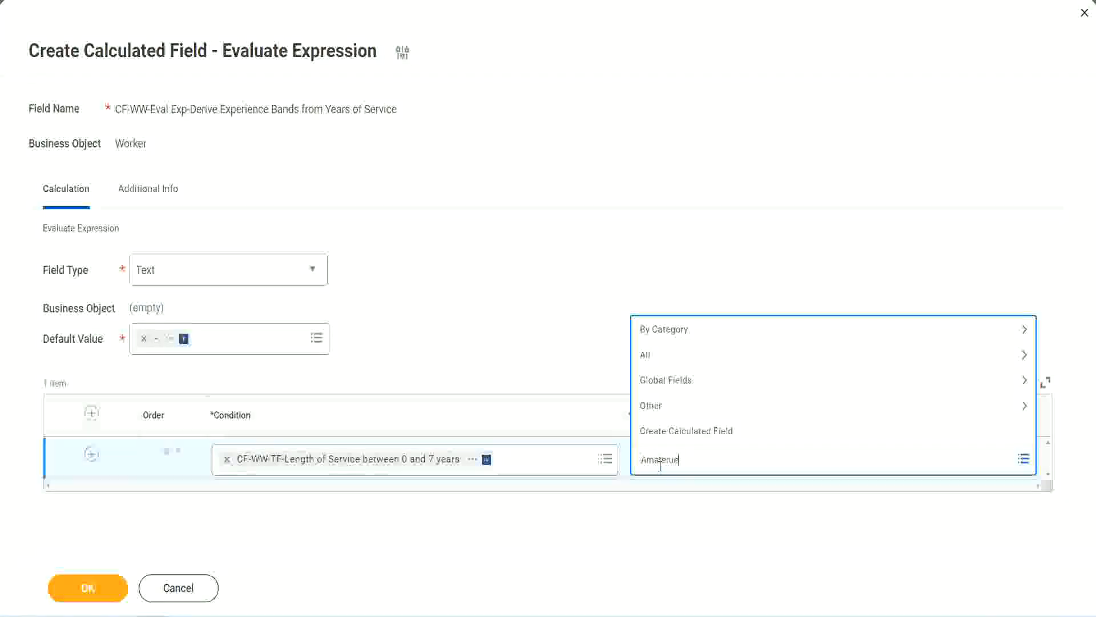
pyautogui.click(554, 332)
pyautogui.click(691, 471)
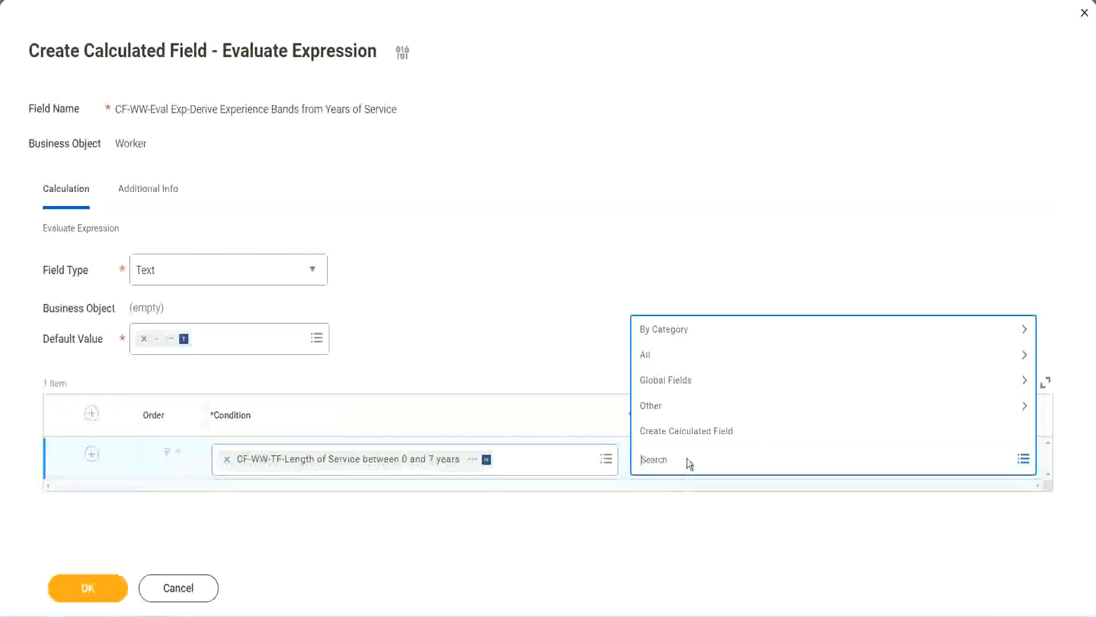
pyautogui.click(553, 332)
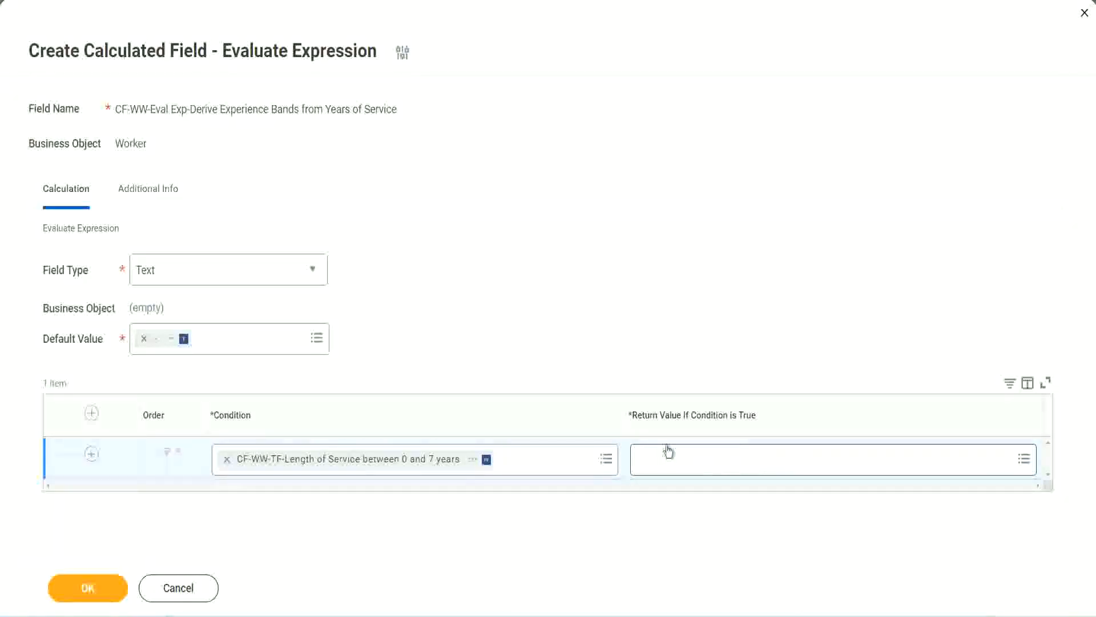
# Step: Start a new calculated field for the first row's return value and name it CF-WW-TC-Amateur
pyautogui.click(711, 458)
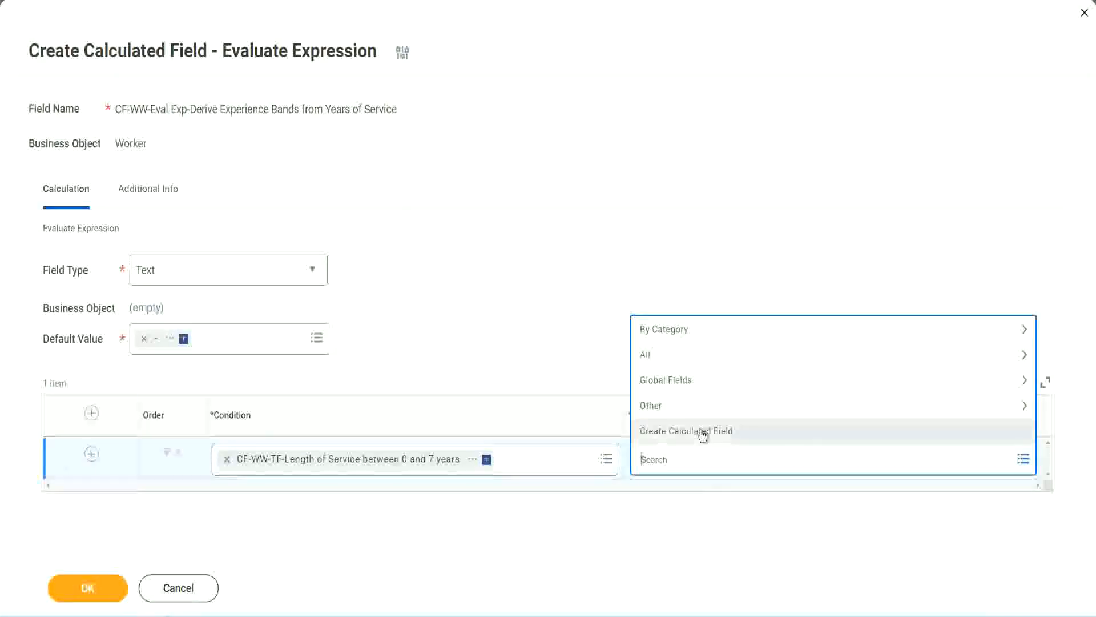
pyautogui.click(702, 433)
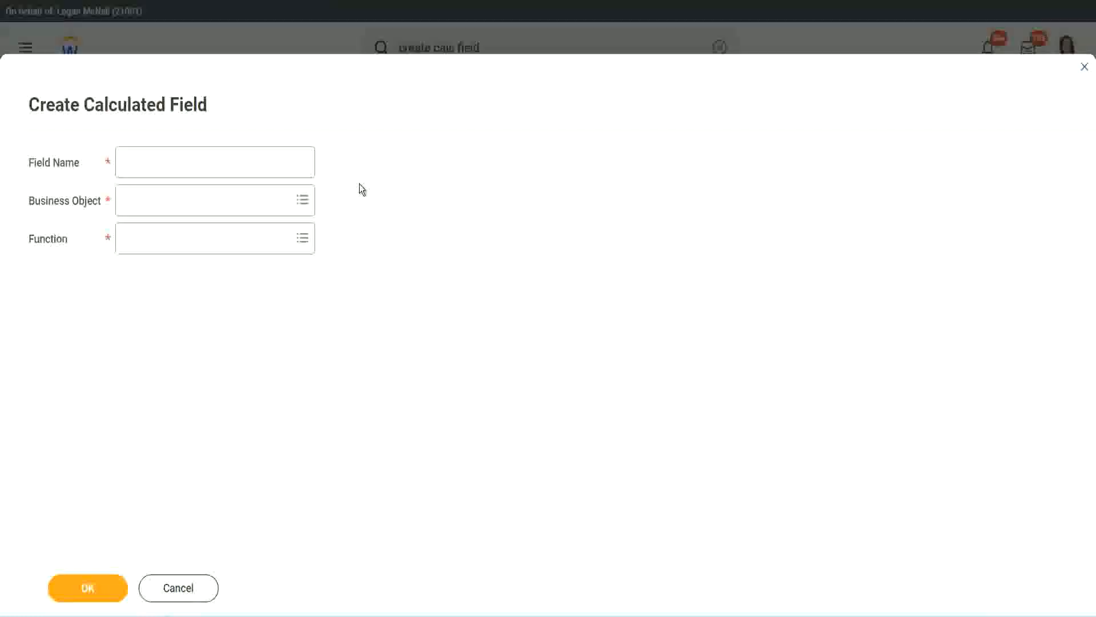
pyautogui.click(136, 163)
pyautogui.write('CF')
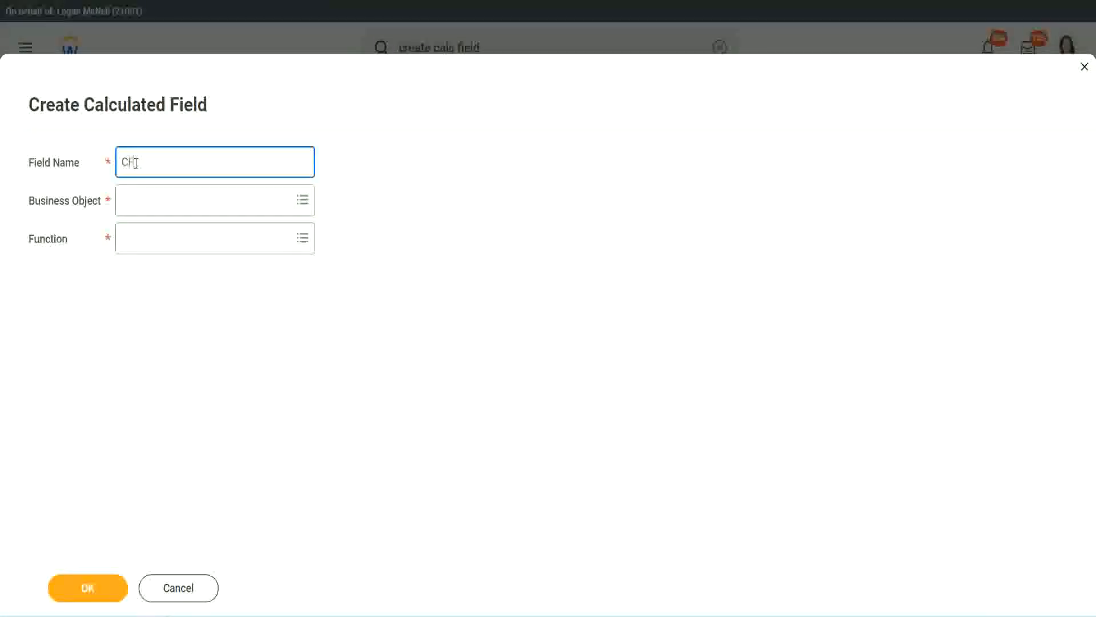
pyautogui.write('_TC')
pyautogui.write('-Am')
pyautogui.write('ateur')
pyautogui.click(137, 161)
pyautogui.write('WW')
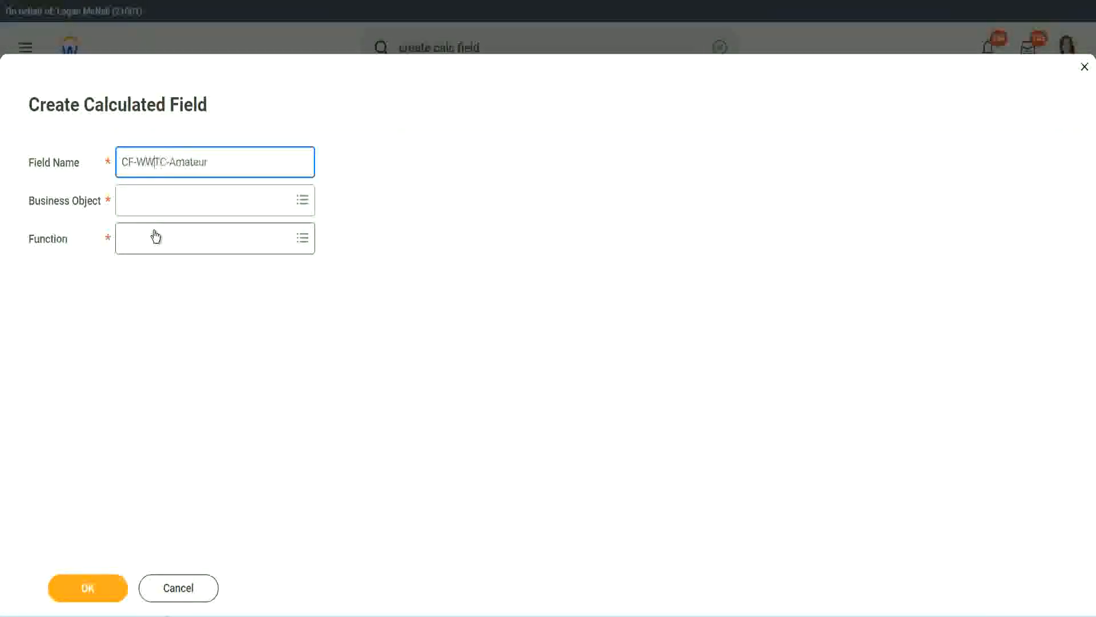
pyautogui.write('-')
# Step: Set the new calculated field's business object to Global
pyautogui.click(155, 201)
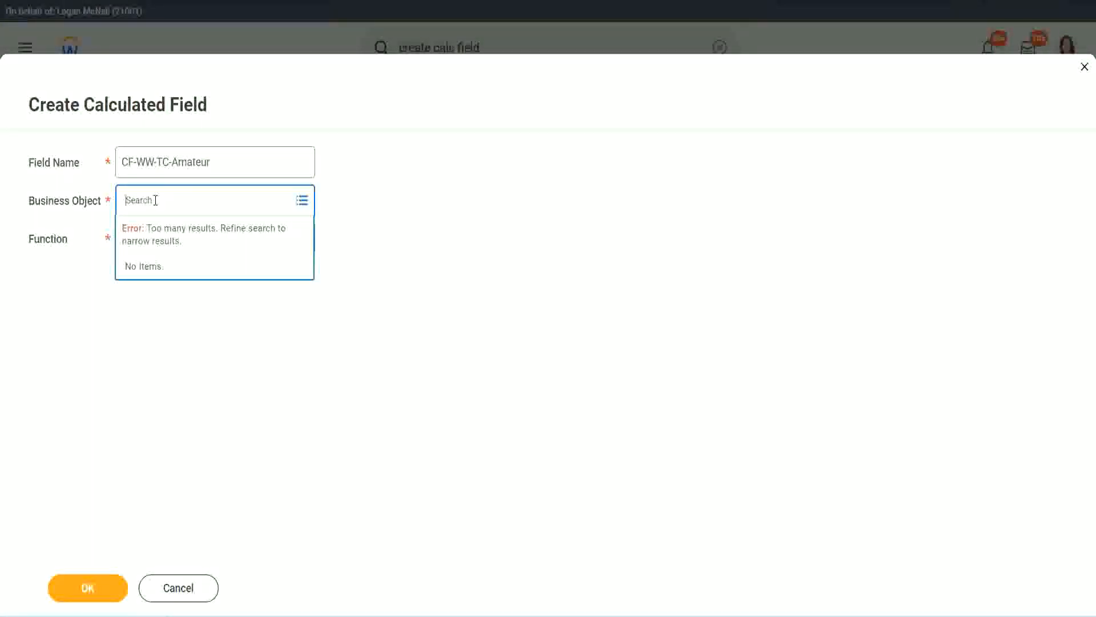
pyautogui.write('worker')
pyautogui.press('BackSpace')
pyautogui.press('BackSpace')
pyautogui.write('global')
pyautogui.press('Return')
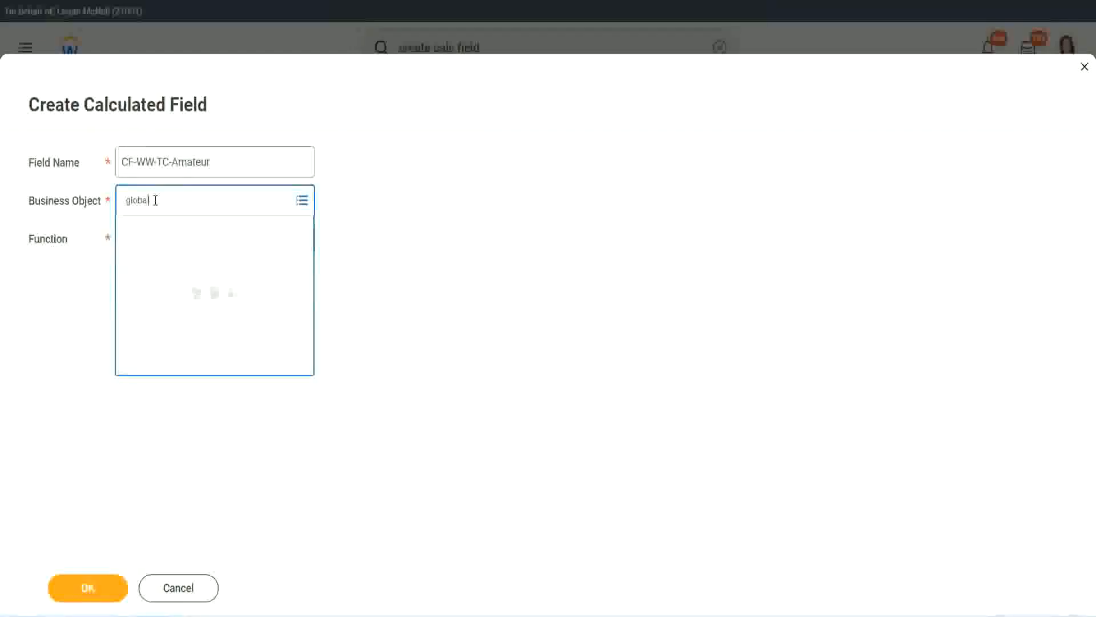
pyautogui.click(173, 273)
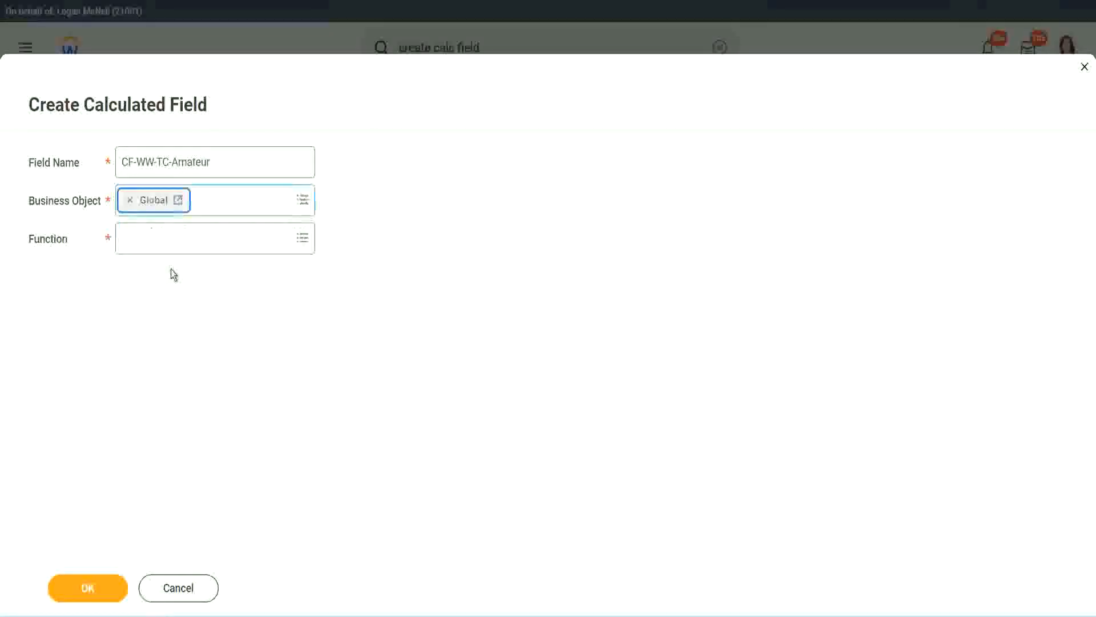
# Step: Copy the word Amateur from the new calculated field's name
pyautogui.moveTo(212, 162); pyautogui.dragTo(201, 162)
pyautogui.moveTo(37, 108); pyautogui.dragTo(37, 108)
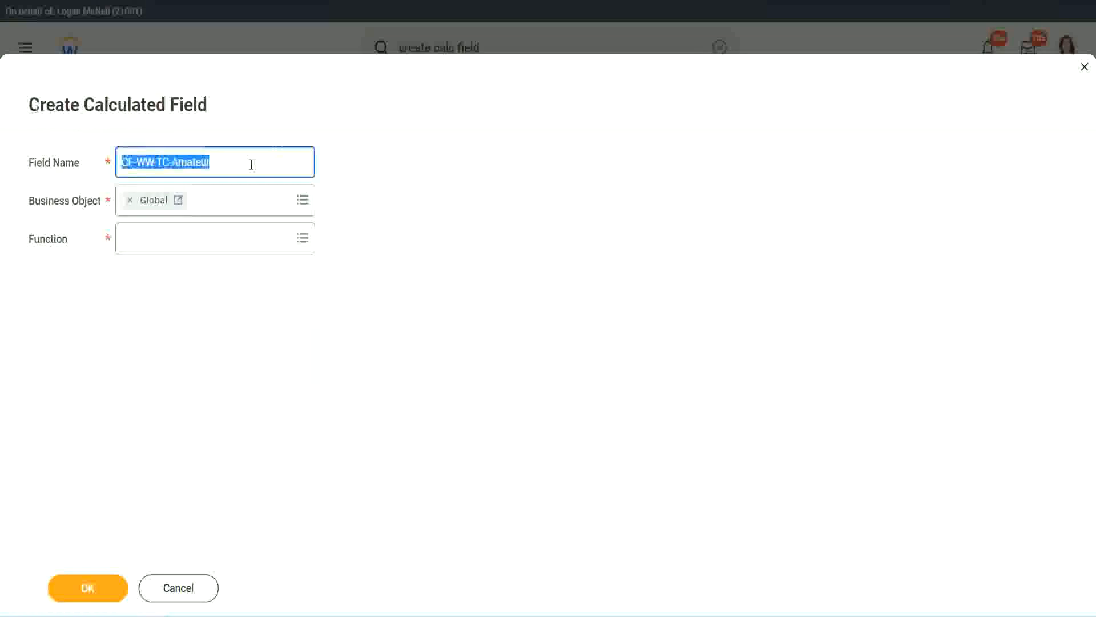
pyautogui.click(238, 166)
pyautogui.doubleClick(189, 160)
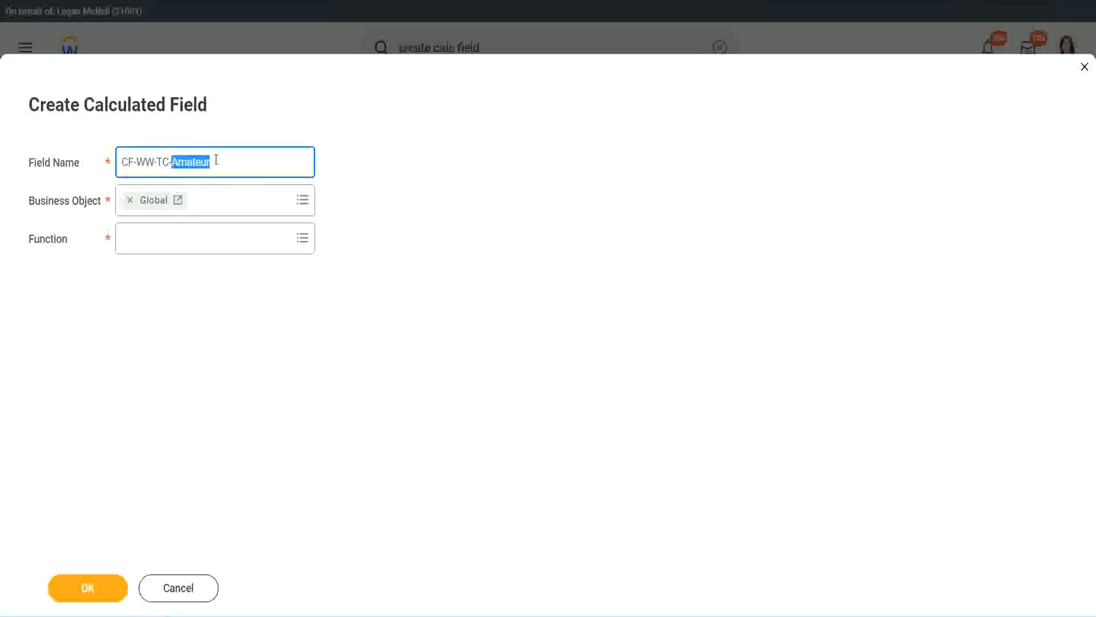
pyautogui.click(227, 160)
pyautogui.doubleClick(206, 164)
pyautogui.hotkey('ctrl', 'c')
# Step: Choose Text Constant as the calculated field's function and continue to its calculation details
pyautogui.click(150, 238)
pyautogui.write('text c')
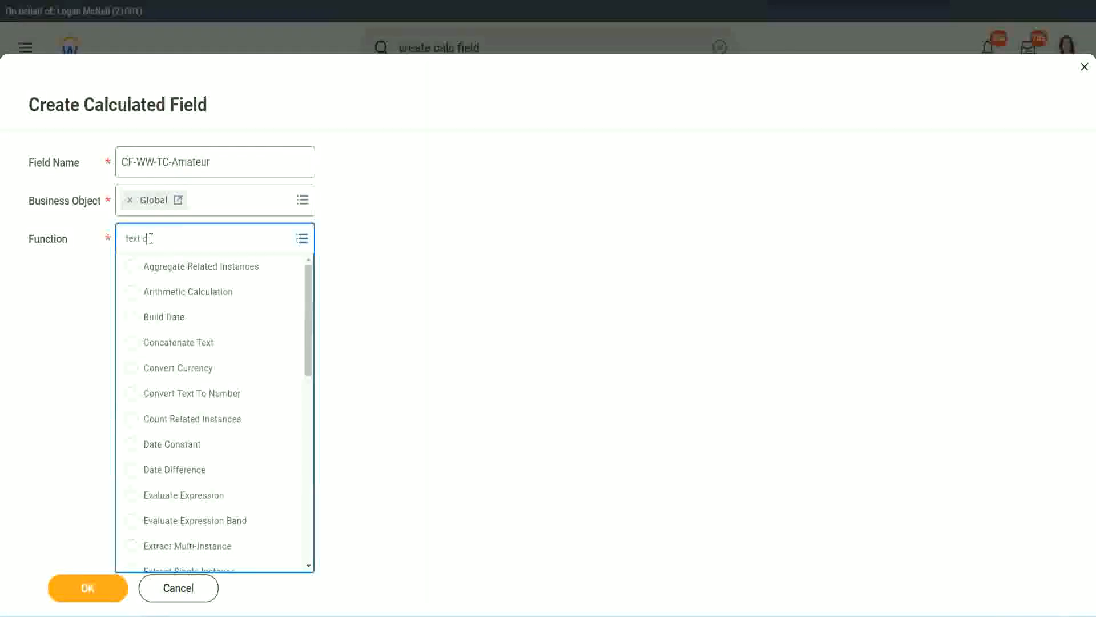
pyautogui.write('onst')
pyautogui.press('Return')
pyautogui.click(91, 596)
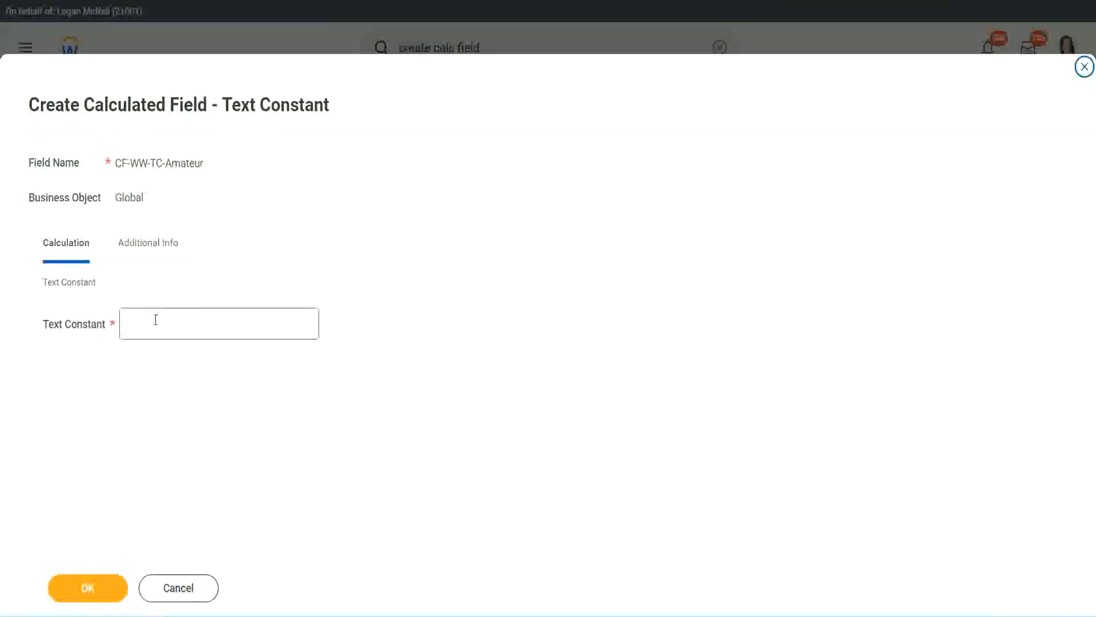
# Step: Set the text constant to the copied word Amateur and save the calculated field as the first row's return value
pyautogui.click(179, 321)
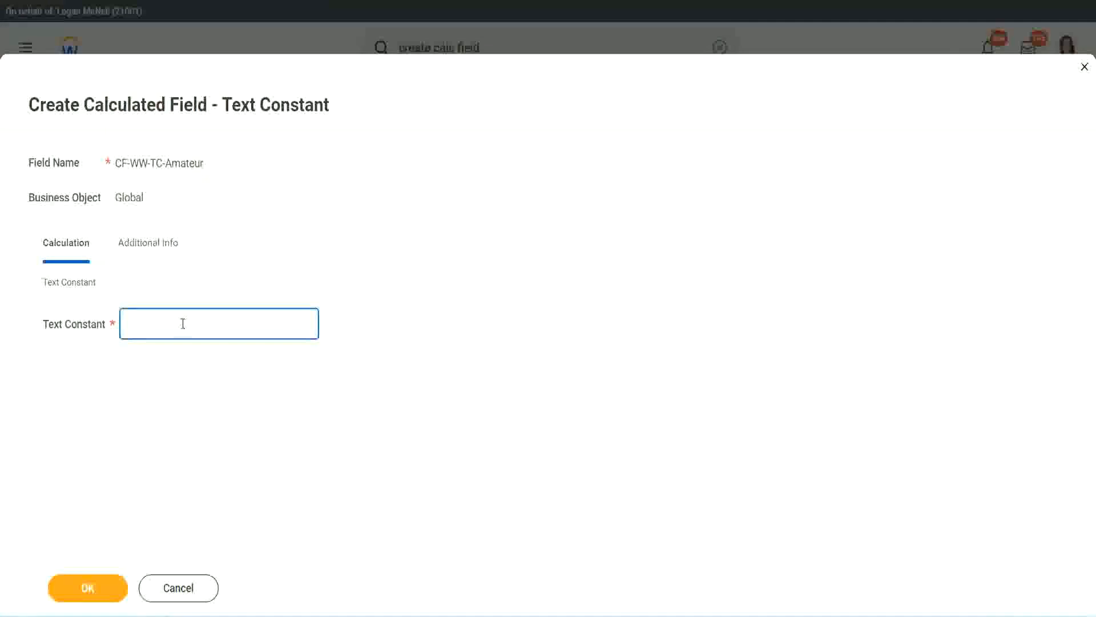
pyautogui.hotkey('ctrl', 'v')
pyautogui.click(114, 588)
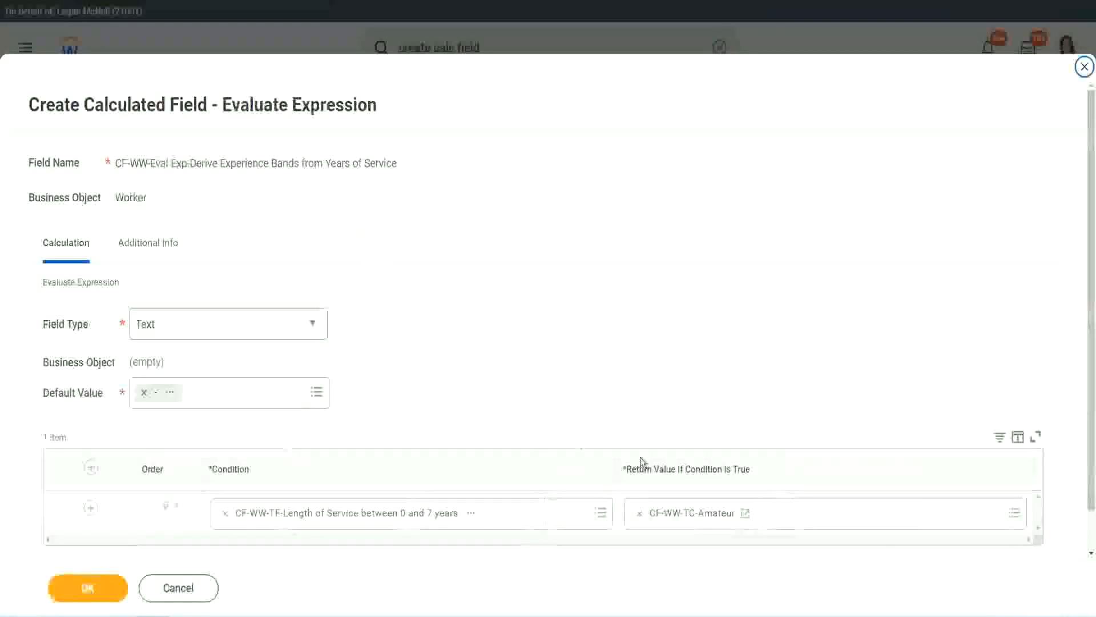
pyautogui.rightClick(681, 517)
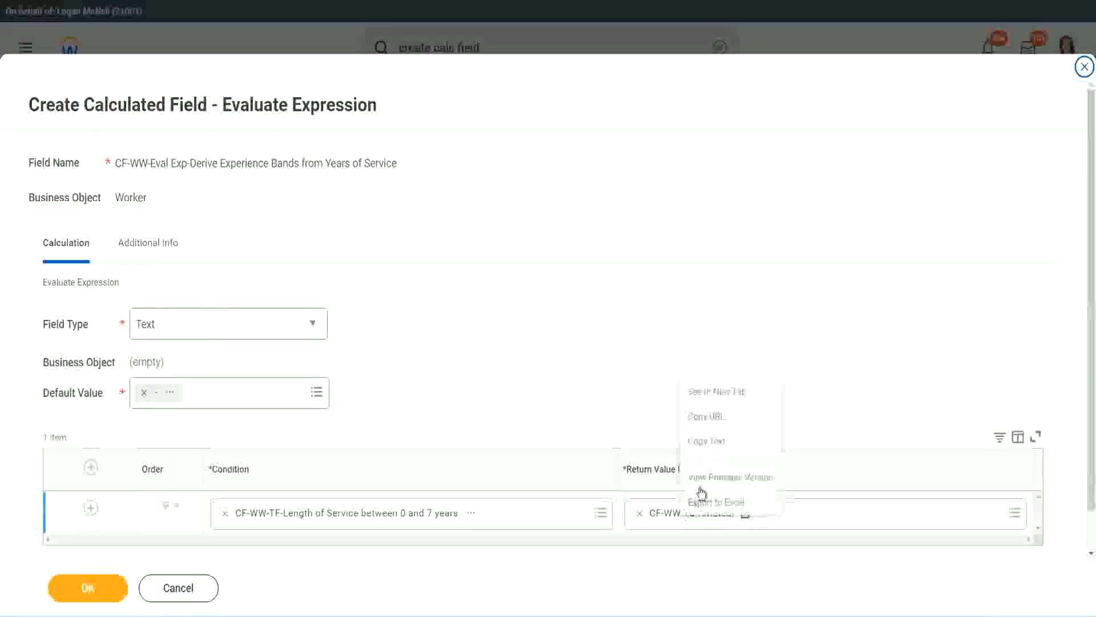
pyautogui.click(632, 469)
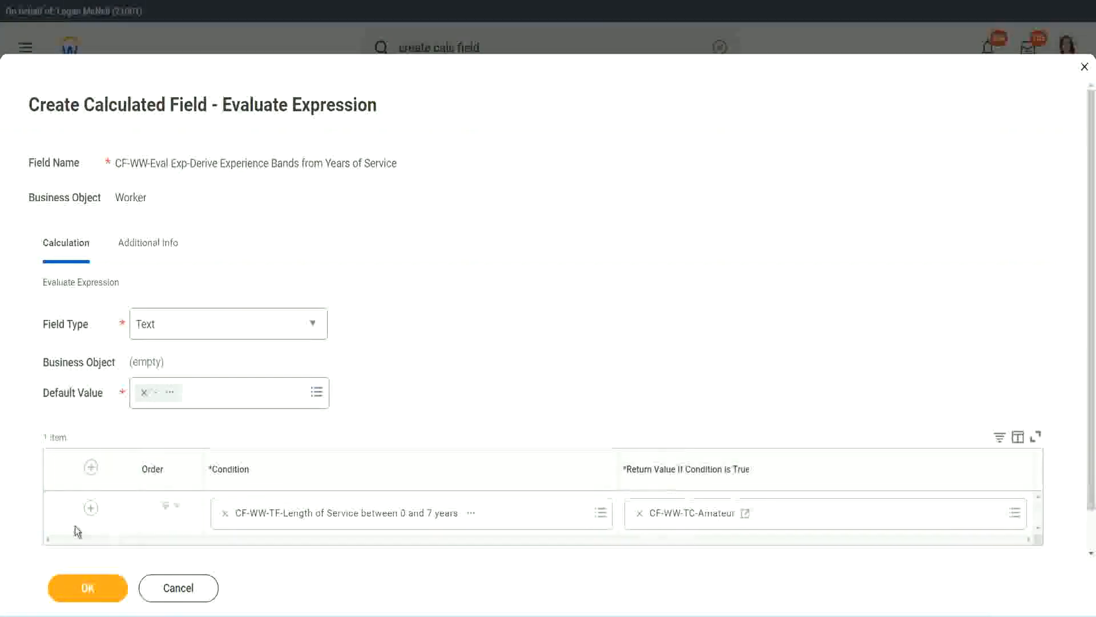
# Step: Add three condition rows and set the second row's condition to CF-WW-TF-Length of Service between 8 and 15 years
pyautogui.click(90, 511)
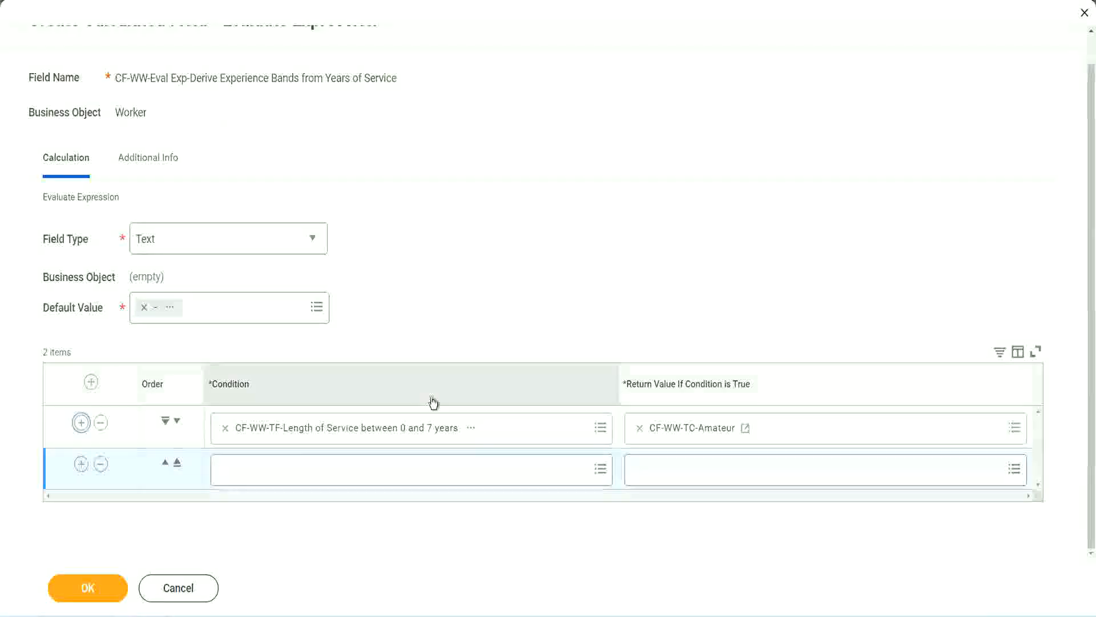
pyautogui.click(81, 463)
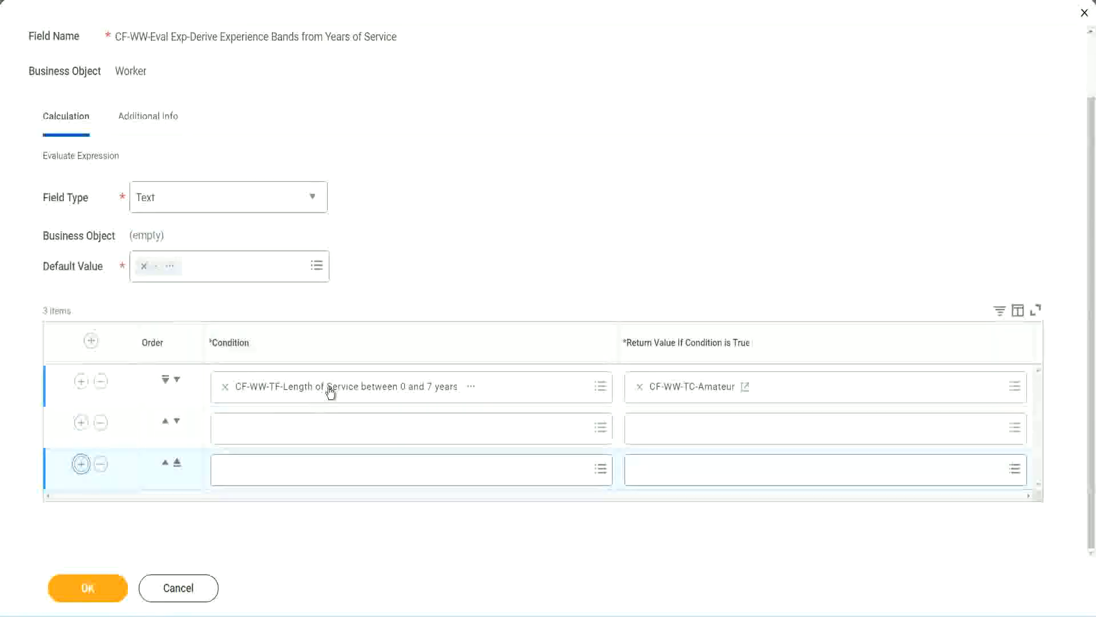
pyautogui.click(269, 429)
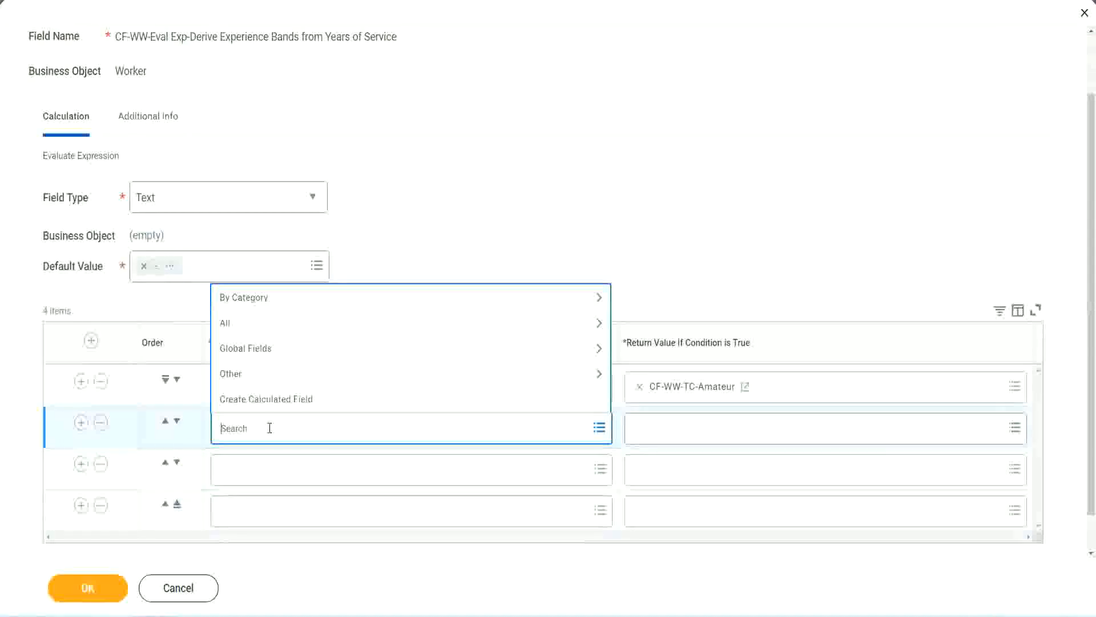
pyautogui.write('cf-ww')
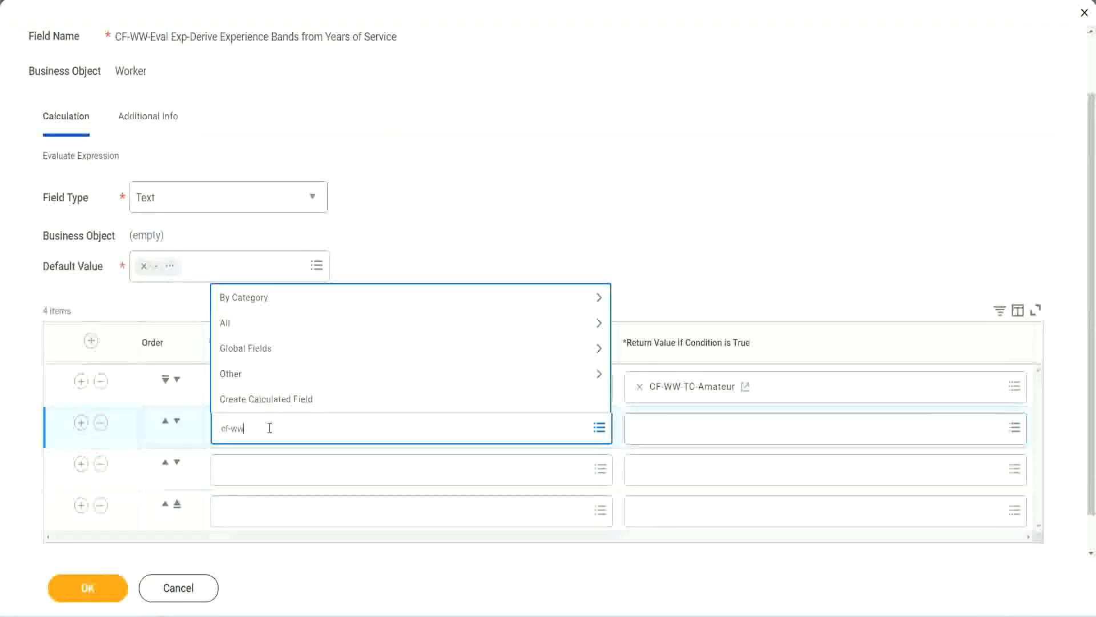
pyautogui.write('-tf')
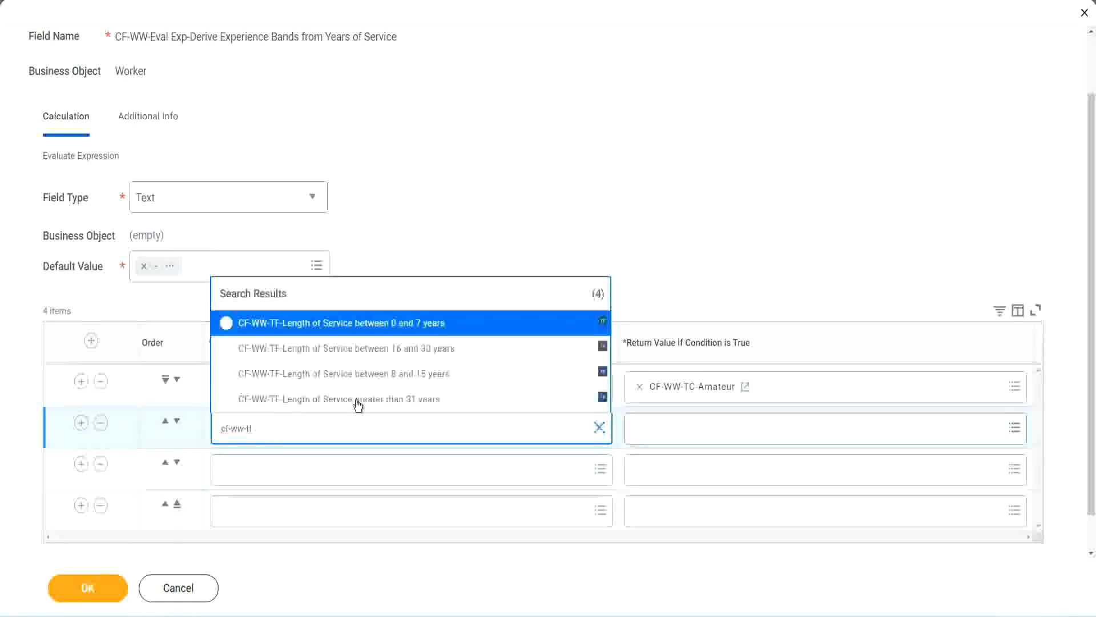
pyautogui.click(423, 374)
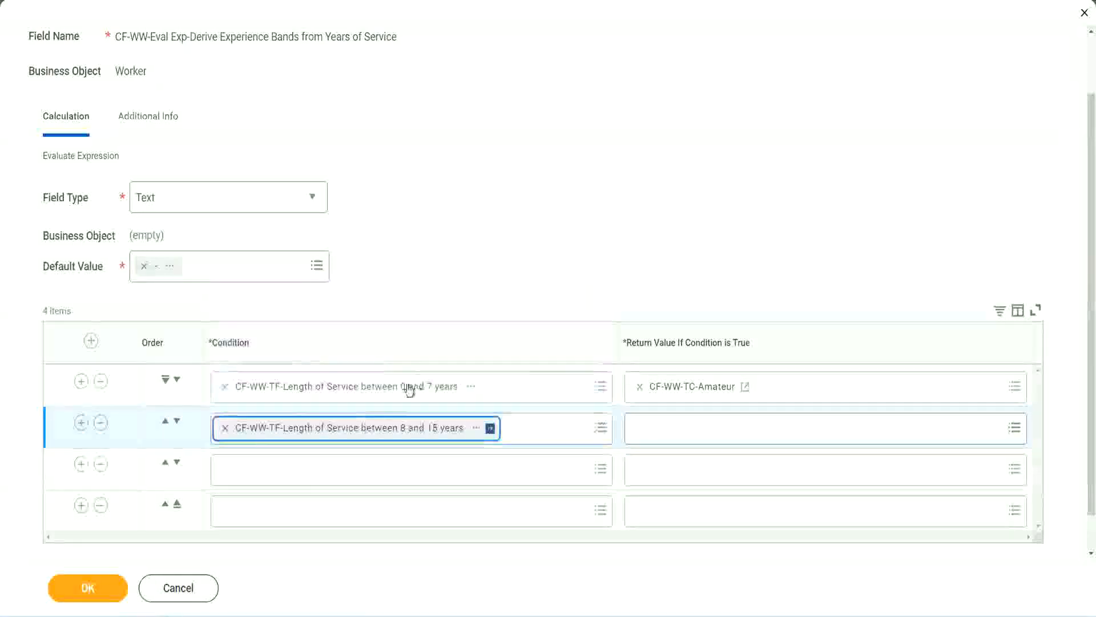
# Step: Set the third row's condition to CF-WW-TF-Length of Service between 16 and 30 years
pyautogui.click(276, 470)
pyautogui.write('cf')
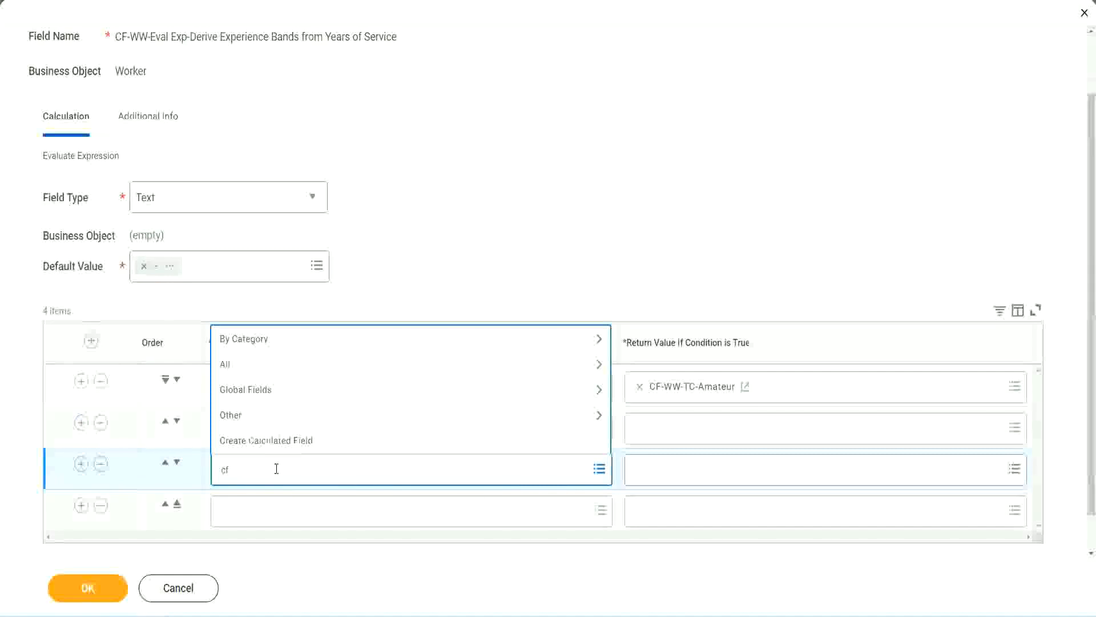
pyautogui.write('-ww-tc')
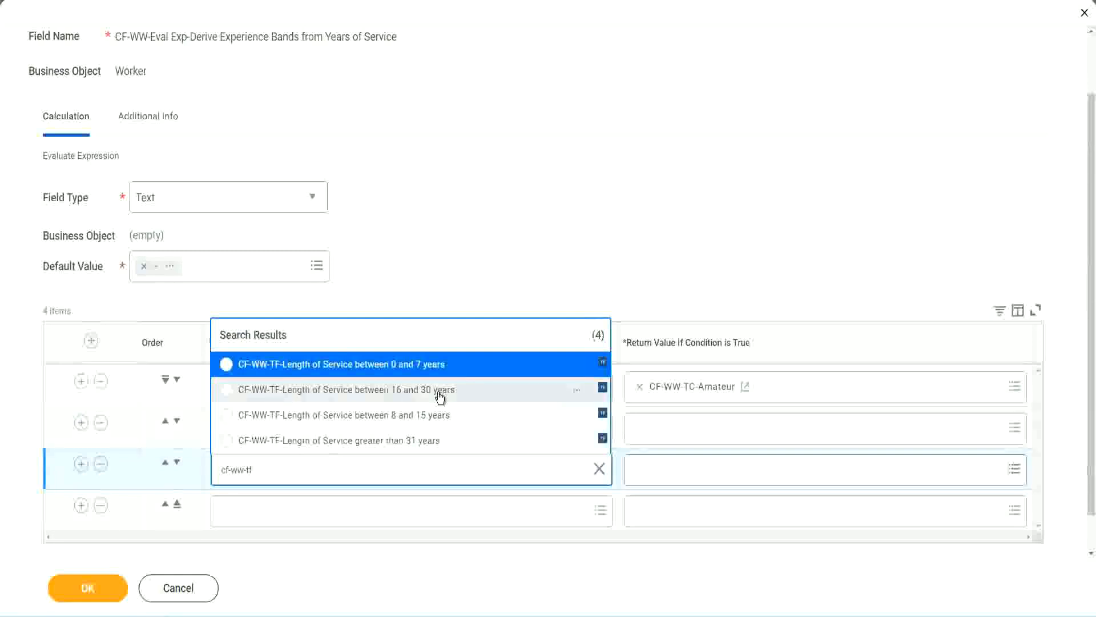
pyautogui.click(440, 395)
# Step: Set the fourth row's condition to CF-WW-TF-Length of Service greater than 31 years
pyautogui.click(258, 511)
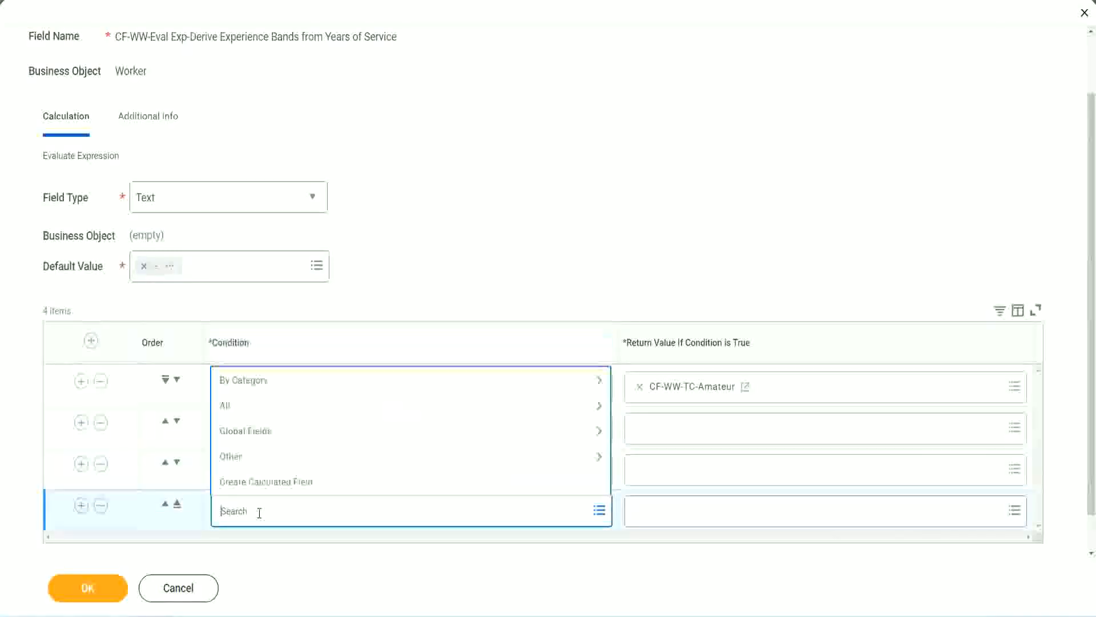
pyautogui.write('cf-ww')
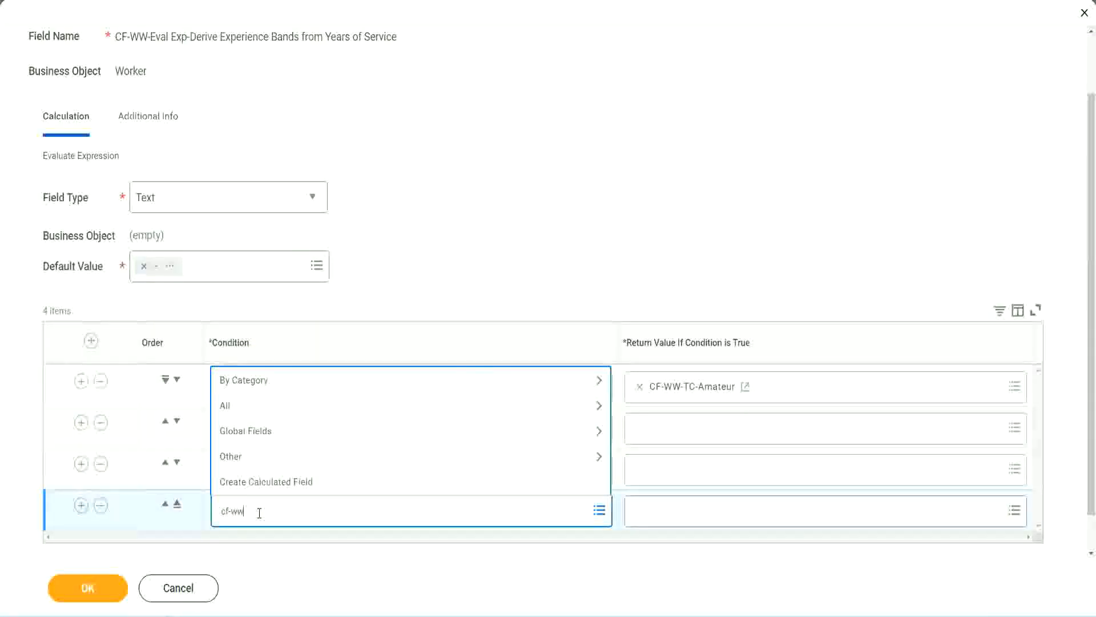
pyautogui.write(' tf 31')
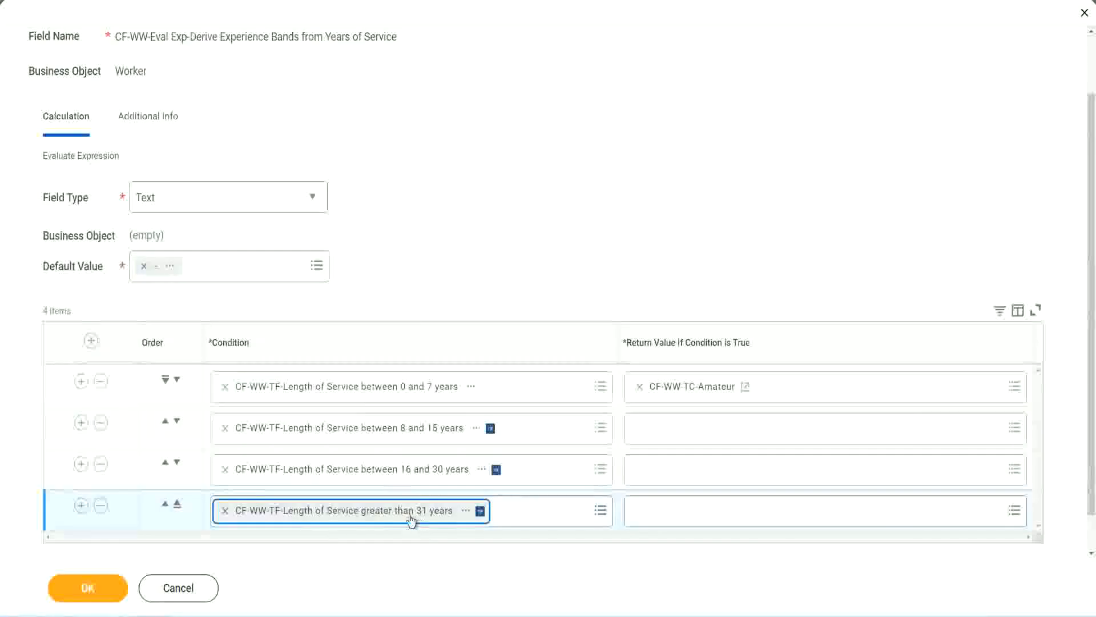
pyautogui.click(492, 236)
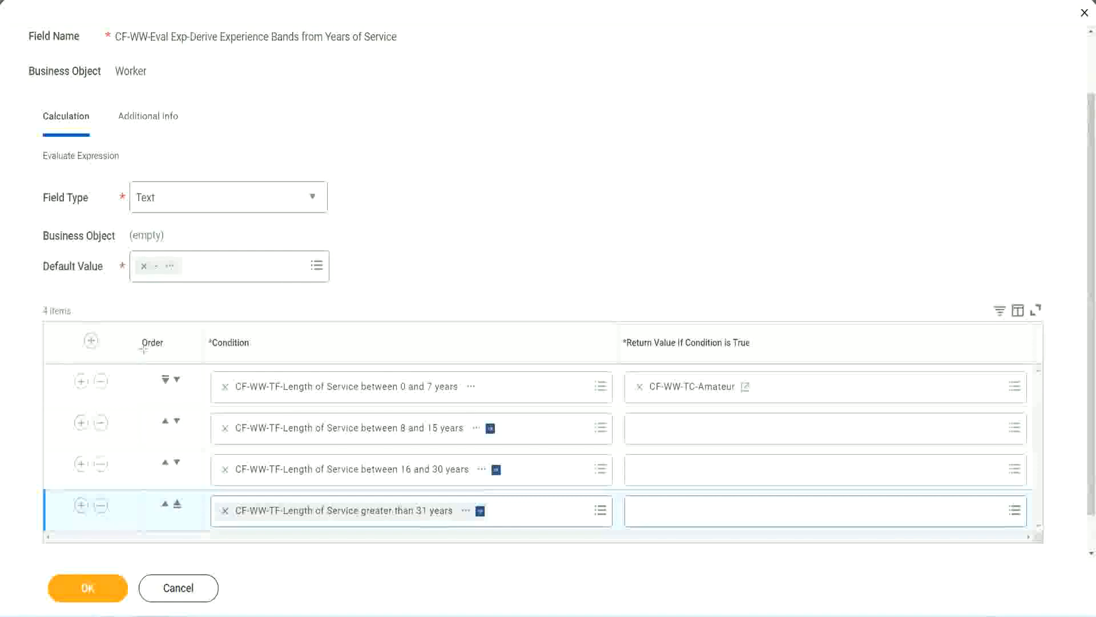
# Step: Try moving the 8 to 15 years condition above the 0 to 7 years condition, and return it to second place
pyautogui.moveTo(123, 332); pyautogui.dragTo(121, 451)
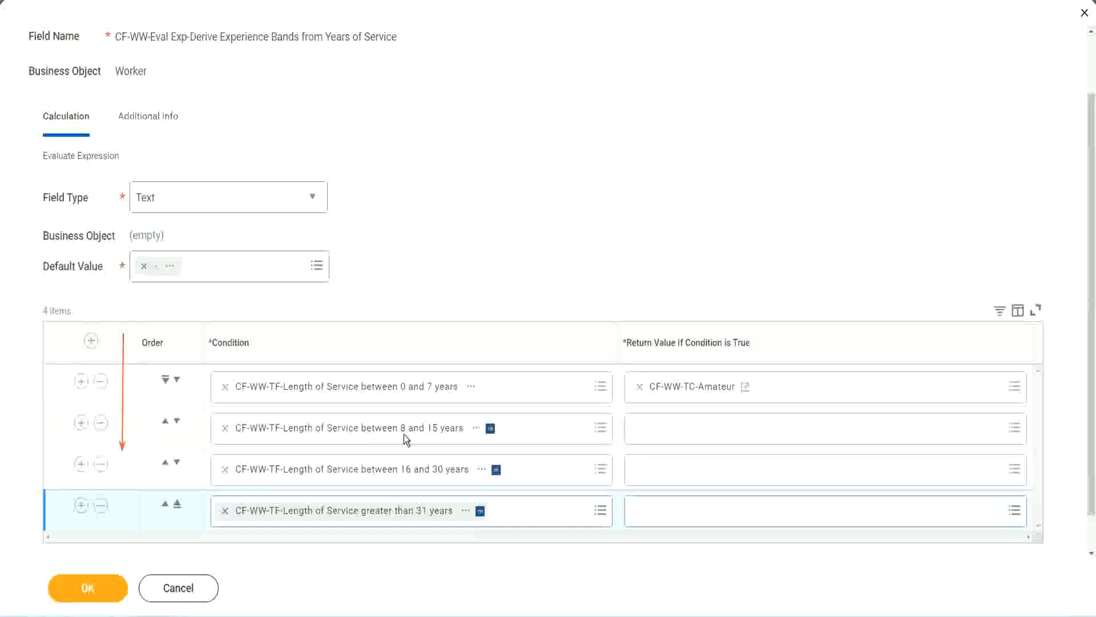
pyautogui.click(166, 423)
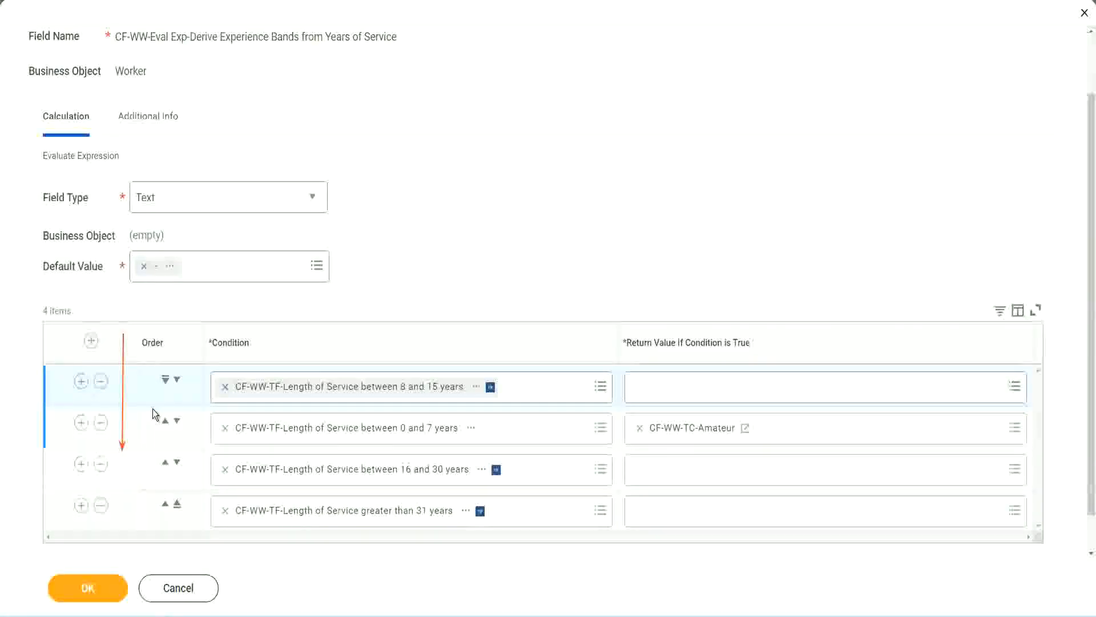
pyautogui.click(176, 380)
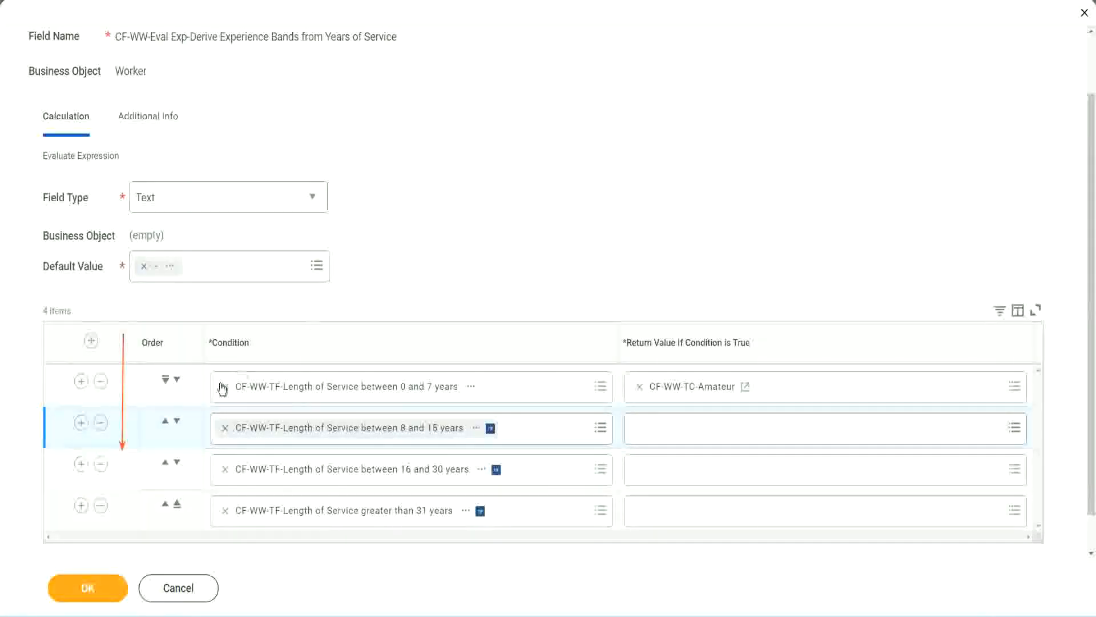
# Step: Copy the CF-WW-TC-Amateur name while trying the 8 to 15 years condition first, and move that condition back to second place
pyautogui.click(165, 422)
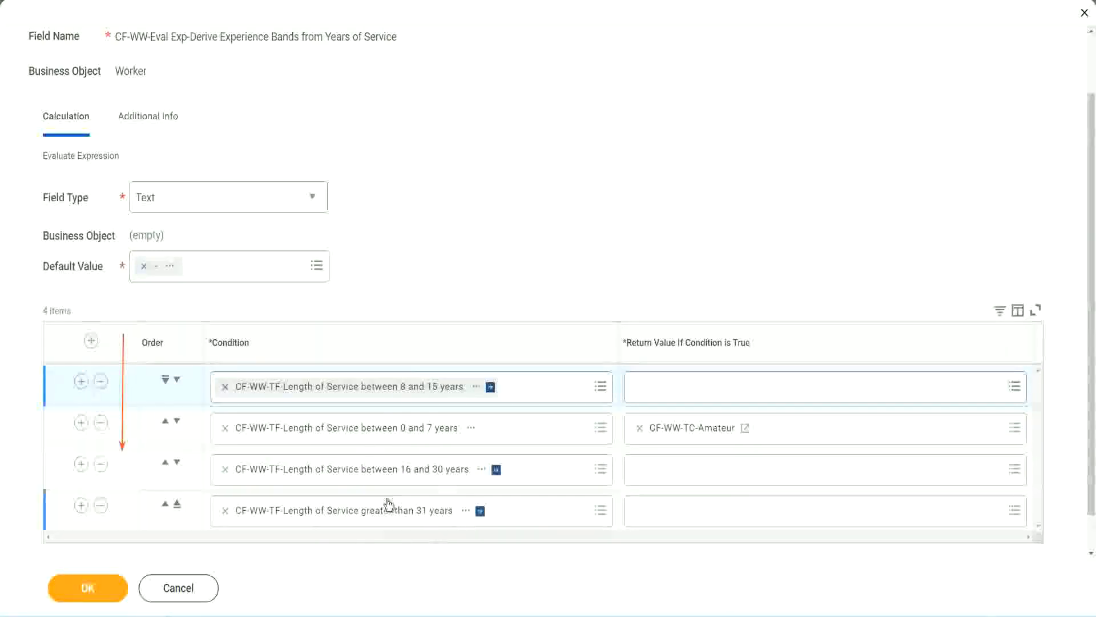
pyautogui.rightClick(694, 437)
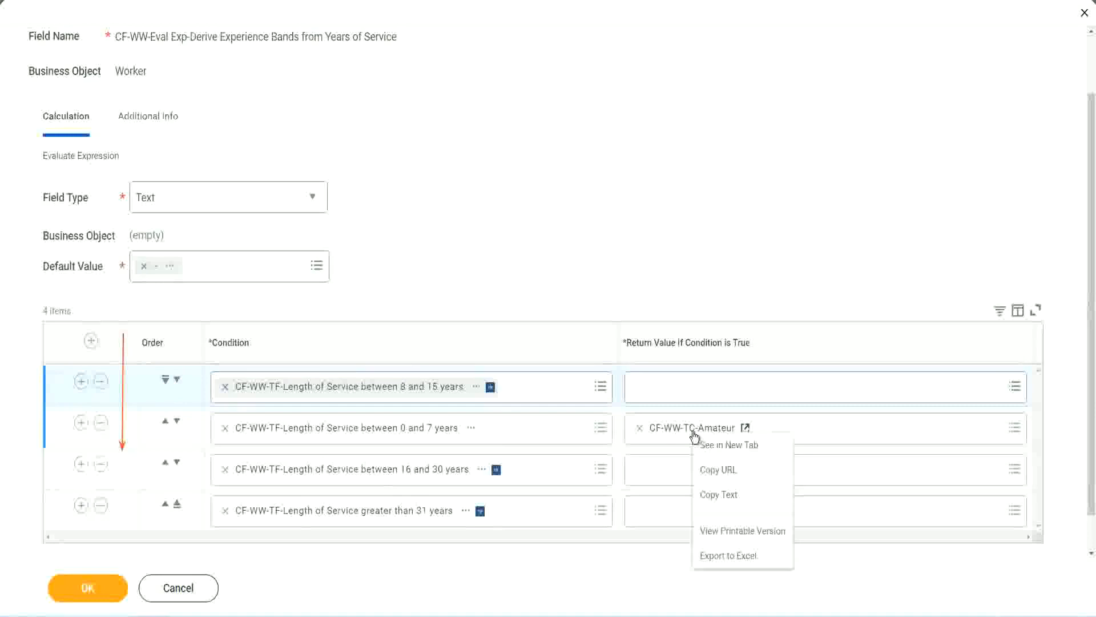
pyautogui.click(720, 494)
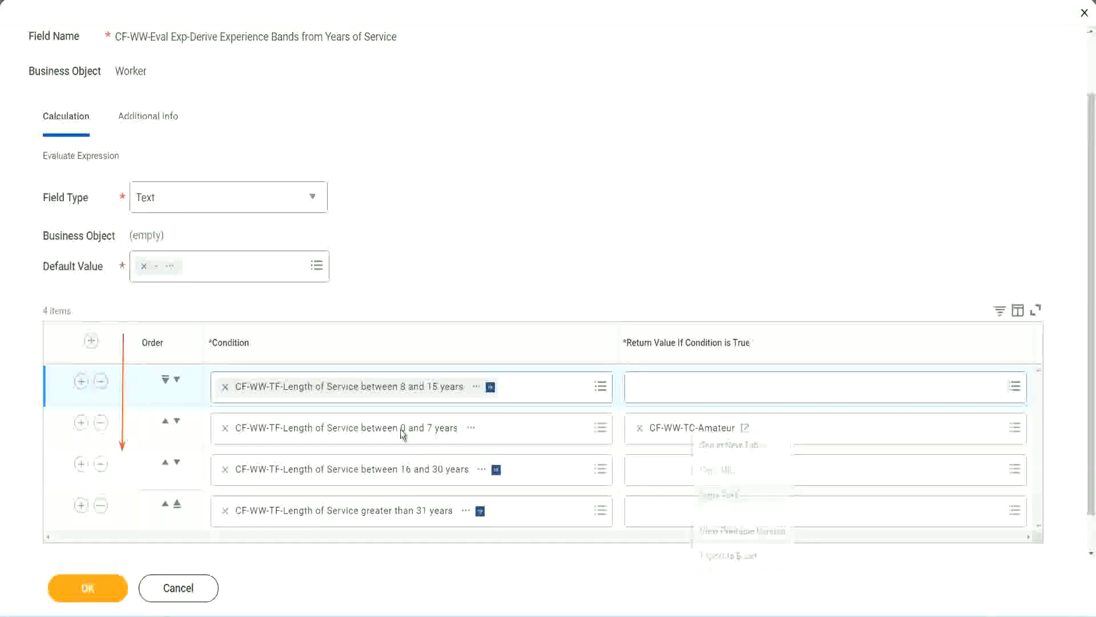
pyautogui.click(178, 380)
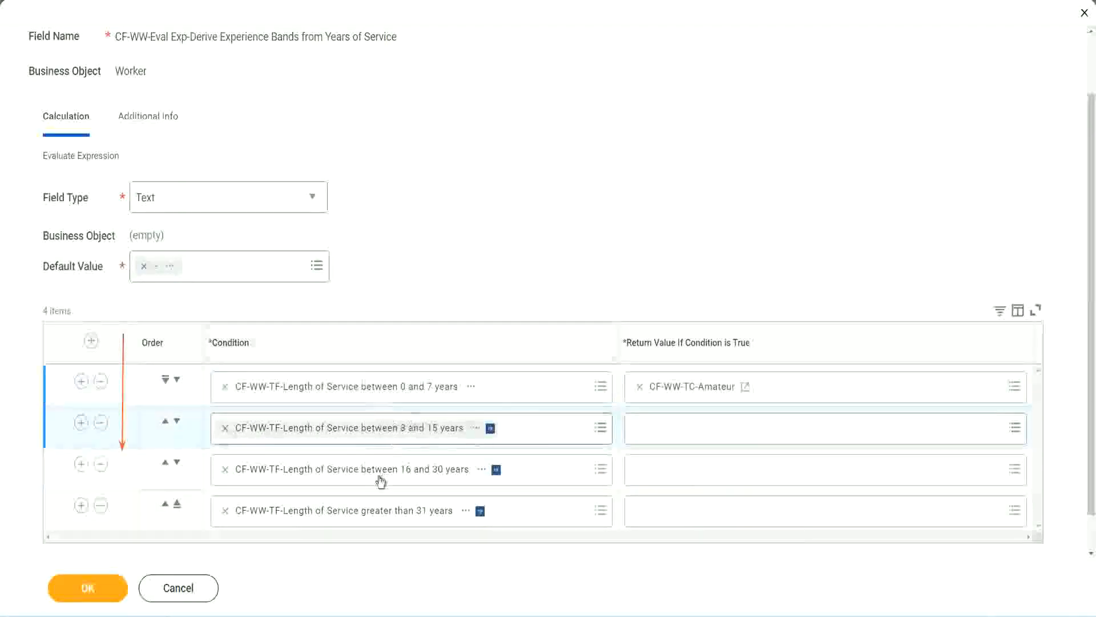
# Step: Start a calculated field for the second row's return value, named CF-WW-TC-Experienced, with business object Global and function Text Constant
pyautogui.click(642, 428)
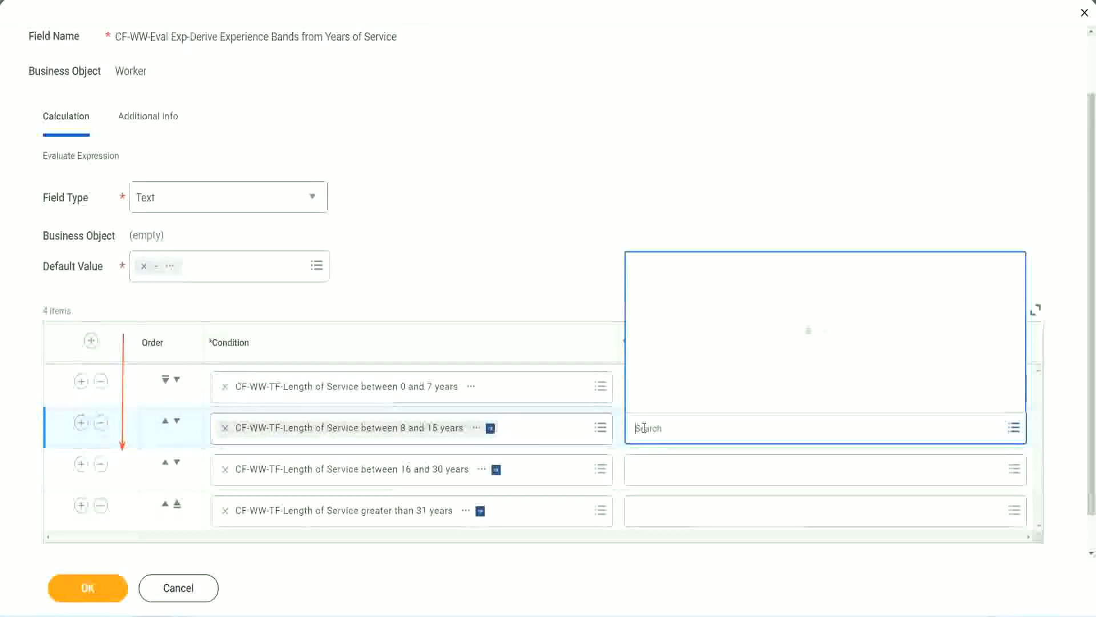
pyautogui.click(681, 402)
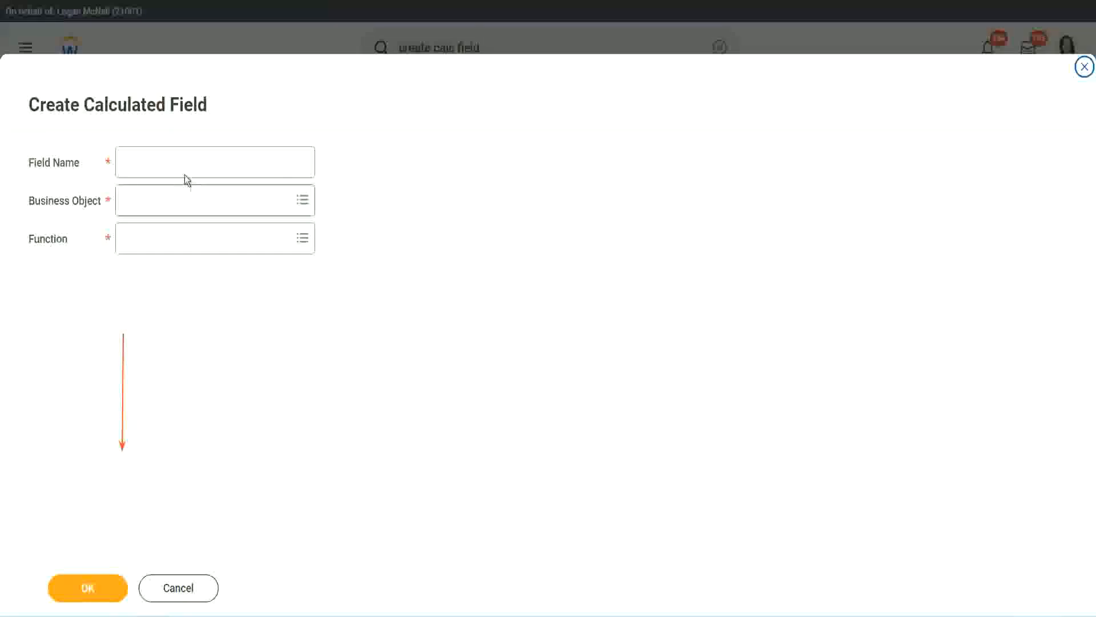
pyautogui.click(175, 162)
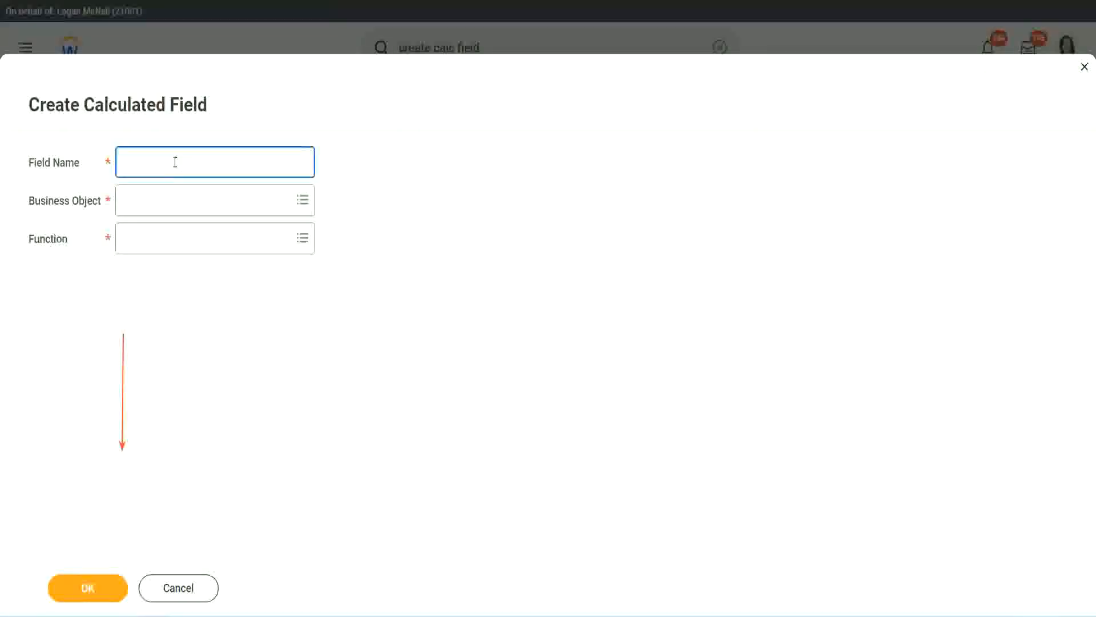
pyautogui.hotkey('ctrl', 'v')
pyautogui.doubleClick(209, 163)
pyautogui.write('Exper')
pyautogui.write('ienced')
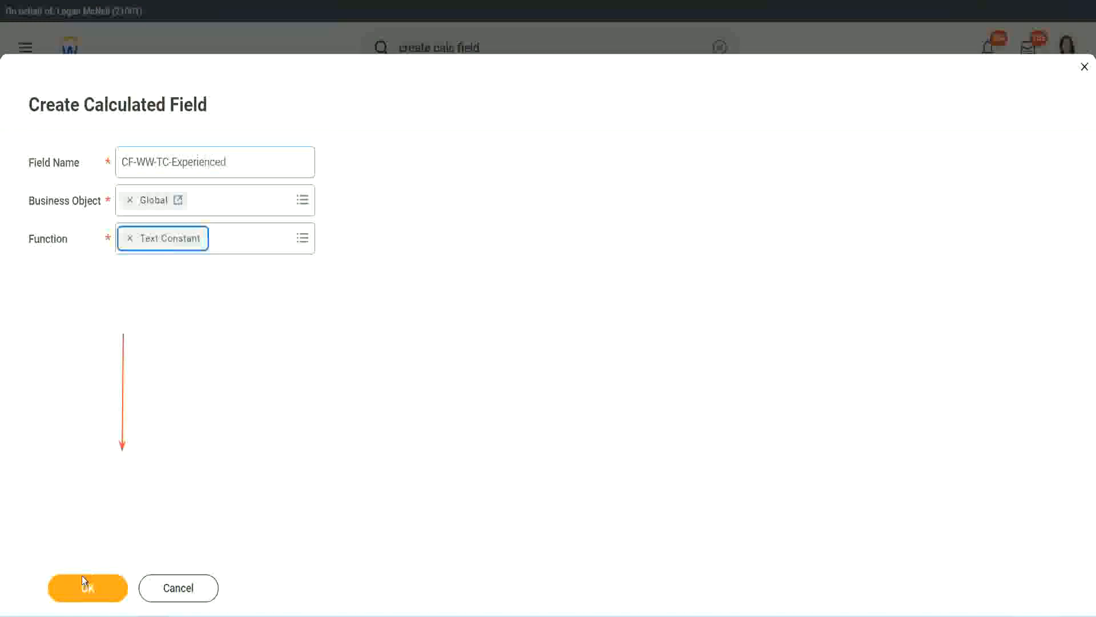
pyautogui.click(85, 584)
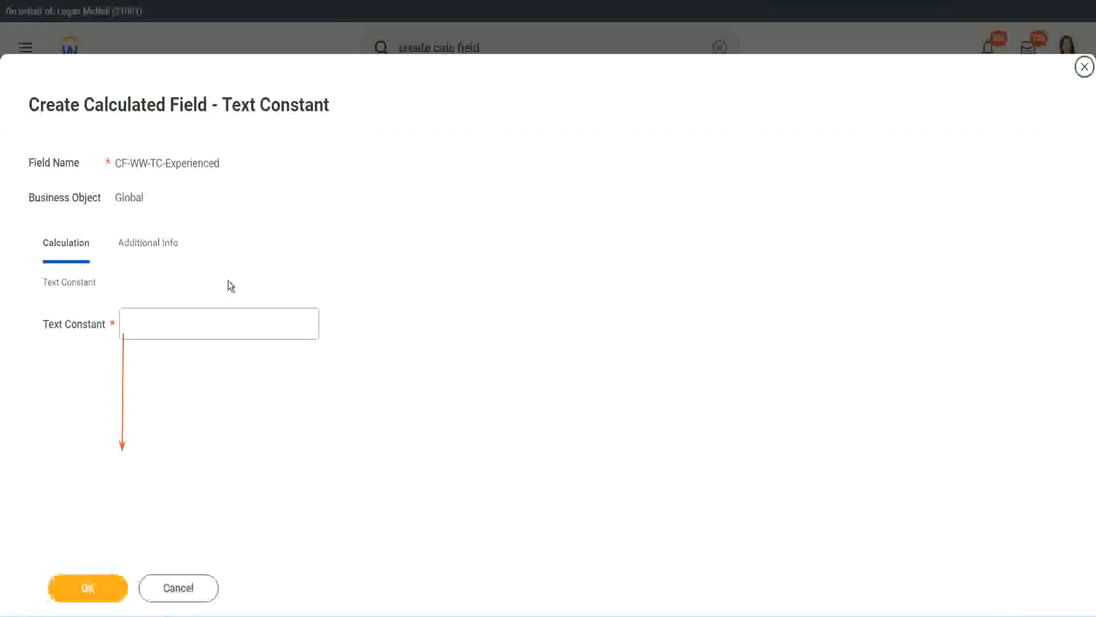
# Step: Set the text constant to Experienced and save the field as the second row's return value
pyautogui.click(167, 325)
pyautogui.write('Ex')
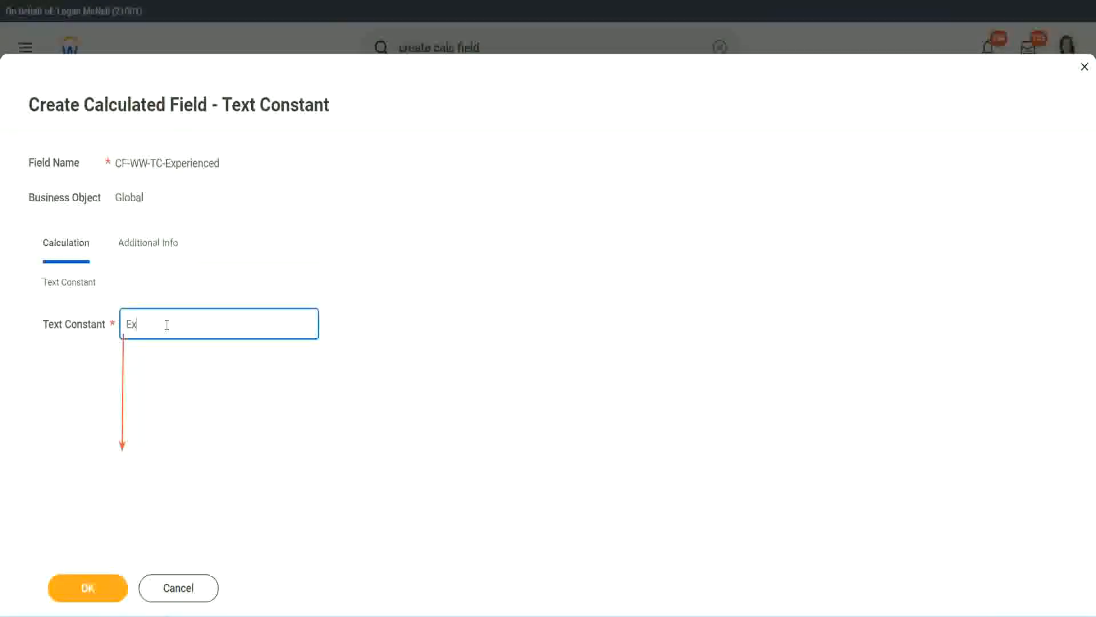
pyautogui.write('perienced')
pyautogui.click(90, 587)
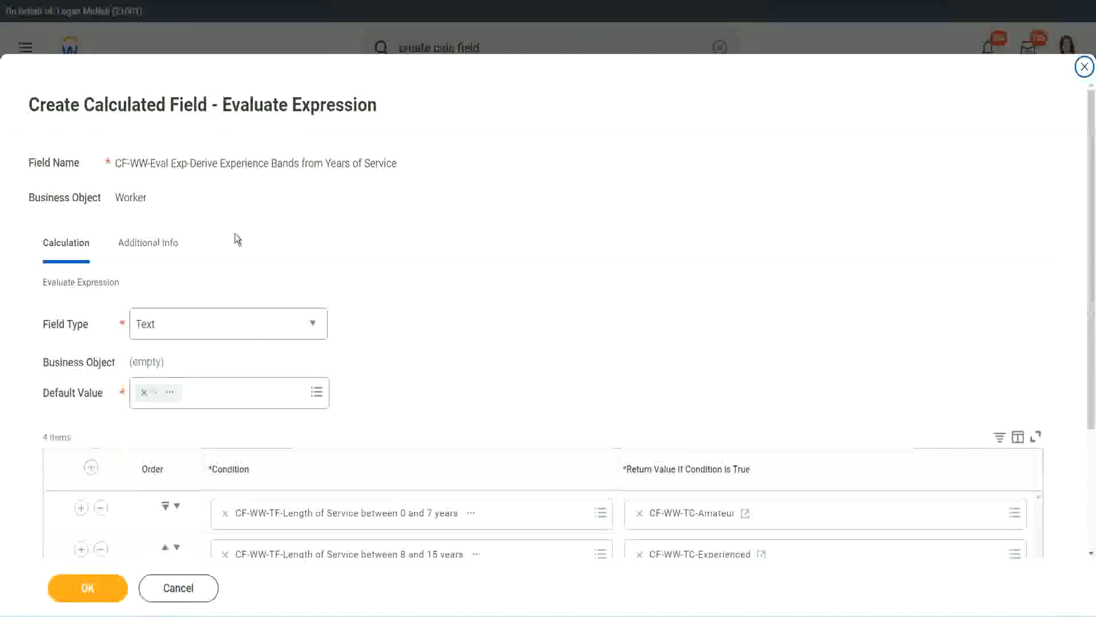
# Step: Start a calculated field for the third row's return value, named CF-WW-TC-Senior, on the Global business object
pyautogui.scroll(-3, 505, 297)
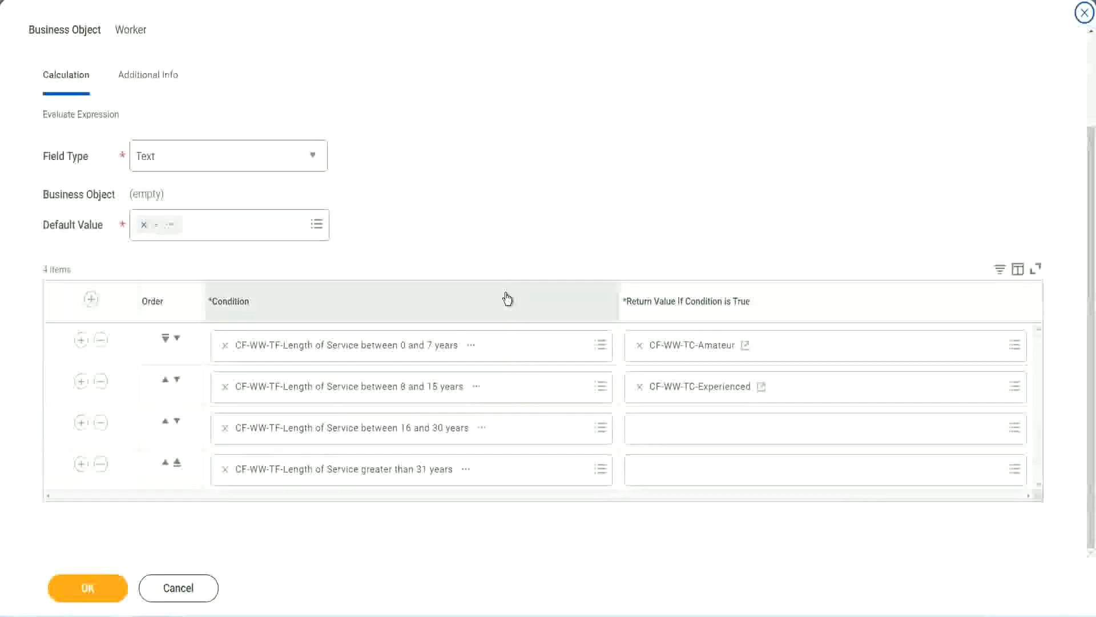
pyautogui.click(683, 430)
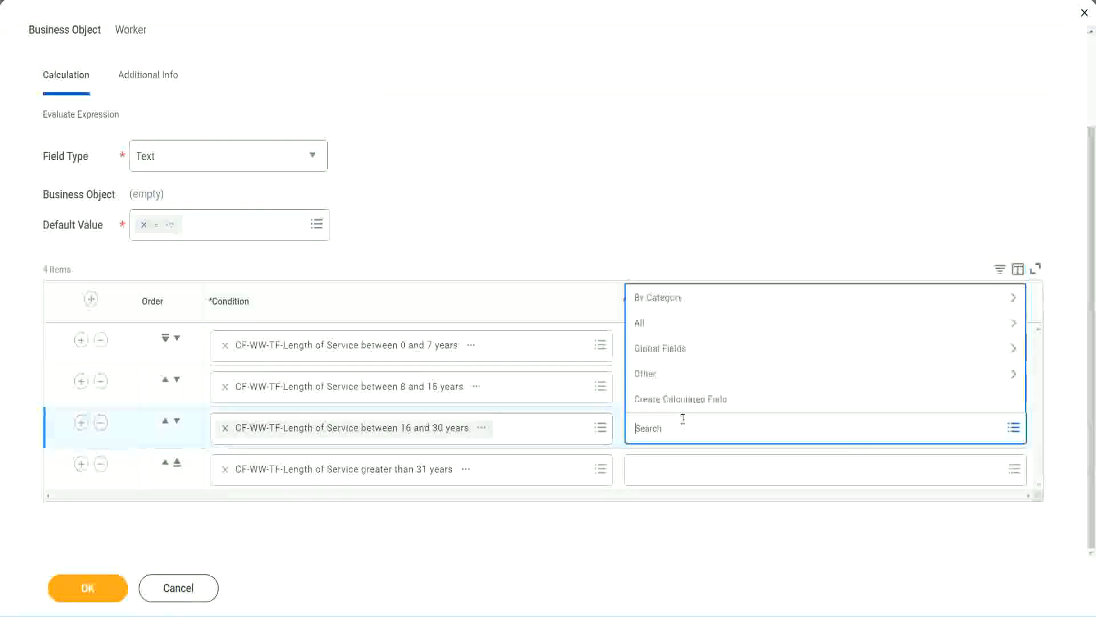
pyautogui.click(687, 399)
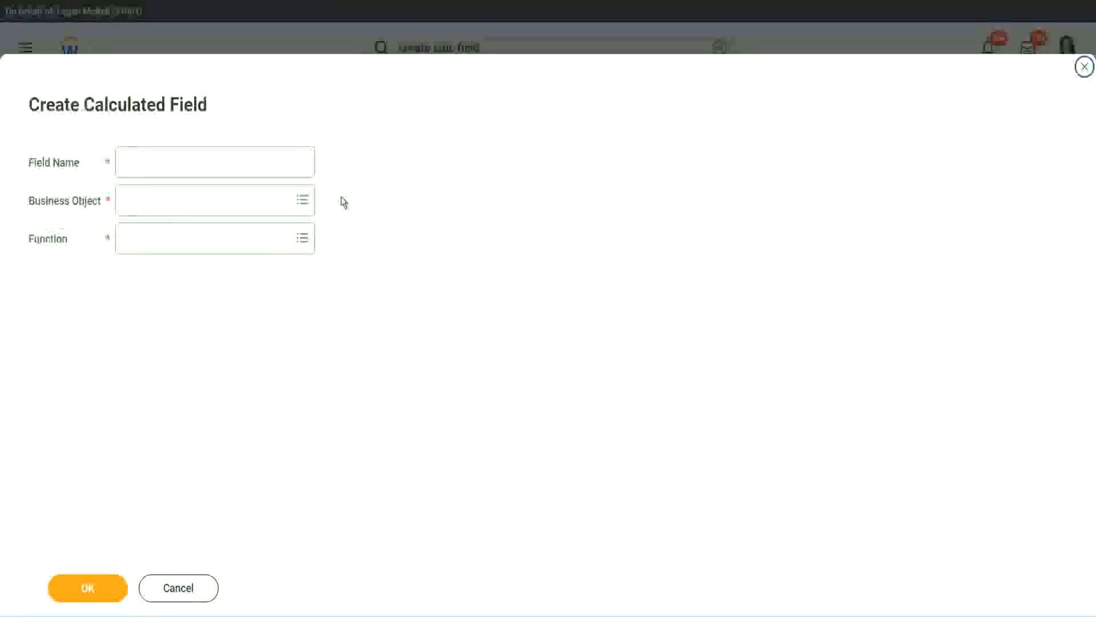
pyautogui.click(232, 162)
pyautogui.write('CF-WW TC-Amateur')
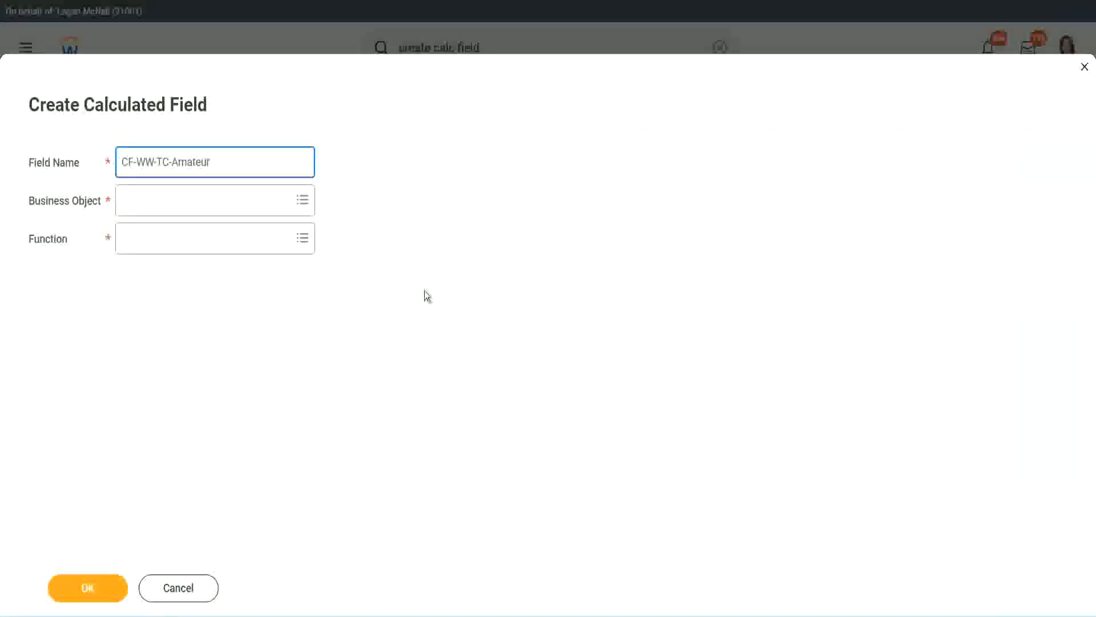
pyautogui.click(125, 201)
pyautogui.write('globa')
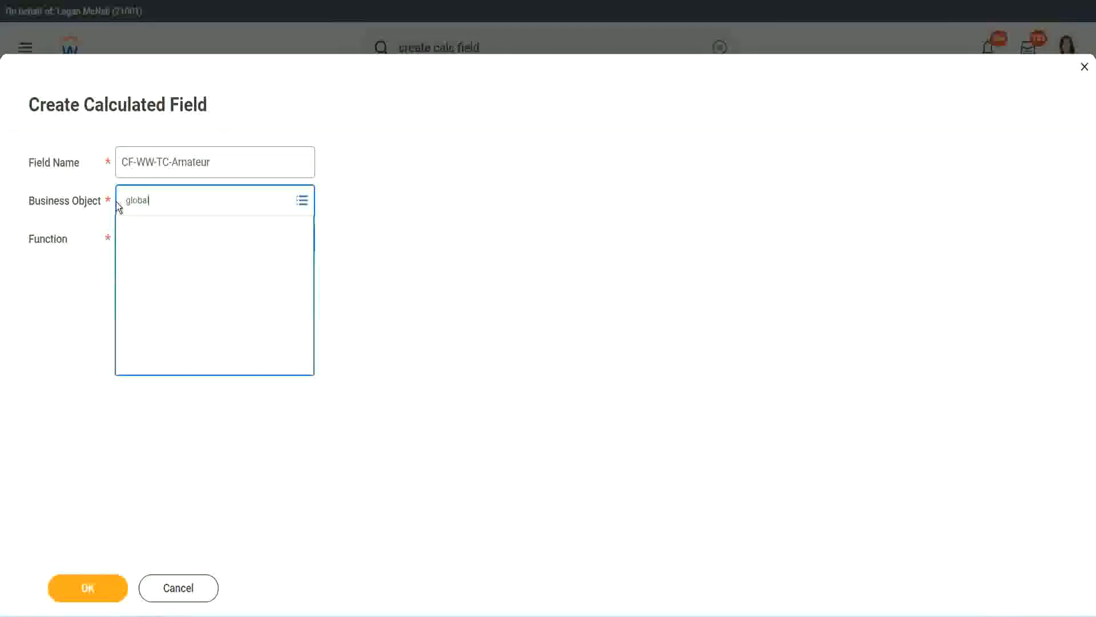
pyautogui.write('l')
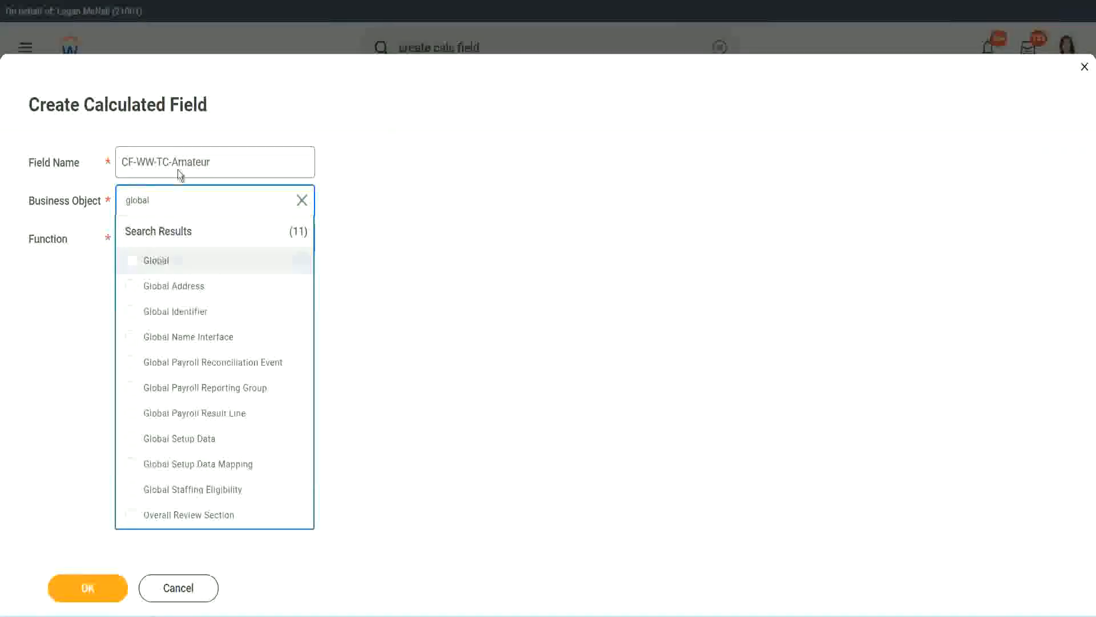
pyautogui.click(182, 163)
pyautogui.doubleClick(188, 161)
pyautogui.write('S')
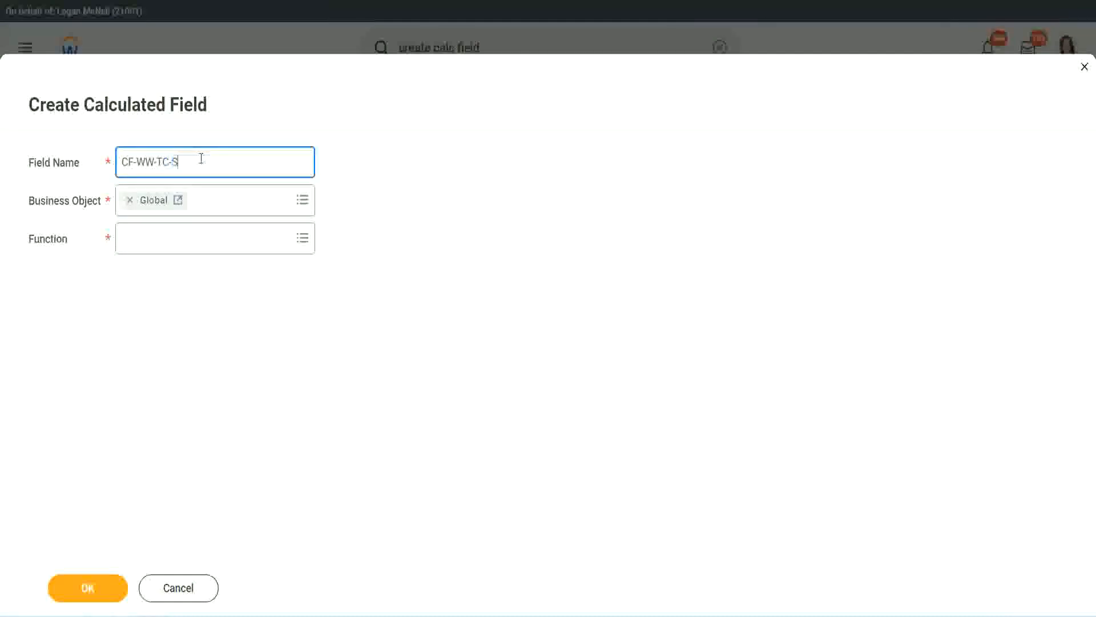
pyautogui.write('enior')
# Step: Make CF-WW-TC-Senior a Text Constant with the text Senior and save it as the third row's return value
pyautogui.click(174, 249)
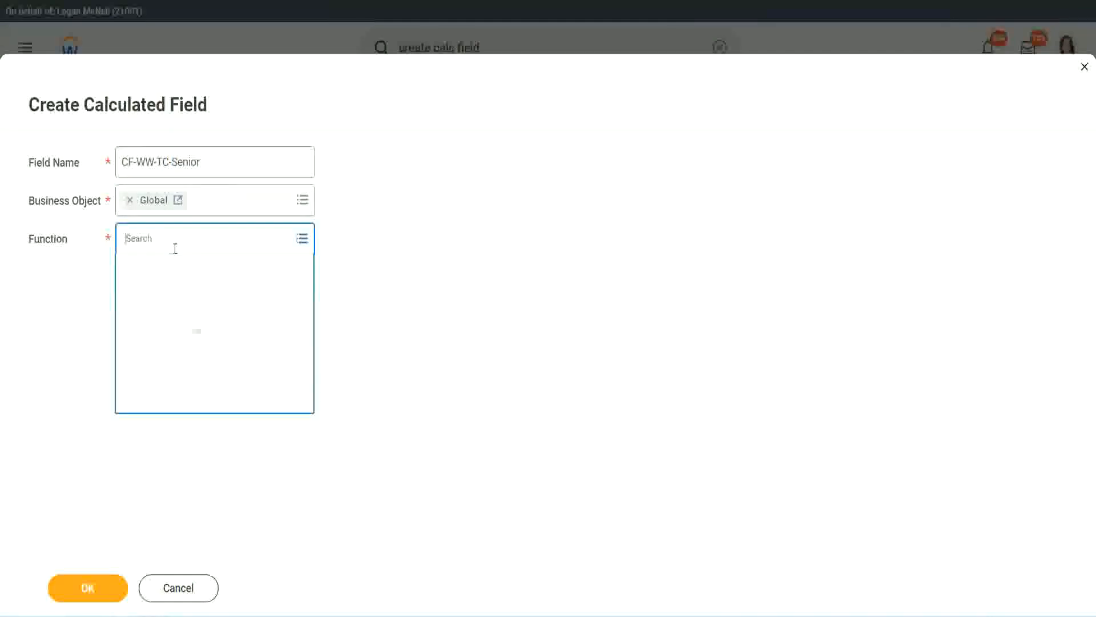
pyautogui.write('tc')
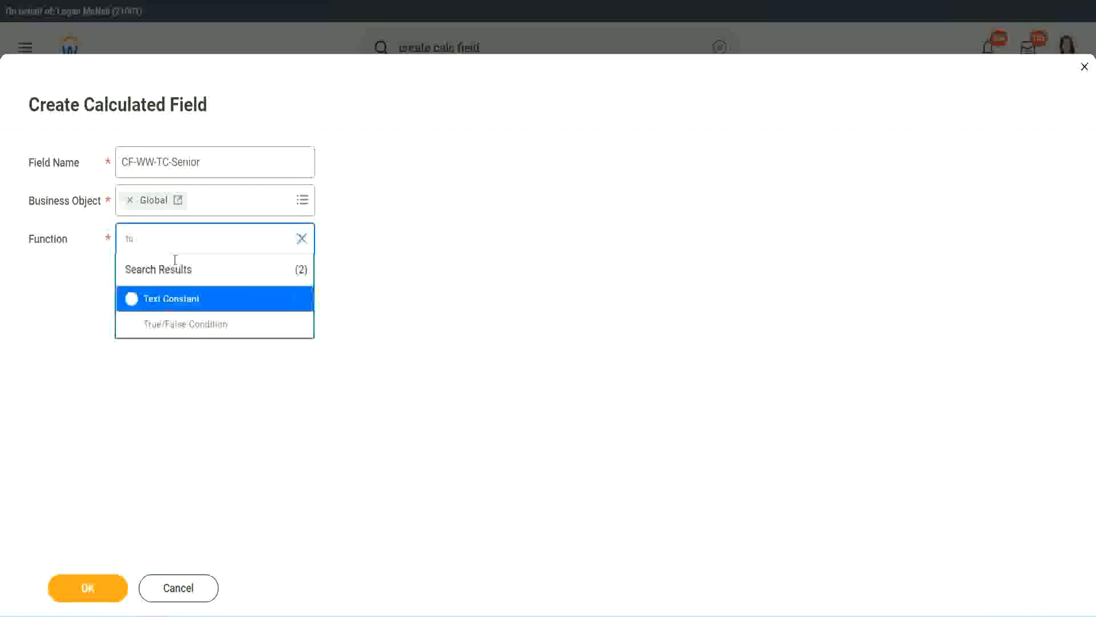
pyautogui.click(169, 298)
pyautogui.click(97, 594)
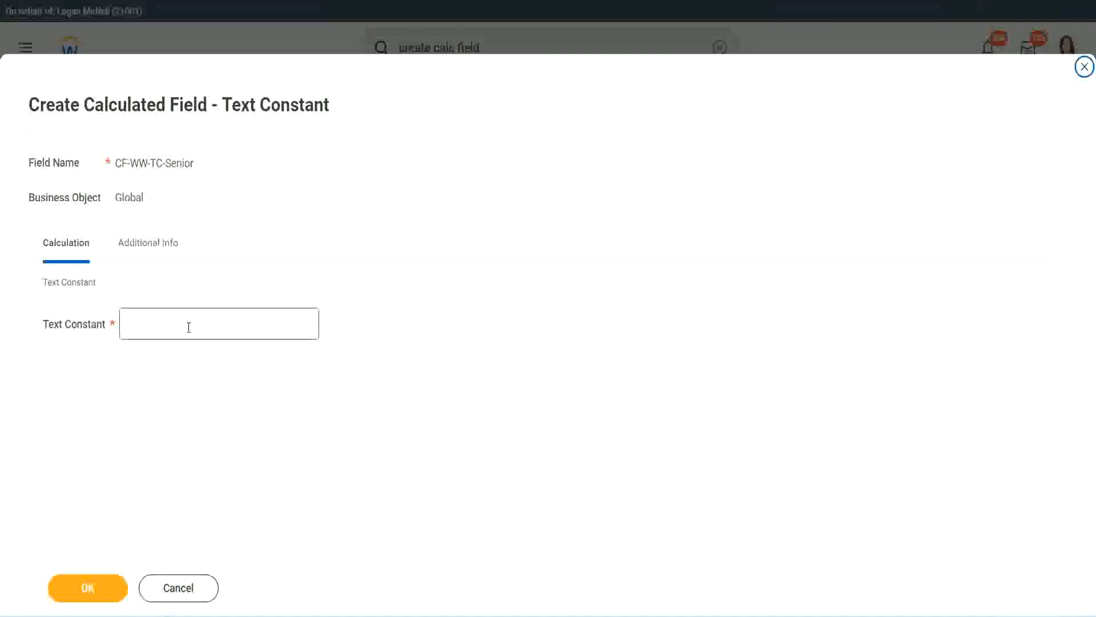
pyautogui.click(185, 320)
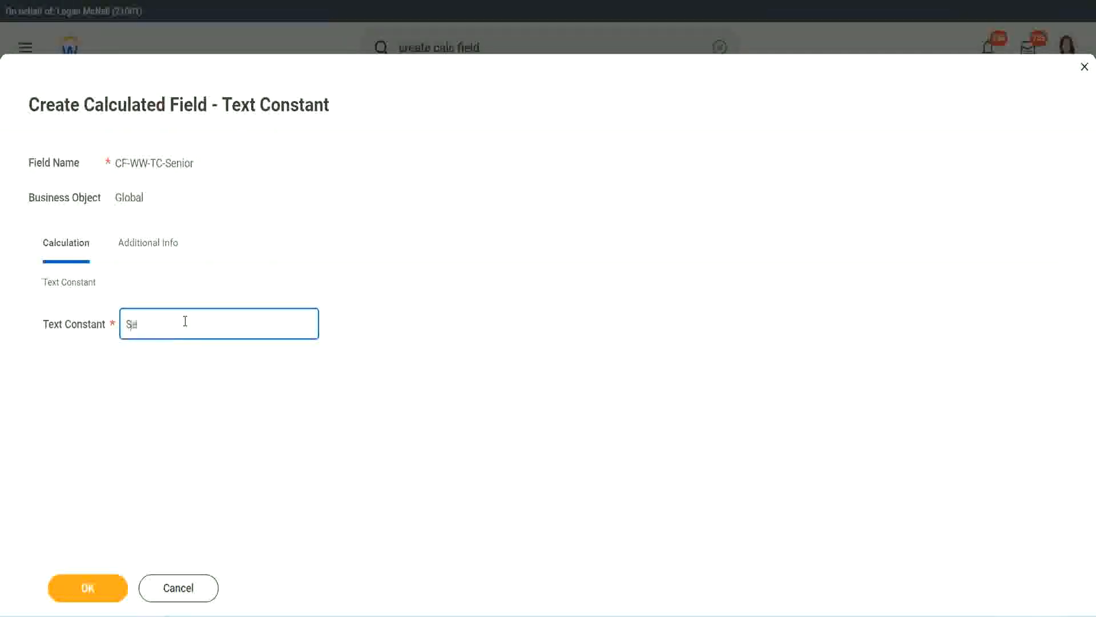
pyautogui.click(107, 578)
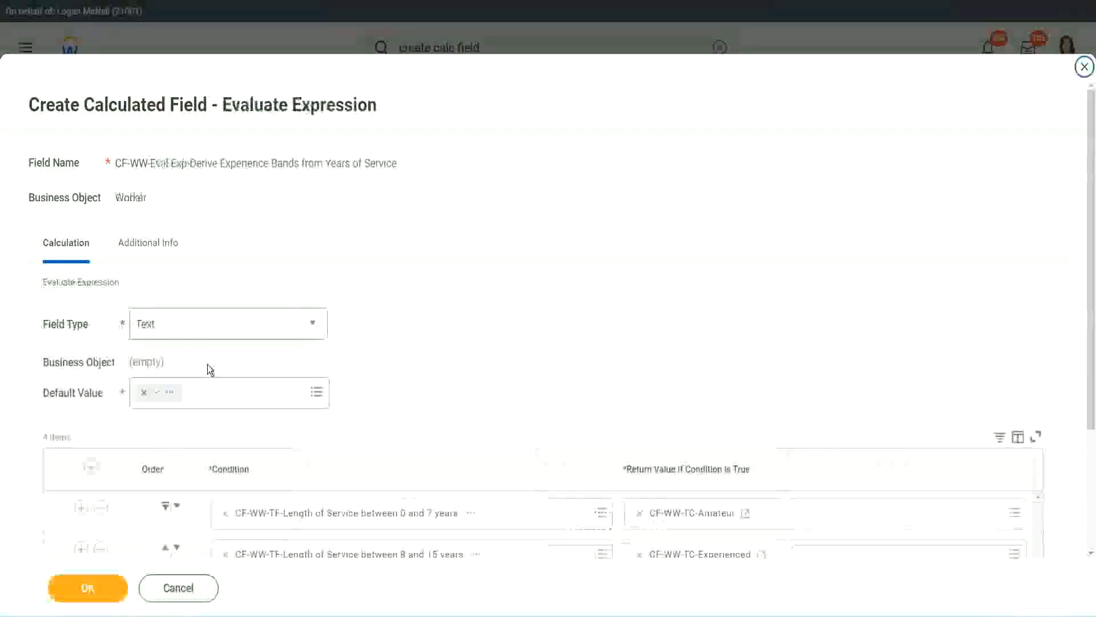
# Step: Start a calculated field for the fourth row's return value, named CF-WW-TC-Legend, on the Global business object
pyautogui.scroll(-3, 793, 410)
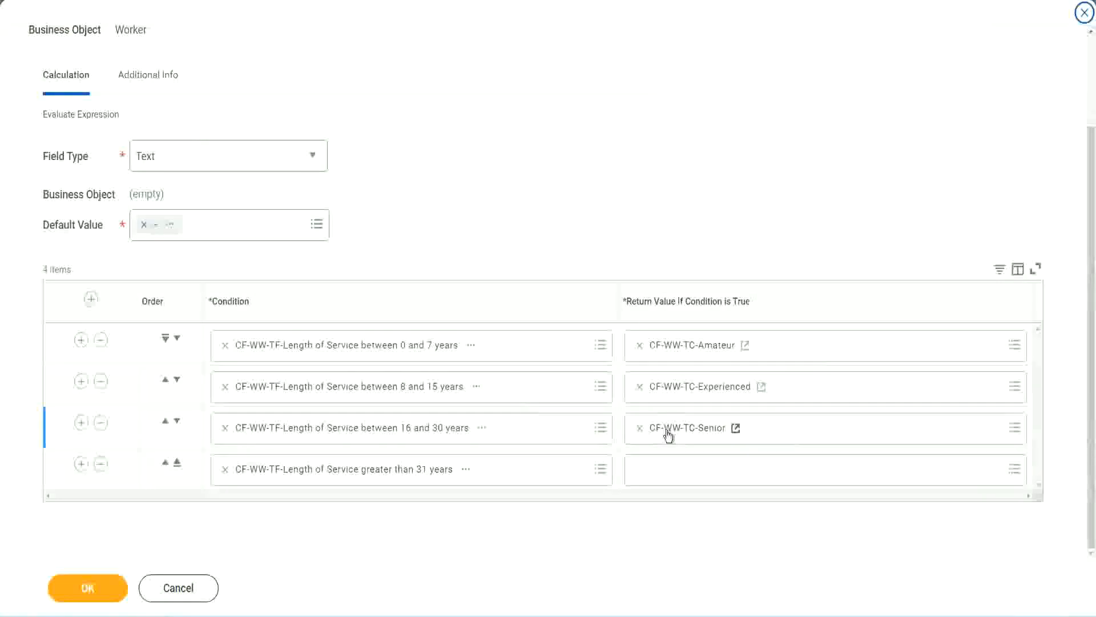
pyautogui.rightClick(667, 433)
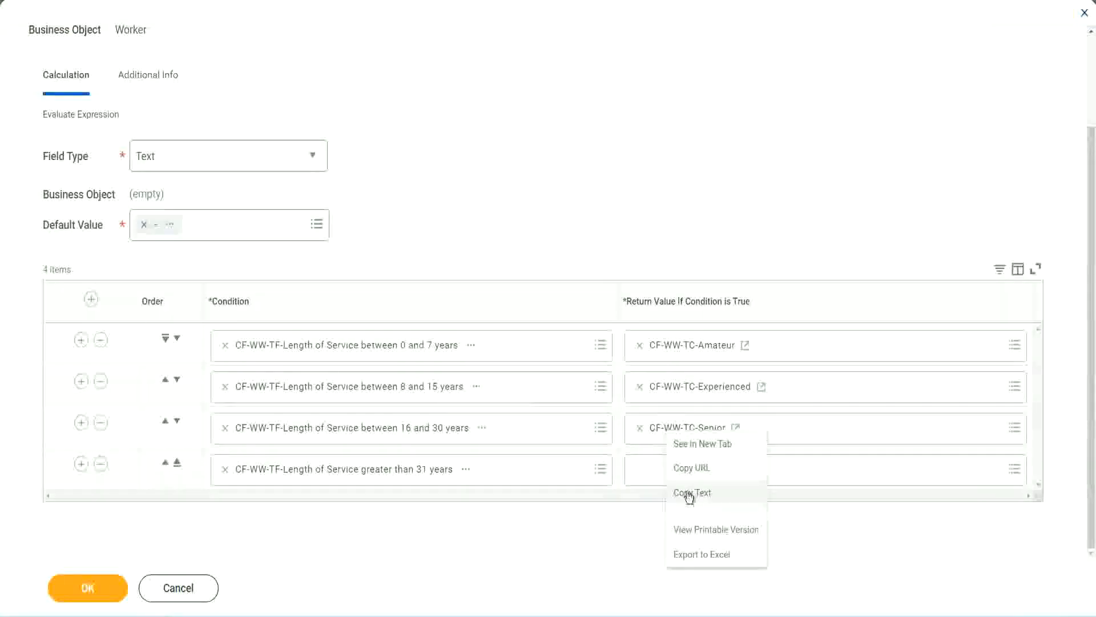
pyautogui.click(692, 490)
pyautogui.click(666, 470)
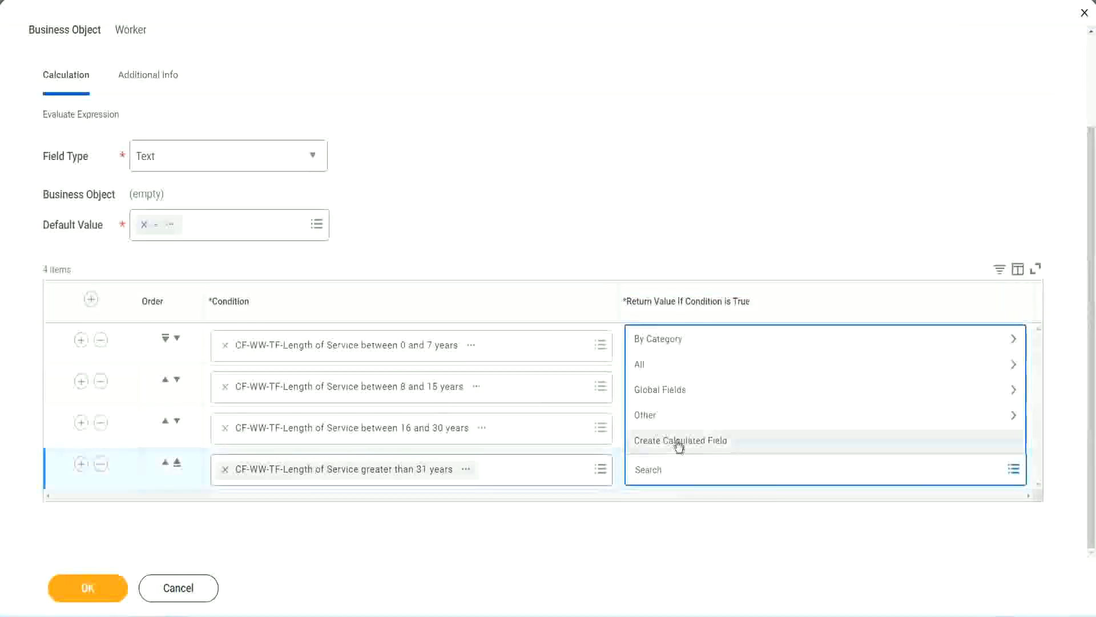
pyautogui.click(679, 443)
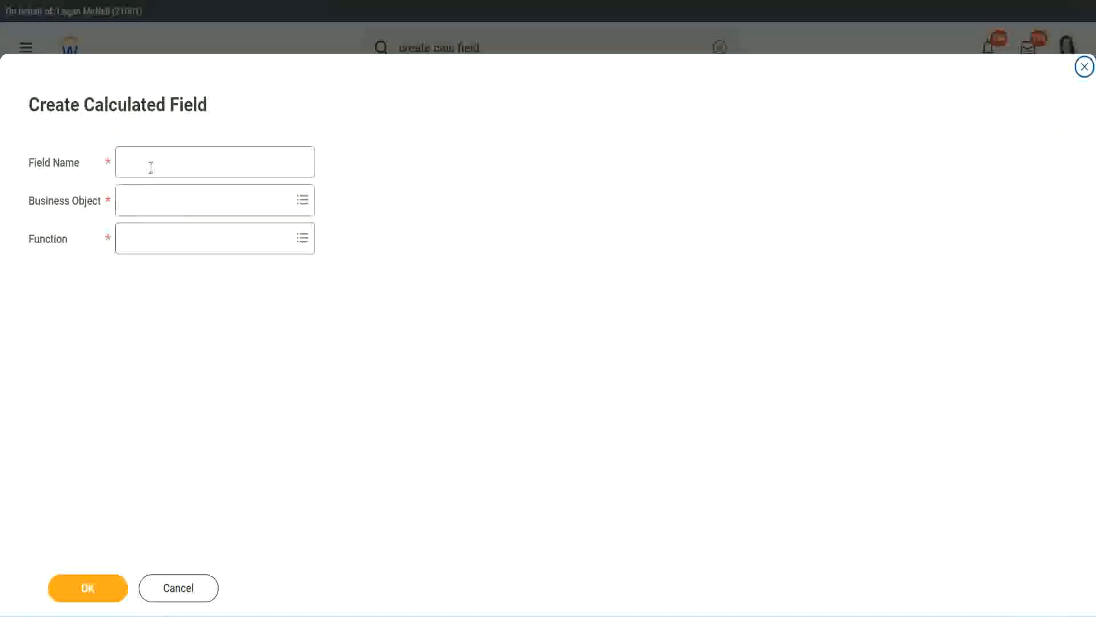
pyautogui.click(151, 167)
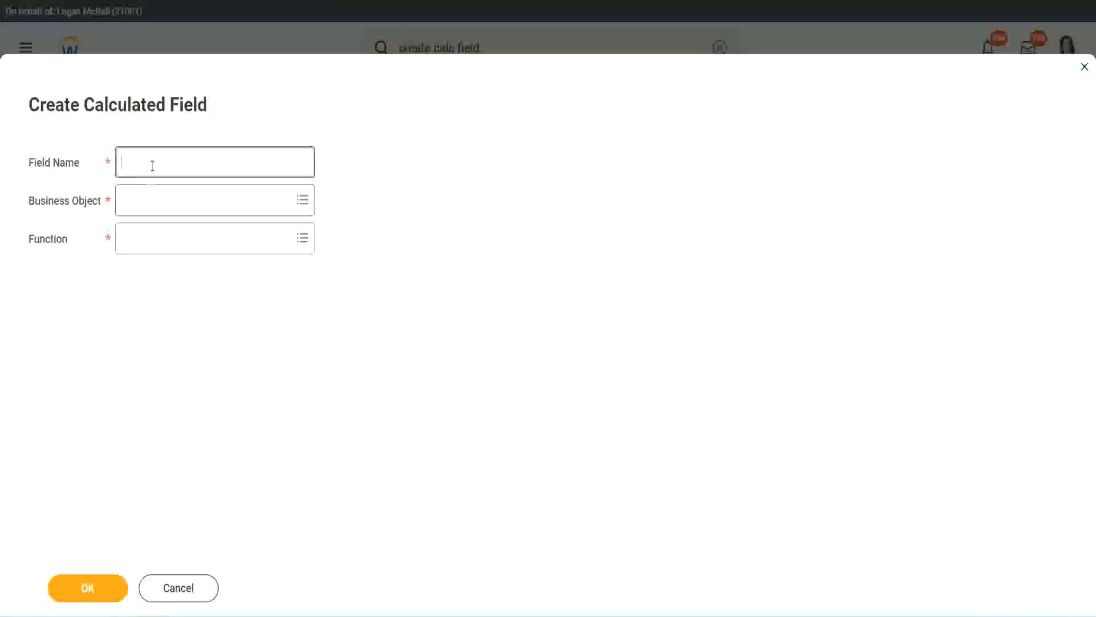
pyautogui.hotkey('ctrl', 'v')
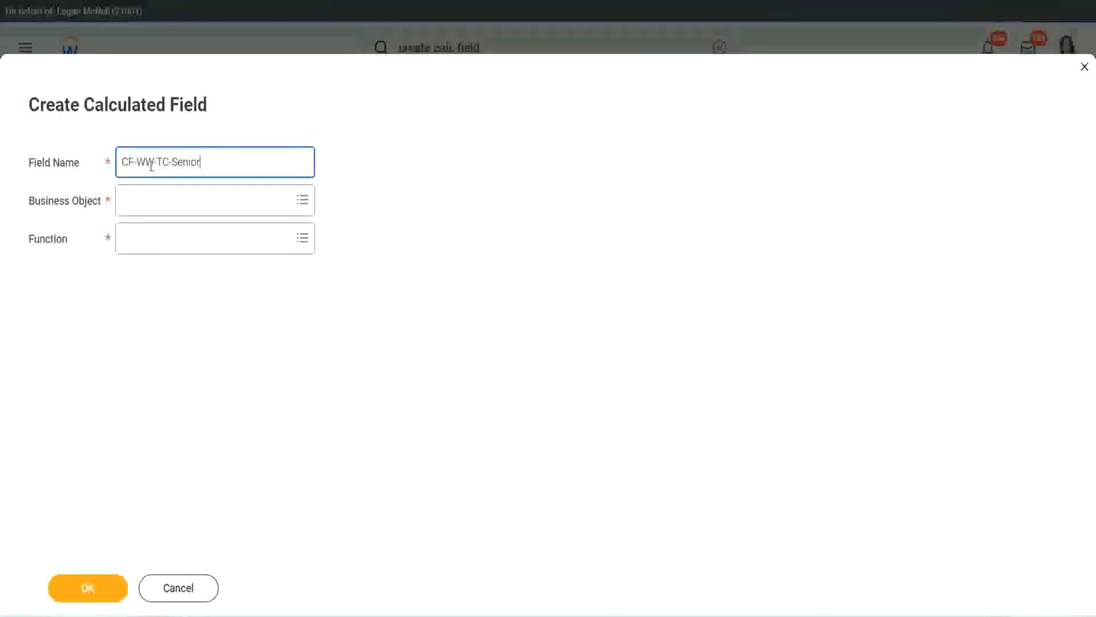
pyautogui.hotkey('ctrl', 'shift', 'Left')
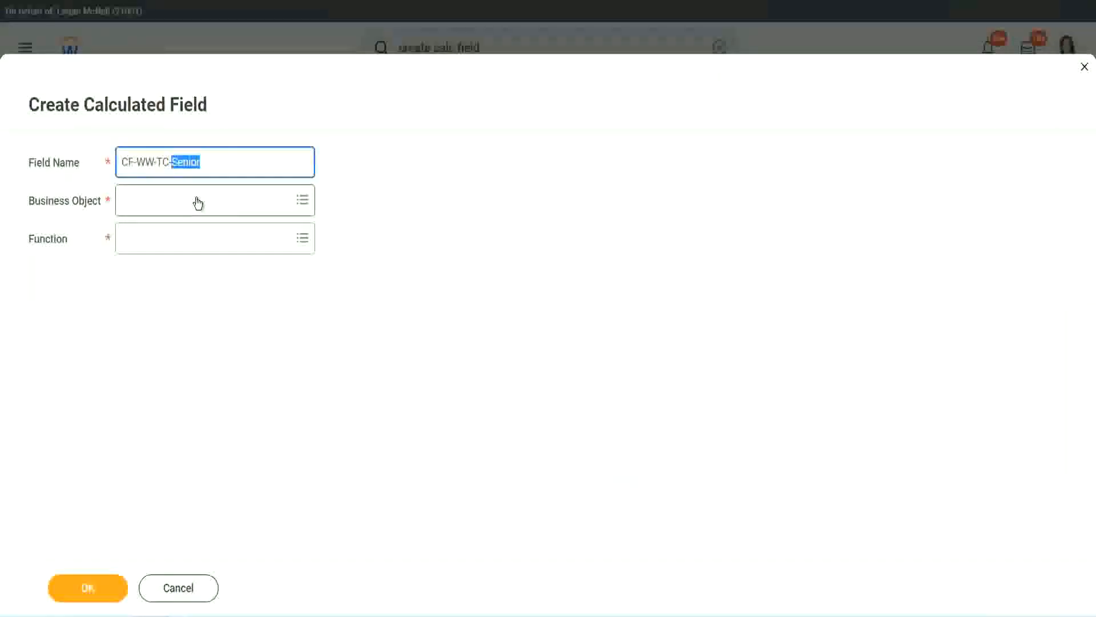
pyautogui.write('Legend')
pyautogui.click(154, 207)
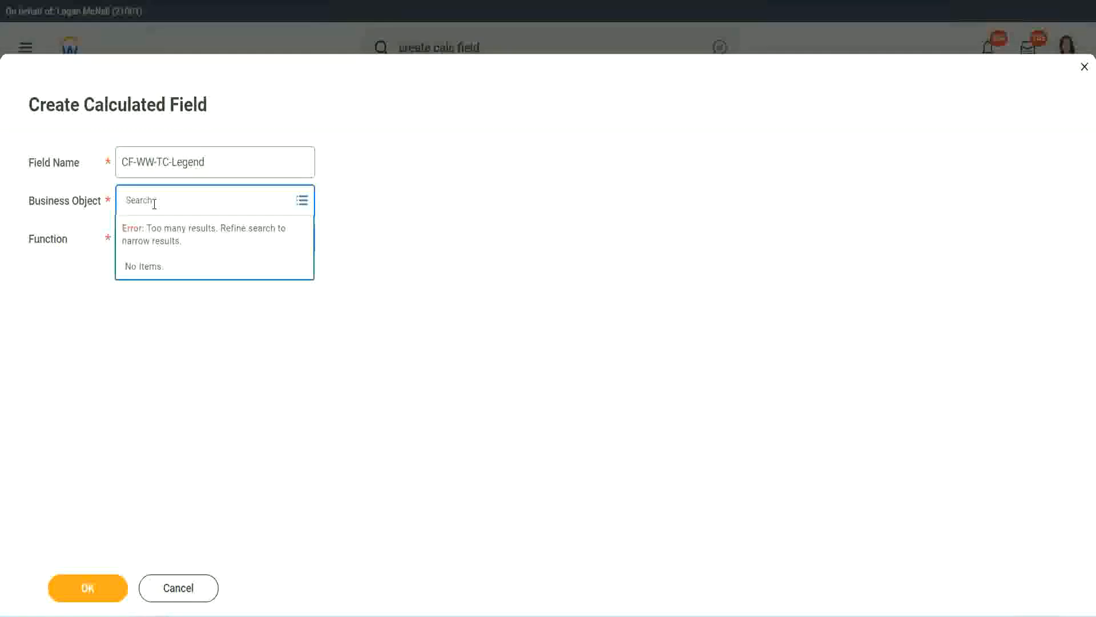
pyautogui.write('Global')
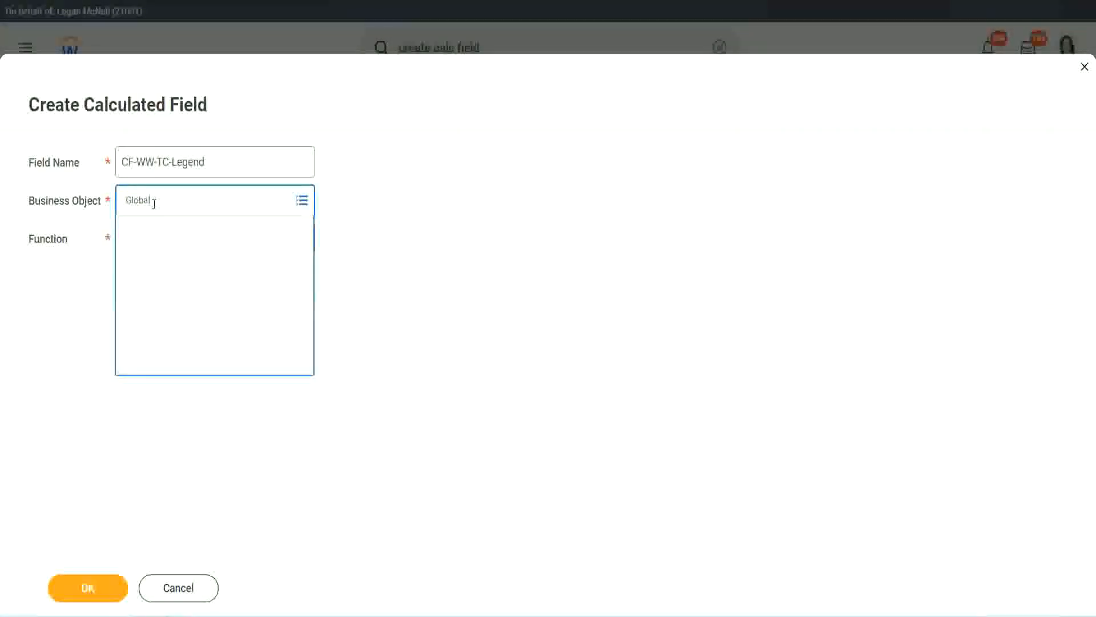
pyautogui.click(164, 263)
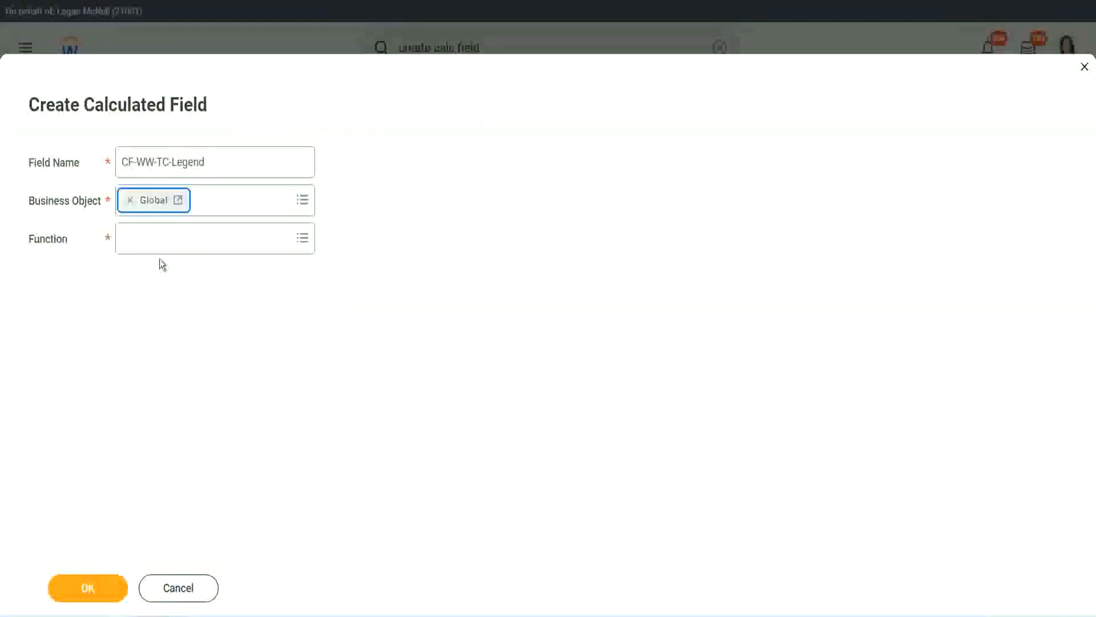
# Step: Make CF-WW-TC-Legend a Text Constant with the text Legend and save it as the fourth row's return value
pyautogui.click(157, 239)
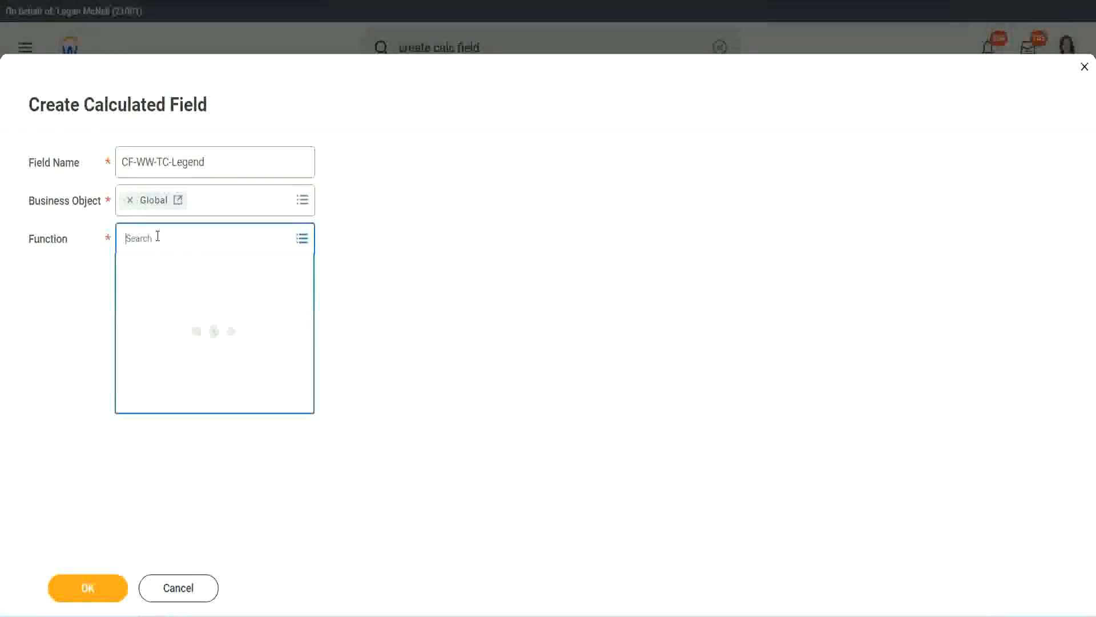
pyautogui.write('tc')
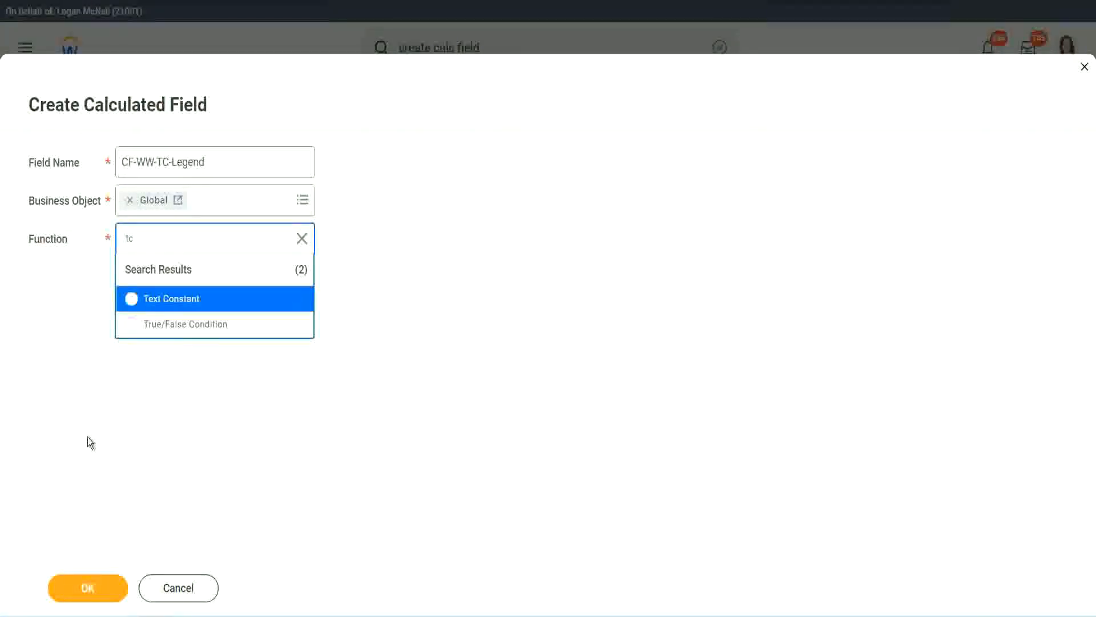
pyautogui.click(197, 309)
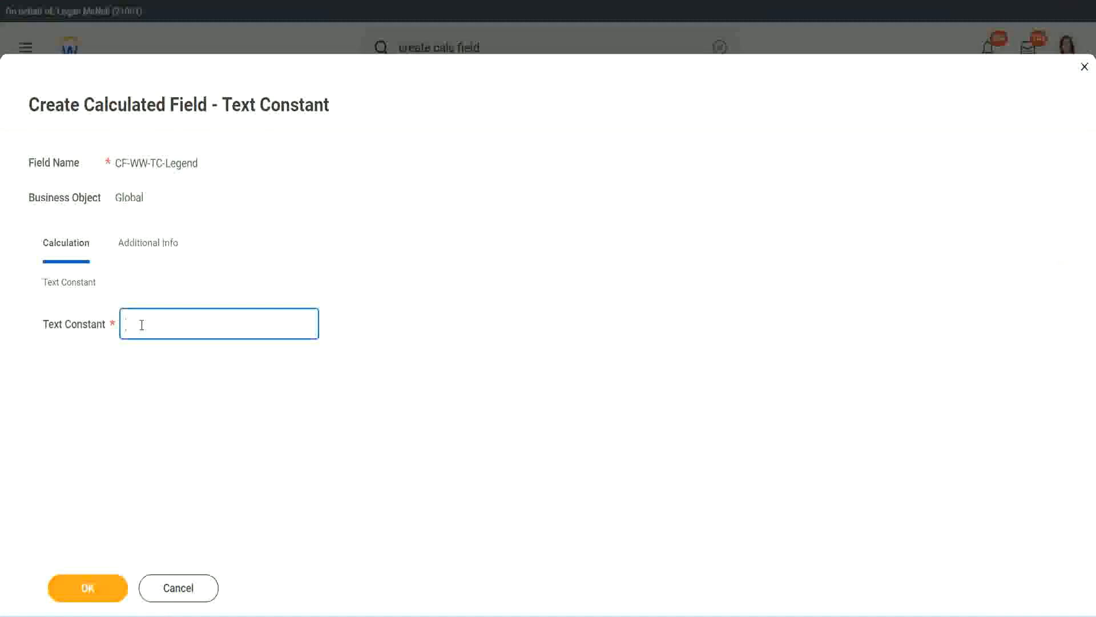
pyautogui.write('Legend')
pyautogui.click(92, 588)
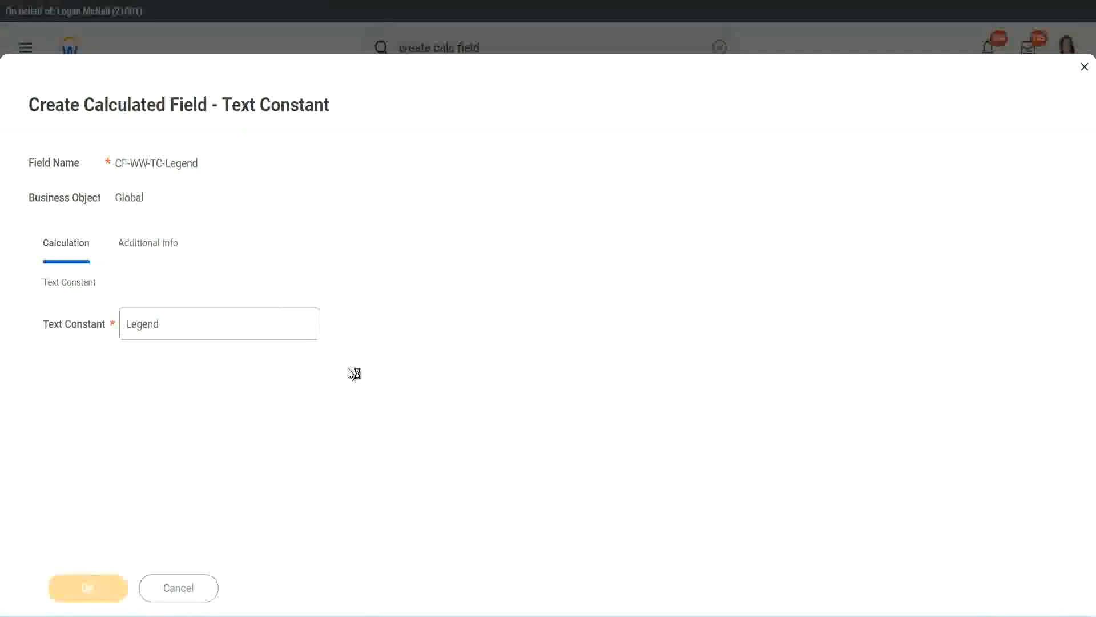
# Step: Review the four condition and return value pairs, and save the Evaluate Expression calculated field
pyautogui.scroll(-3, 580, 306)
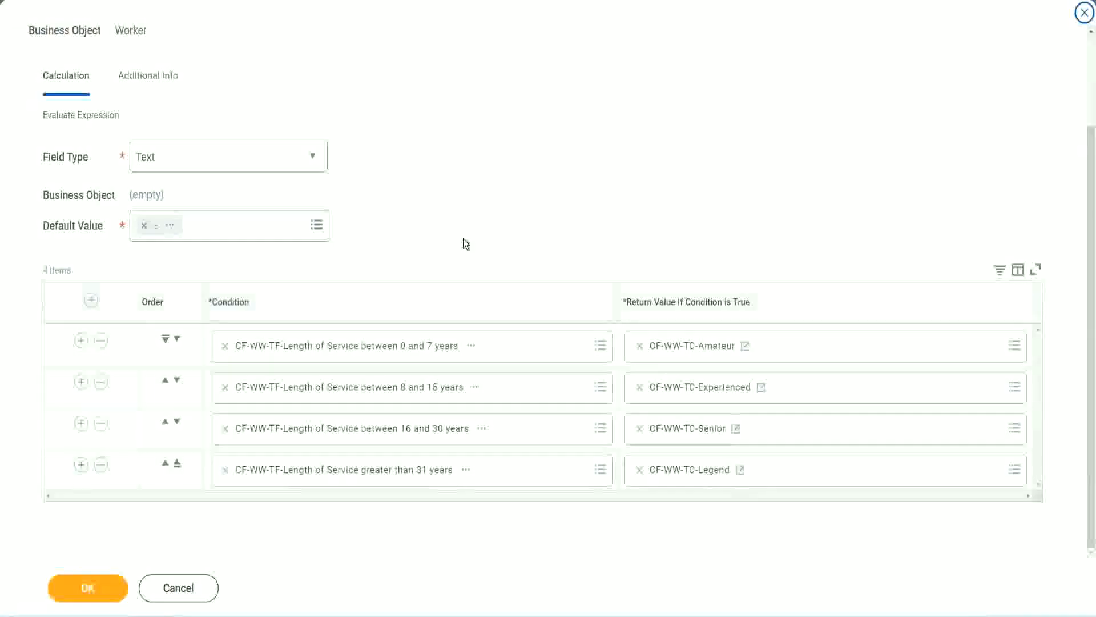
pyautogui.scroll(1, 465, 229)
pyautogui.scroll(1, 463, 229)
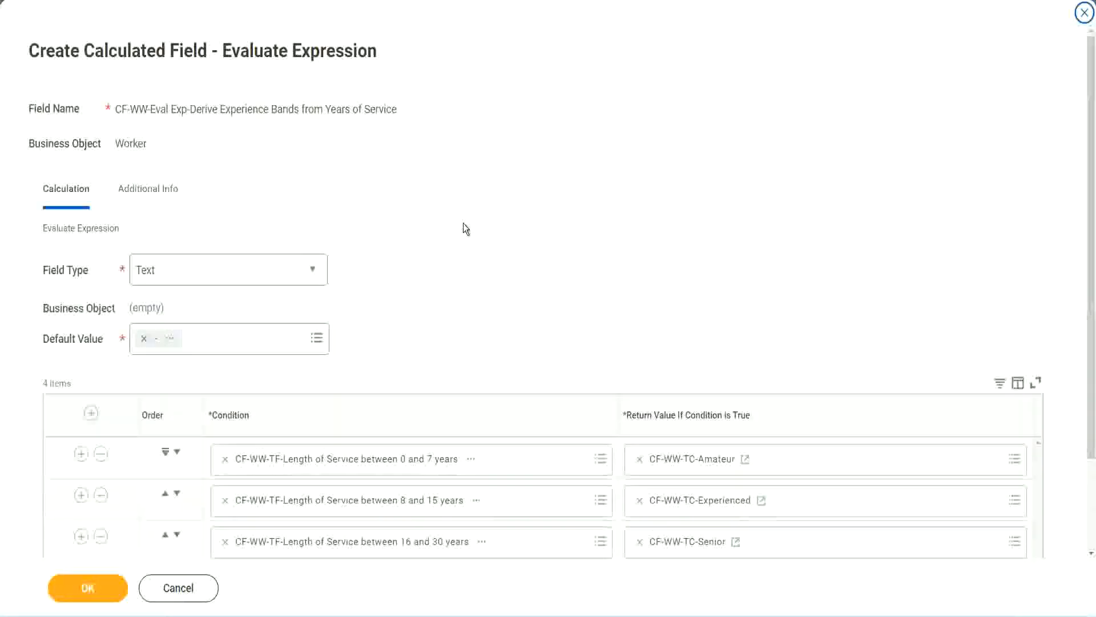
pyautogui.scroll(-2, 464, 229)
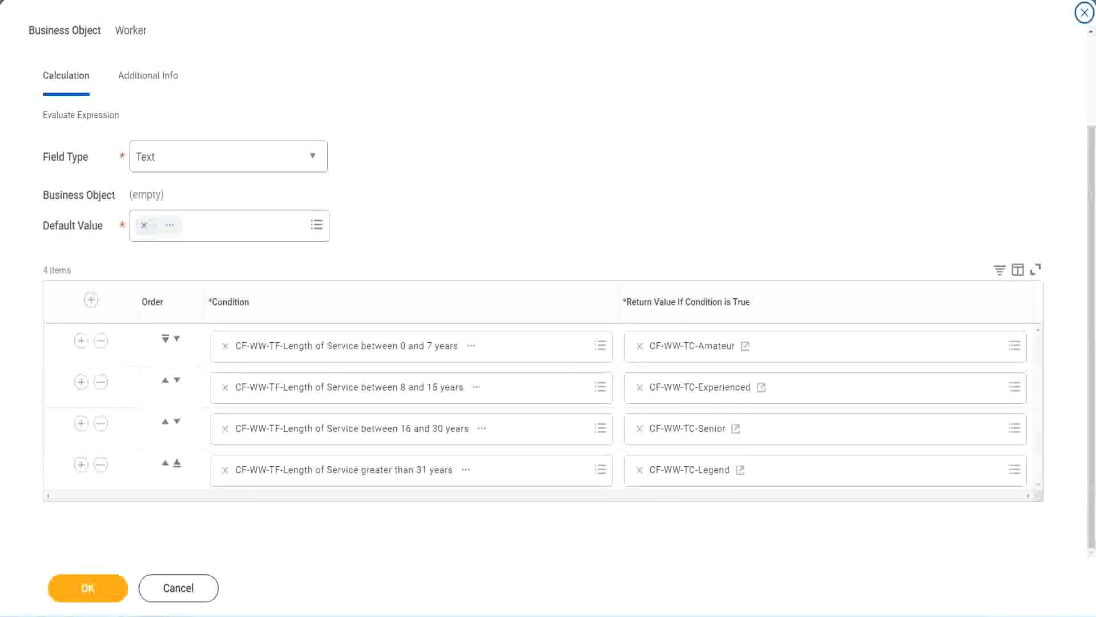
pyautogui.moveTo(703, 160); pyautogui.dragTo(711, 276)
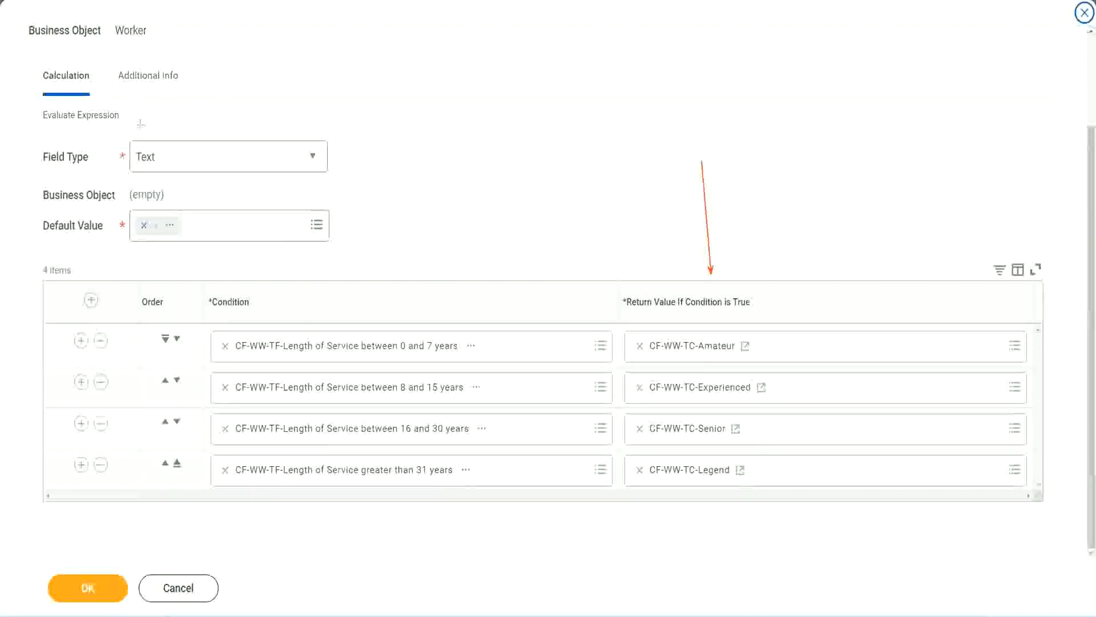
pyautogui.moveTo(136, 99); pyautogui.dragTo(141, 137)
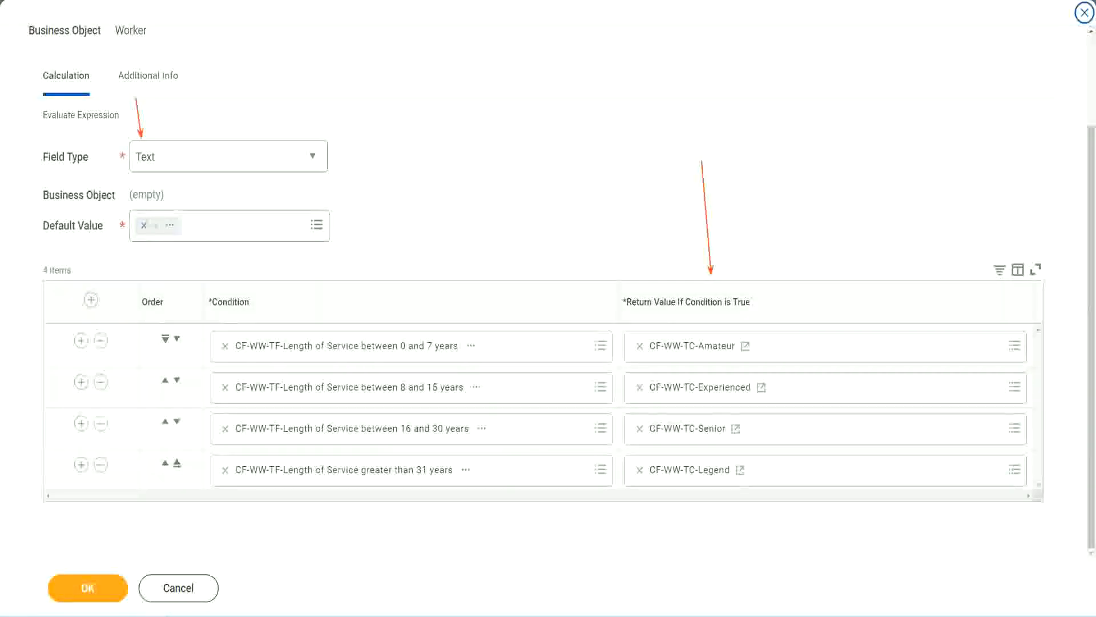
pyautogui.click(95, 585)
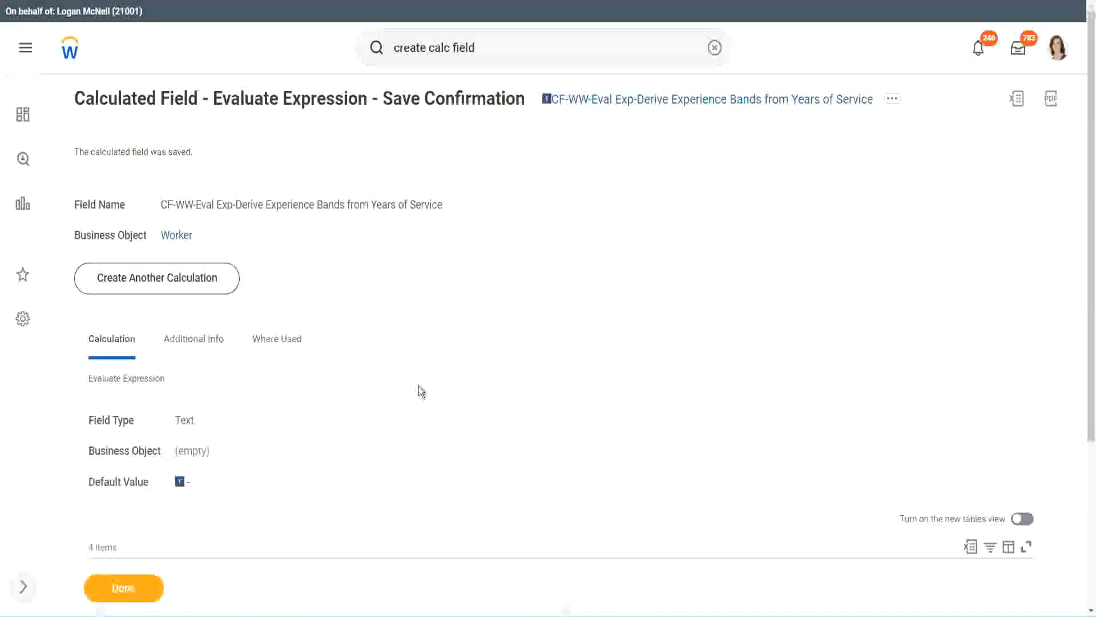
# Step: Check the saved field's conditions and return values, and copy the calculated field's name
pyautogui.scroll(-4, 421, 390)
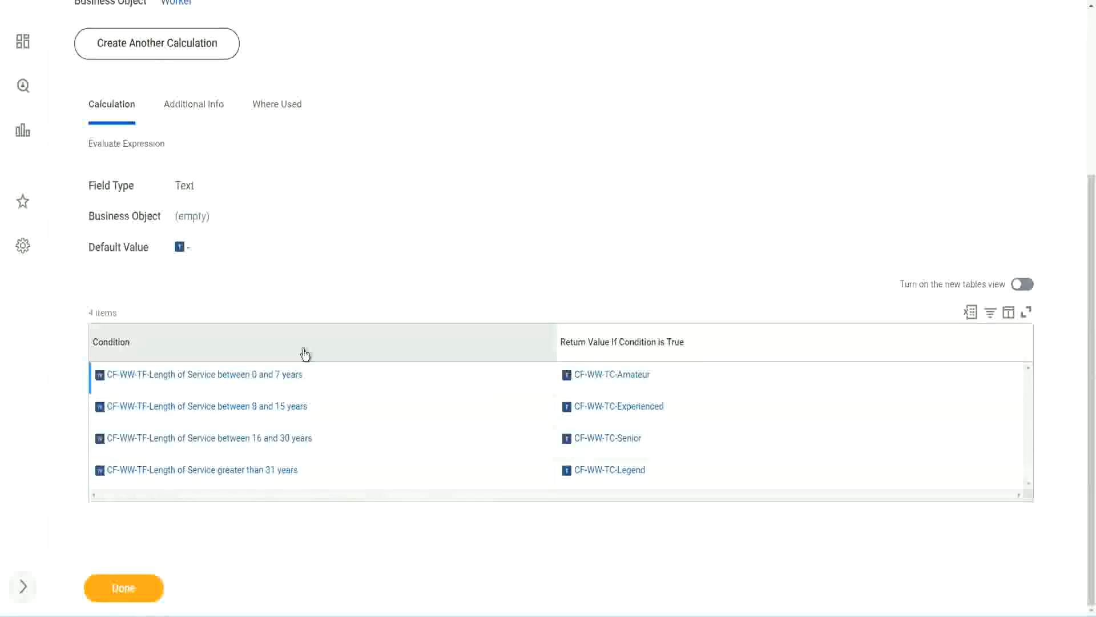
pyautogui.scroll(4, 369, 232)
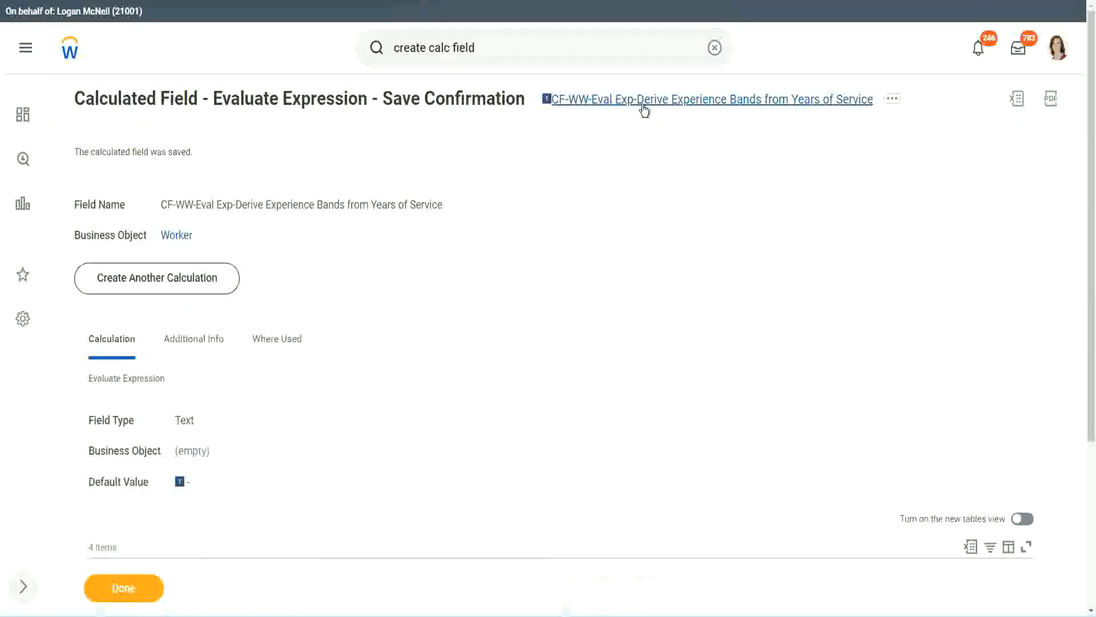
pyautogui.click(668, 171)
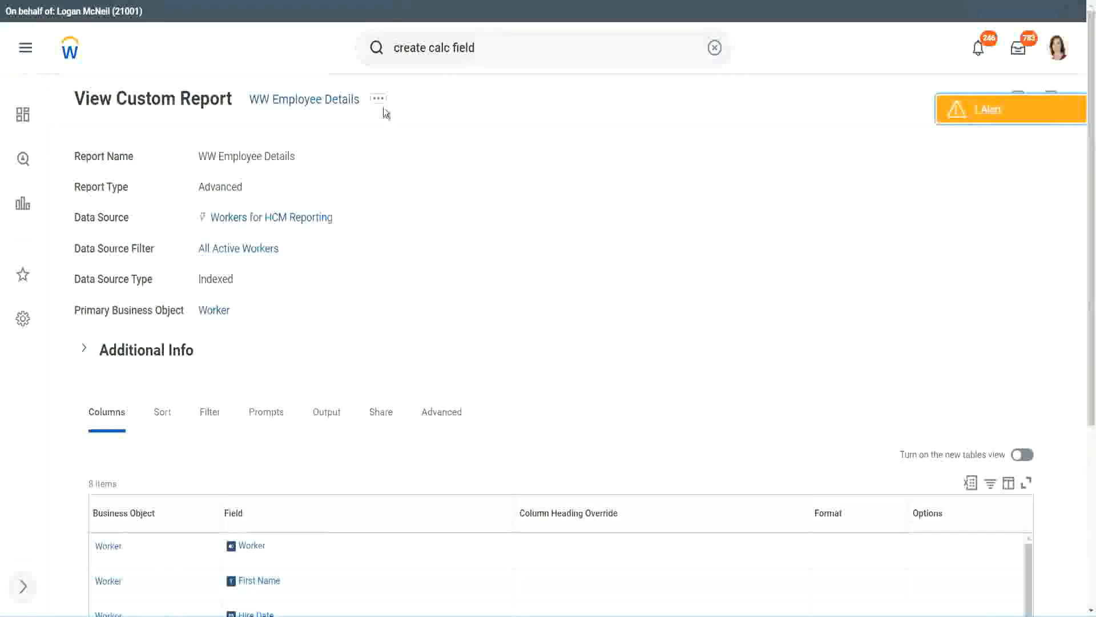
# Step: Open the WW Employee Details custom report for editing at its column definitions
pyautogui.click(380, 102)
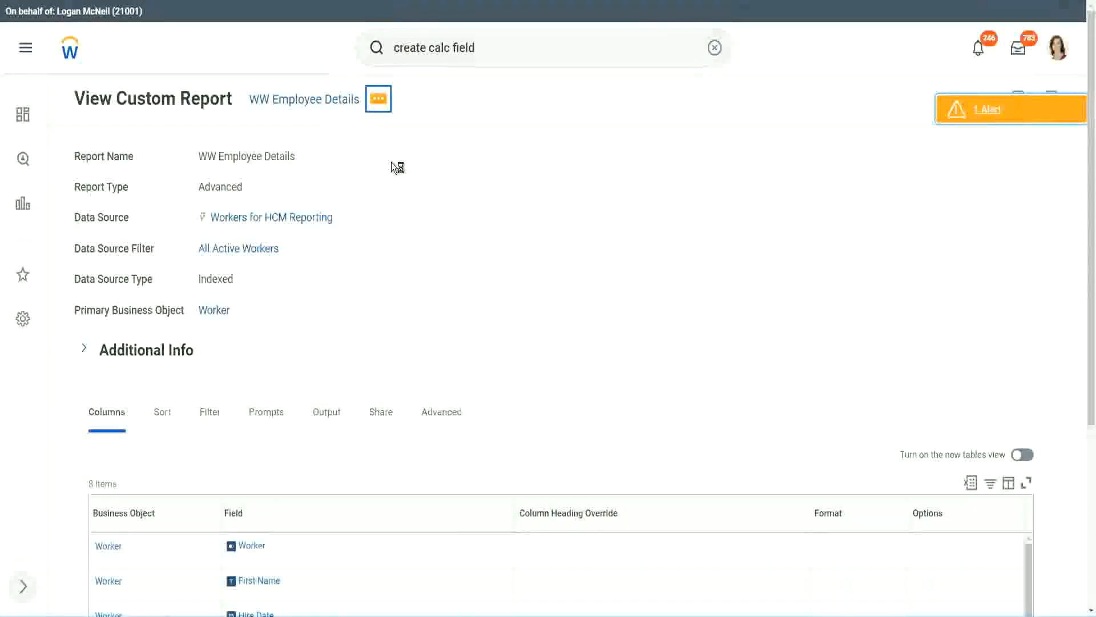
pyautogui.moveTo(445, 163)
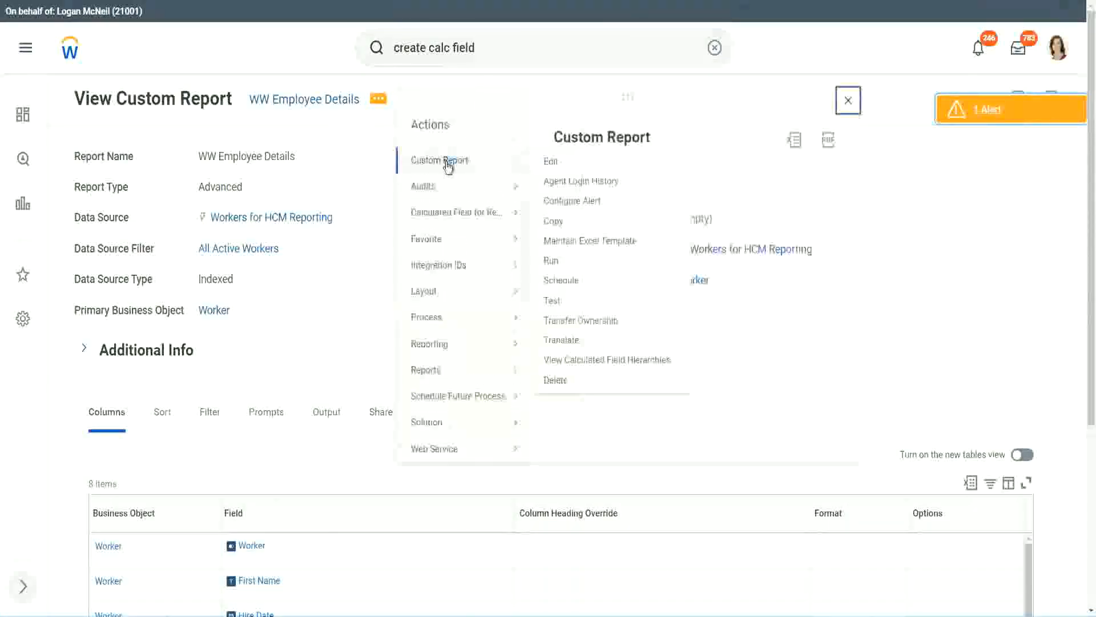
pyautogui.click(551, 162)
pyautogui.scroll(-5, 399, 246)
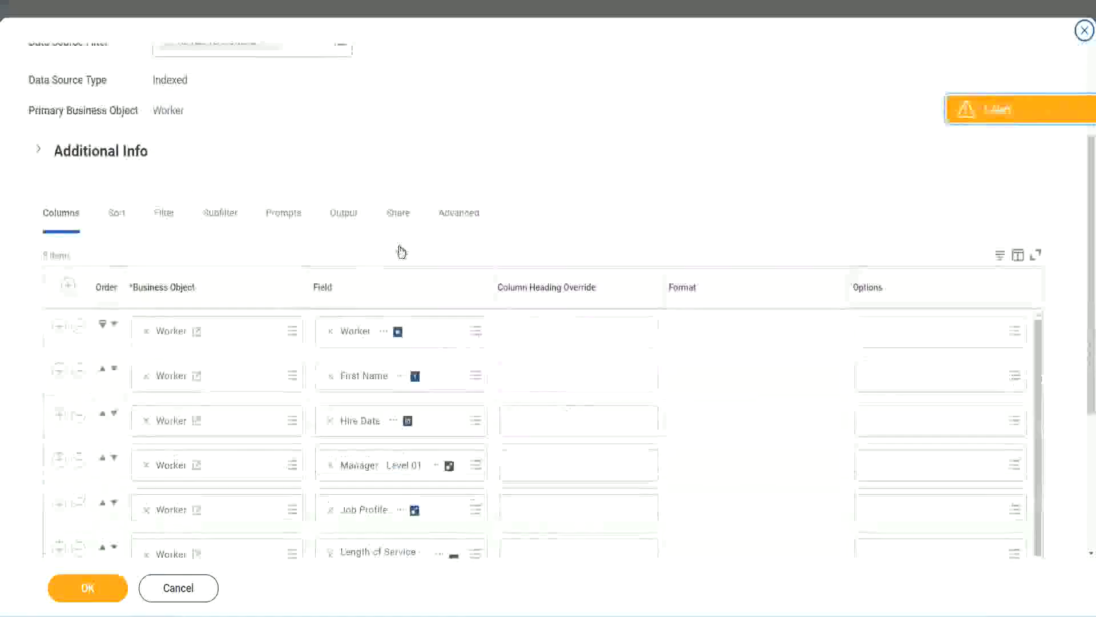
pyautogui.scroll(-3, 401, 251)
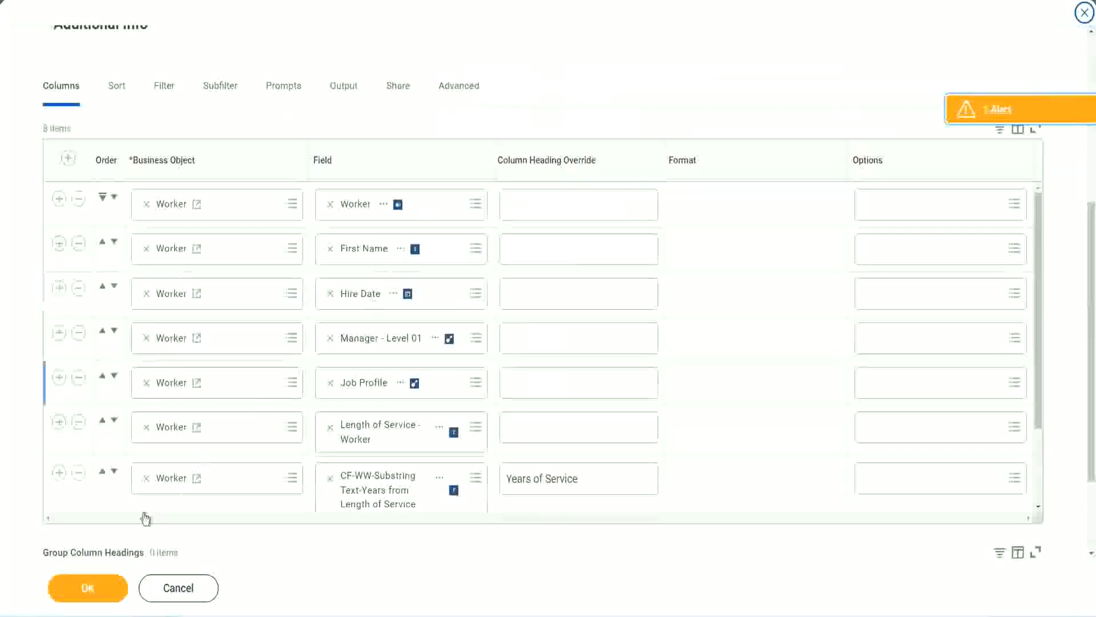
# Step: Add a Worker column at the end of the report using CF-WW-Eval Exp-Derive Experience Bands from Years of Service
pyautogui.click(59, 473)
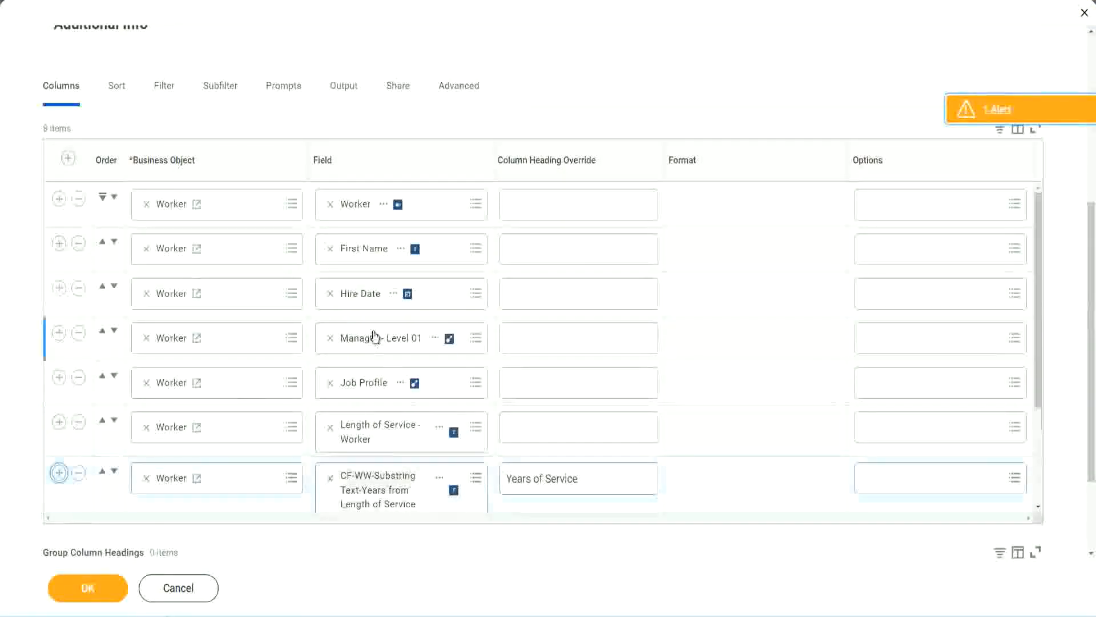
pyautogui.scroll(-3, 400, 399)
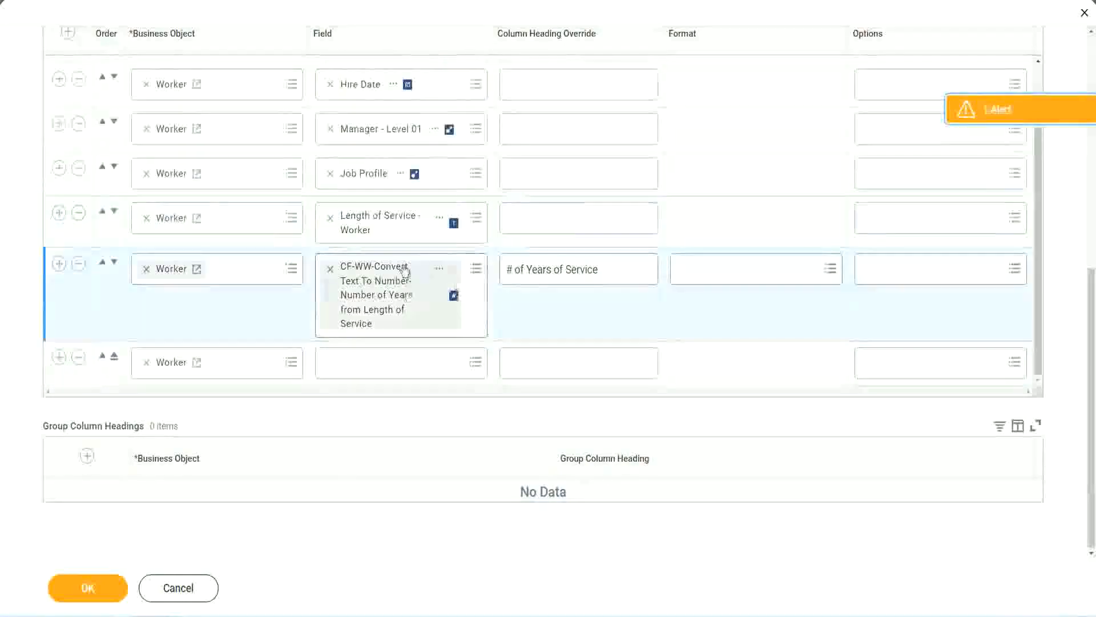
pyautogui.click(358, 362)
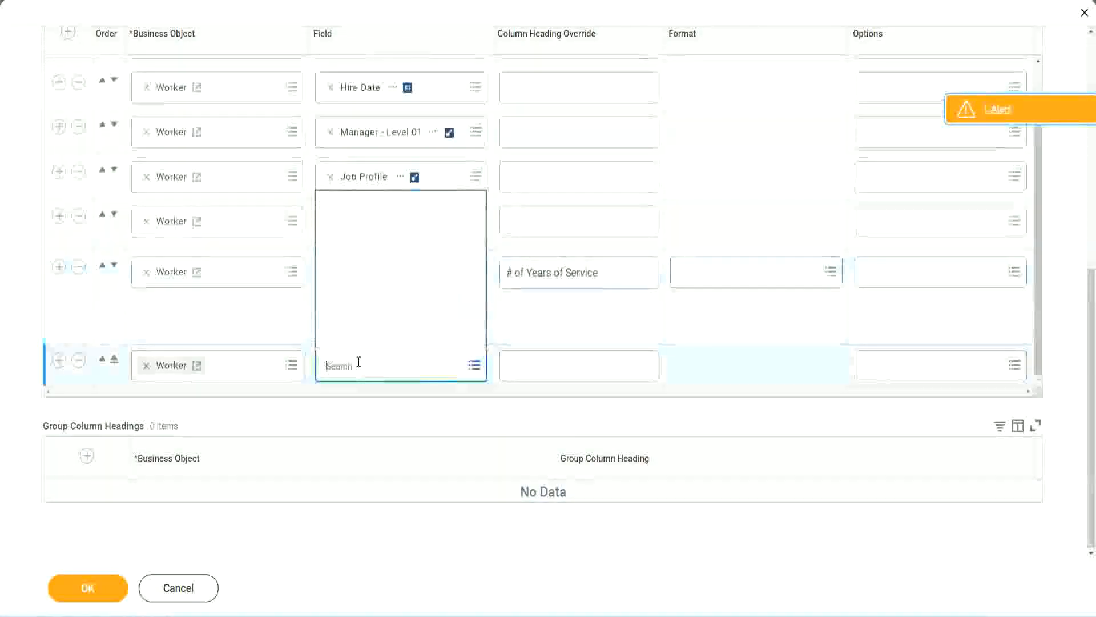
pyautogui.hotkey('ctrl', 'v')
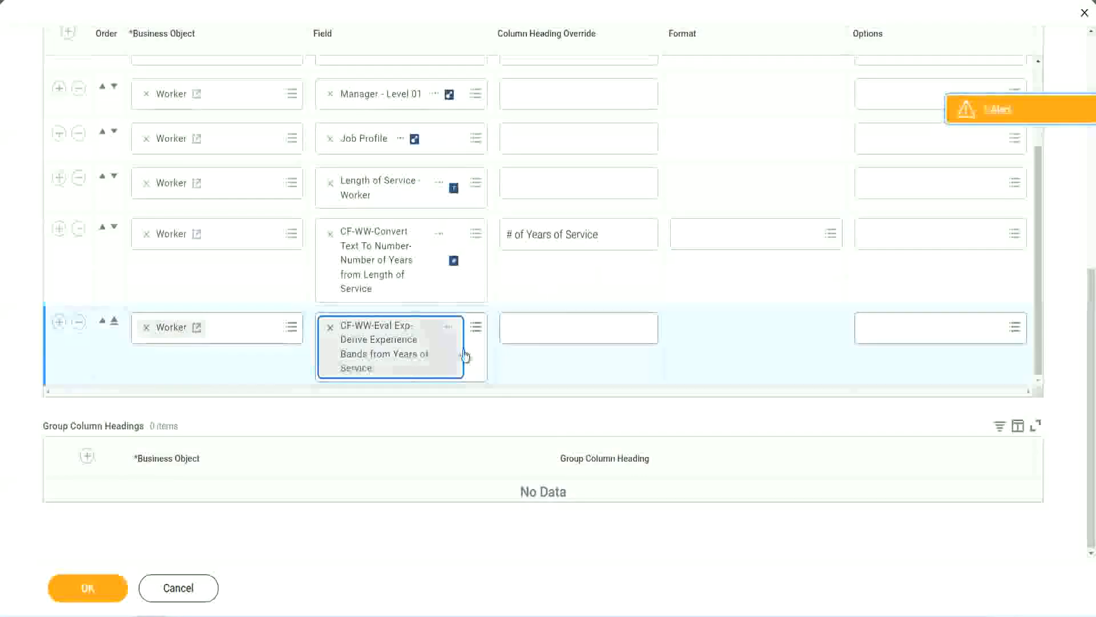
# Step: Set the new column's heading override to Experience Bands and save the report
pyautogui.click(558, 329)
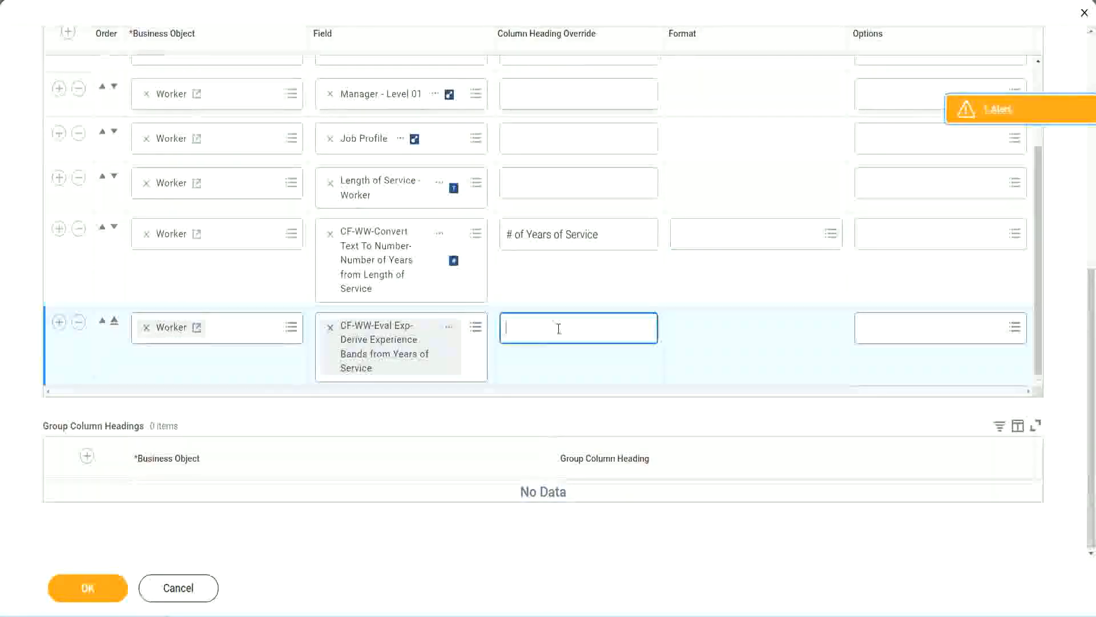
pyautogui.write('E')
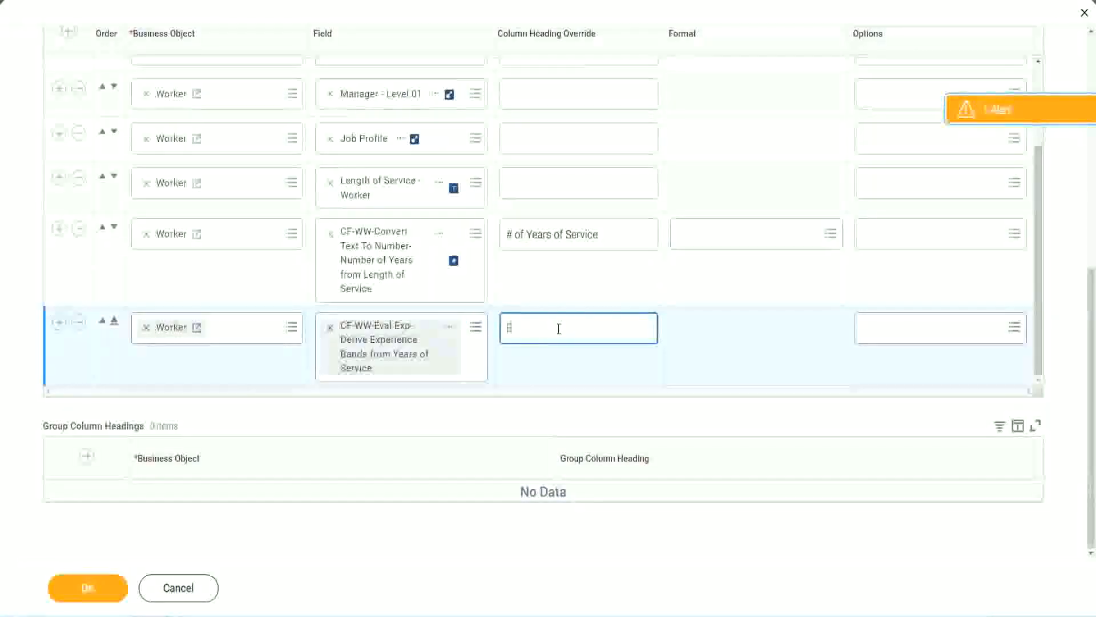
pyautogui.write('xperience Bands')
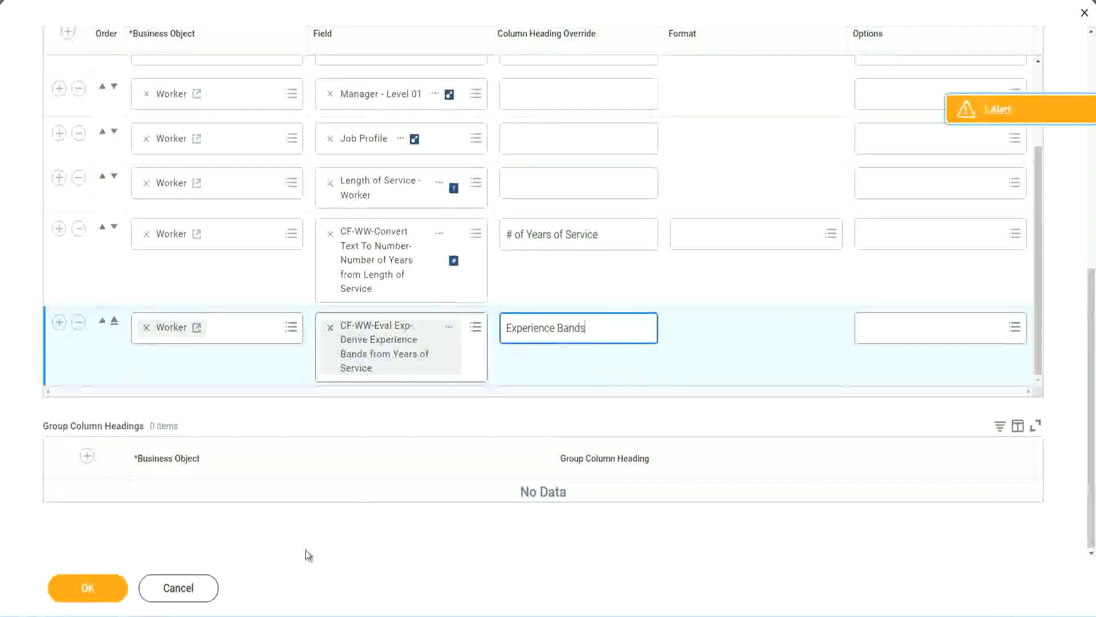
pyautogui.click(97, 588)
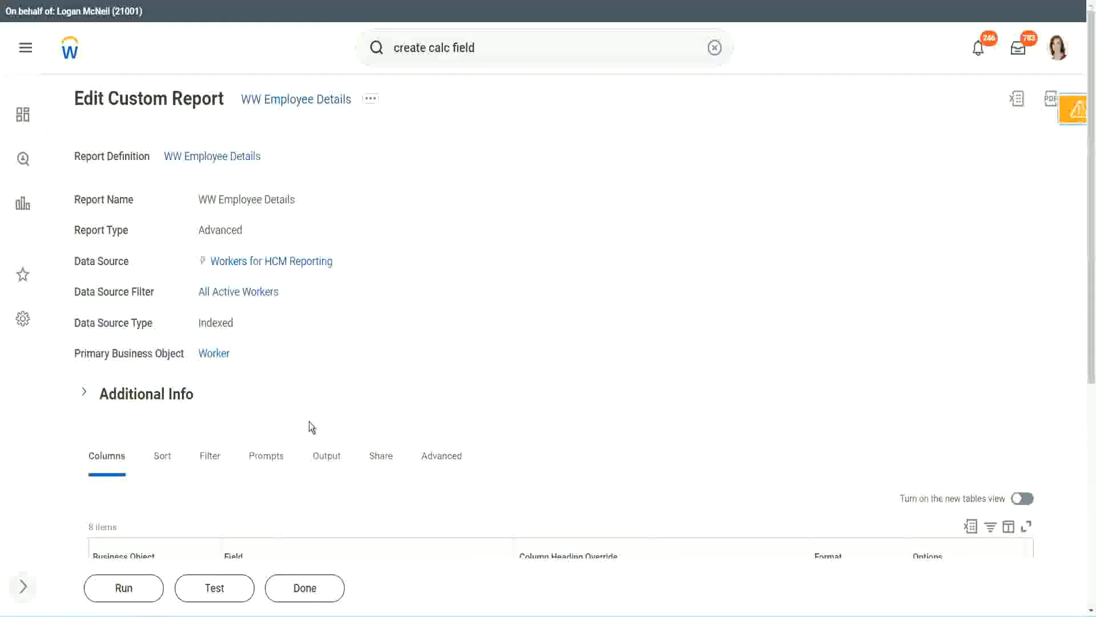
# Step: Run the WW Employee Details report with the worker type, employee type and contingent worker type prompts left blank
pyautogui.scroll(-4, 342, 392)
pyautogui.click(128, 588)
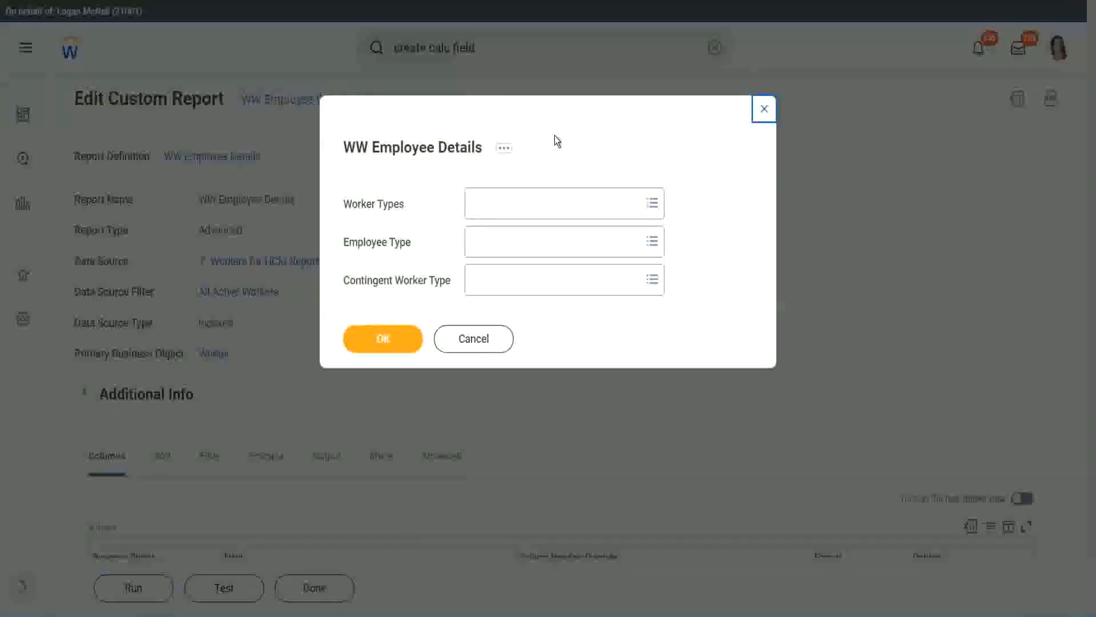
pyautogui.click(384, 338)
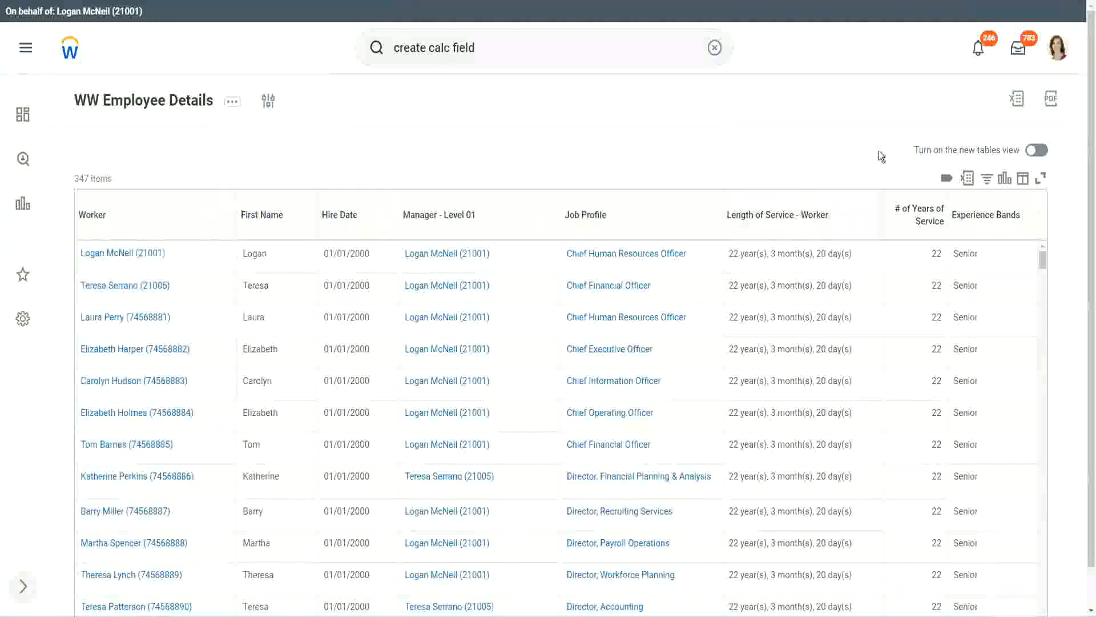
pyautogui.scroll(-1, 880, 153)
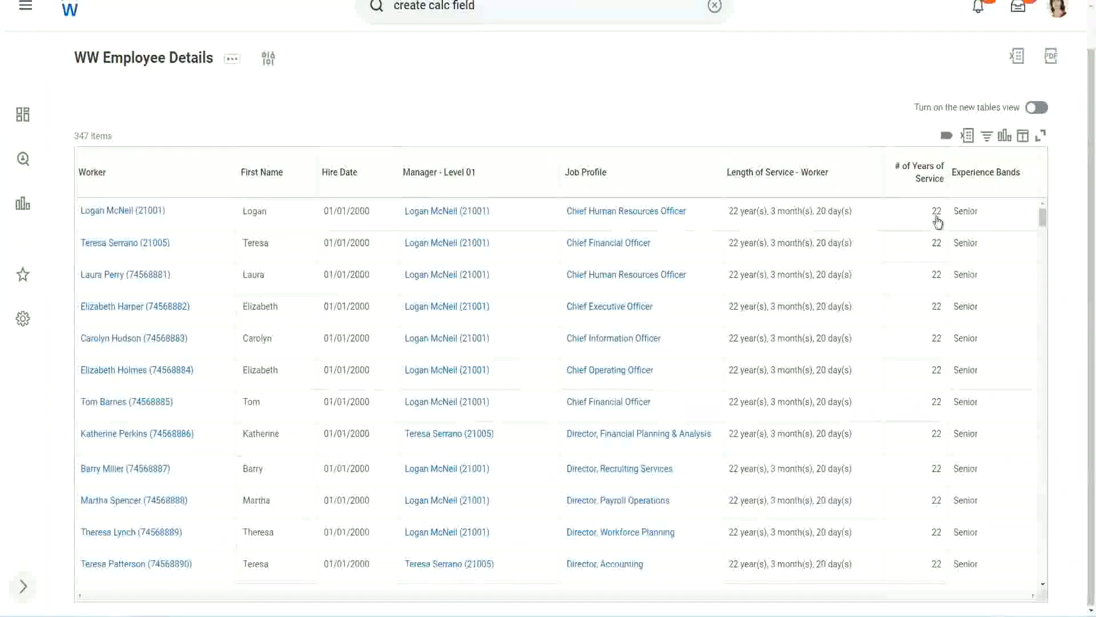
# Step: Compare the first worker's years of service and experience band with the 16 - 30 years Senior definition in the Notepad++ notes
pyautogui.click(937, 217)
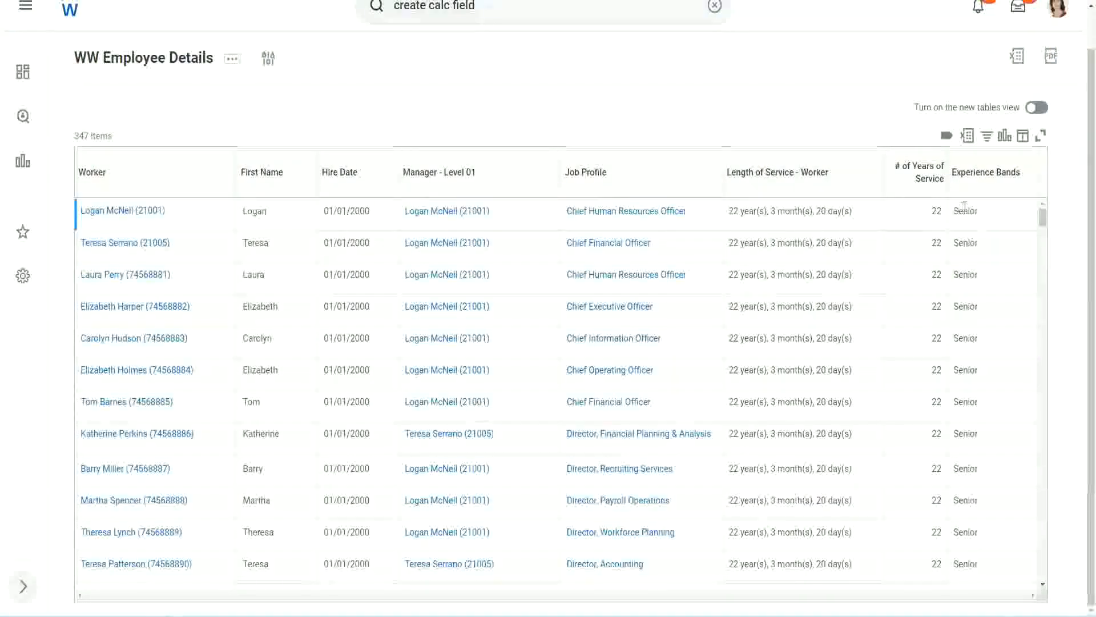
pyautogui.doubleClick(934, 212)
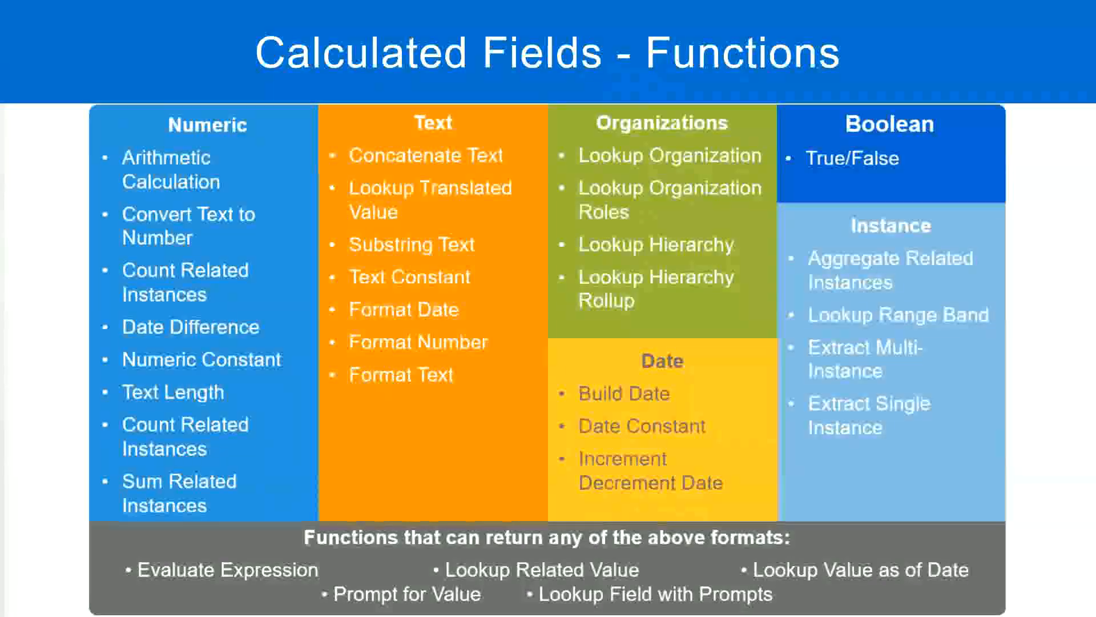
pyautogui.hotkey('alt', 'Tab')
pyautogui.click(281, 201)
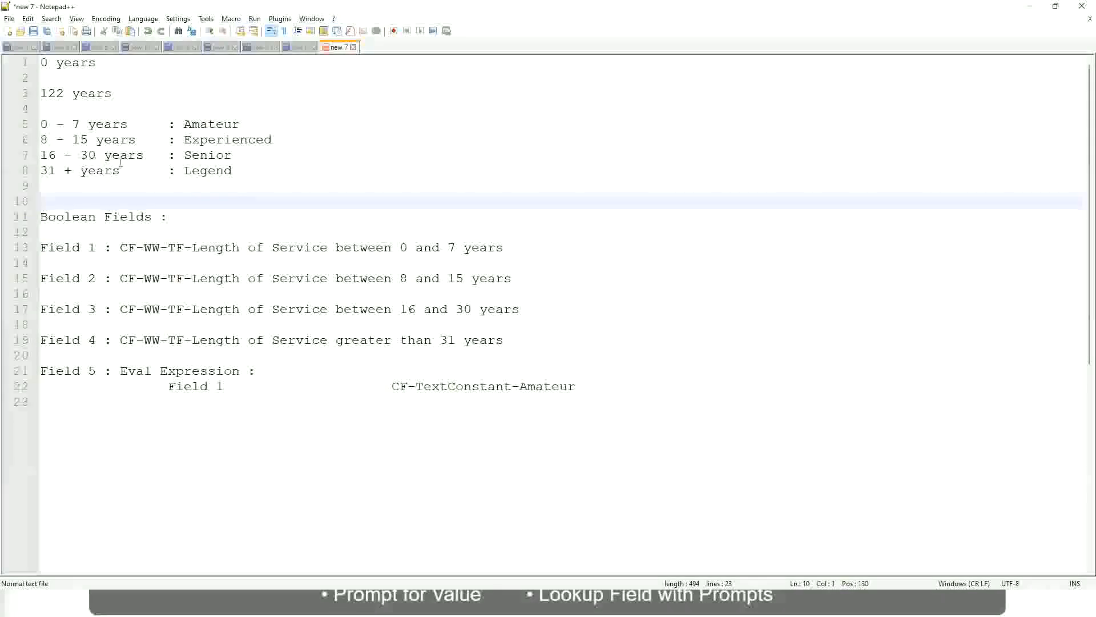
pyautogui.click(187, 154)
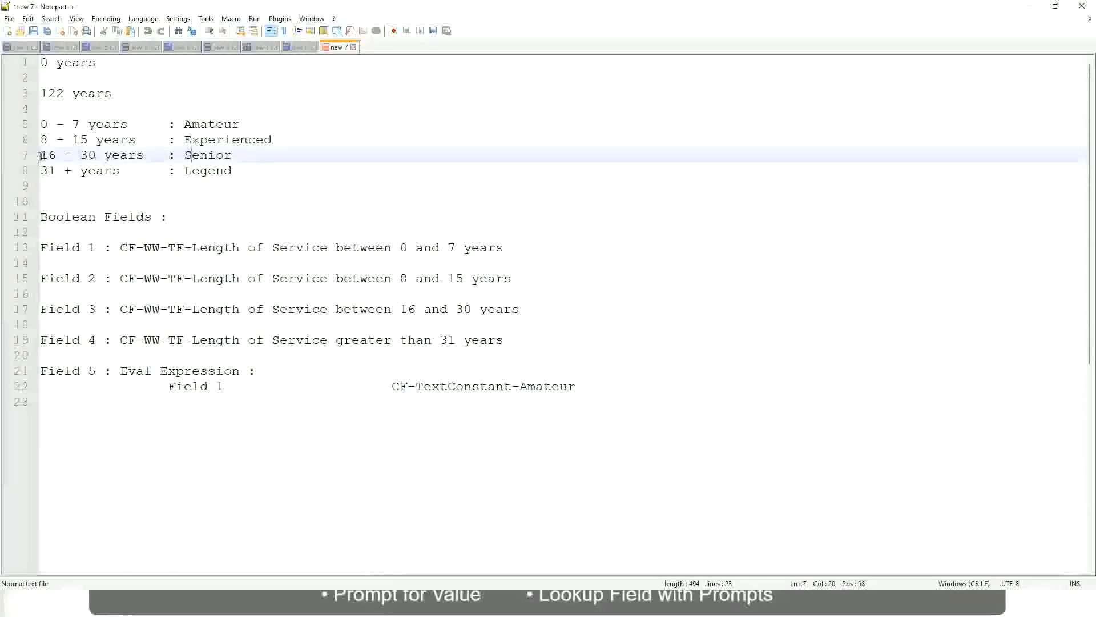
pyautogui.moveTo(39, 156); pyautogui.dragTo(106, 155)
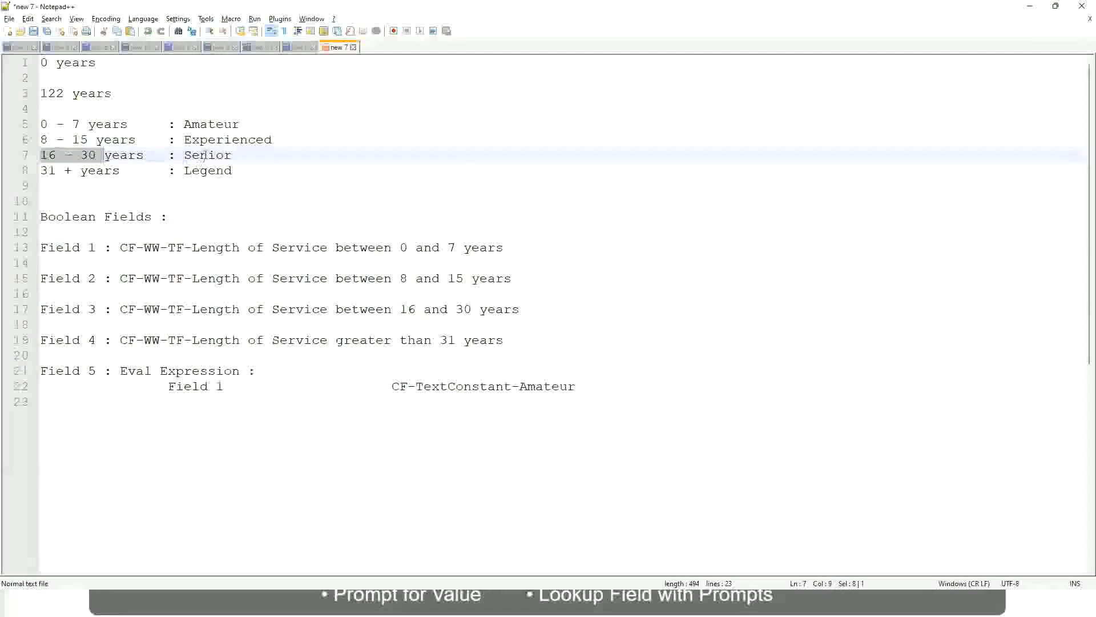
pyautogui.doubleClick(204, 155)
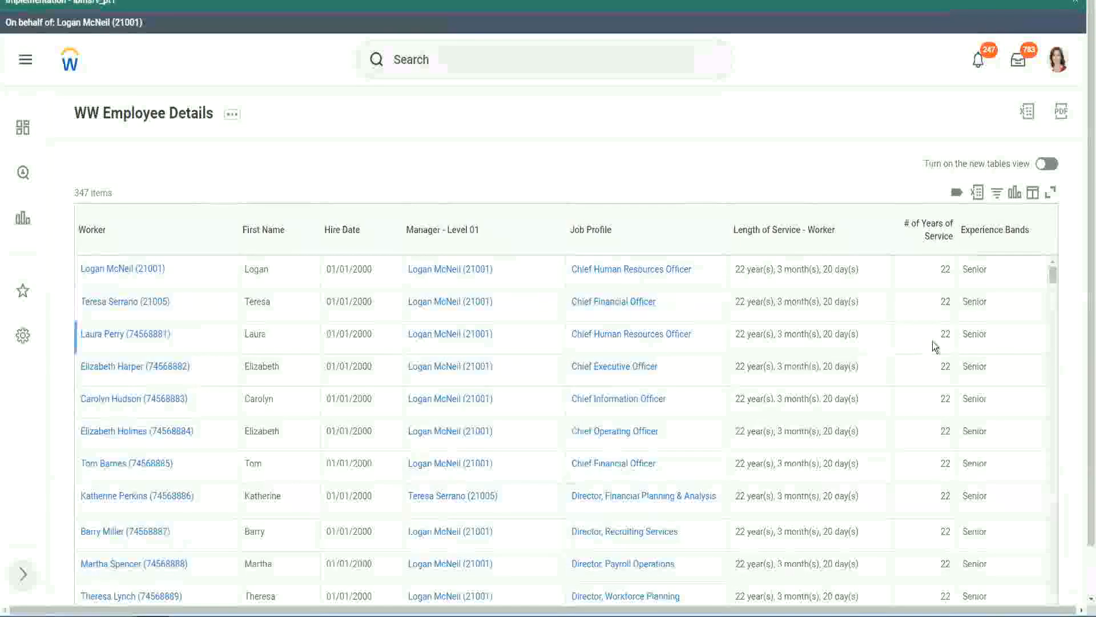
# Step: Look through the report rows in Workday, checking each worker's years of service against the Experience Bands value
pyautogui.scroll(-2, 936, 342)
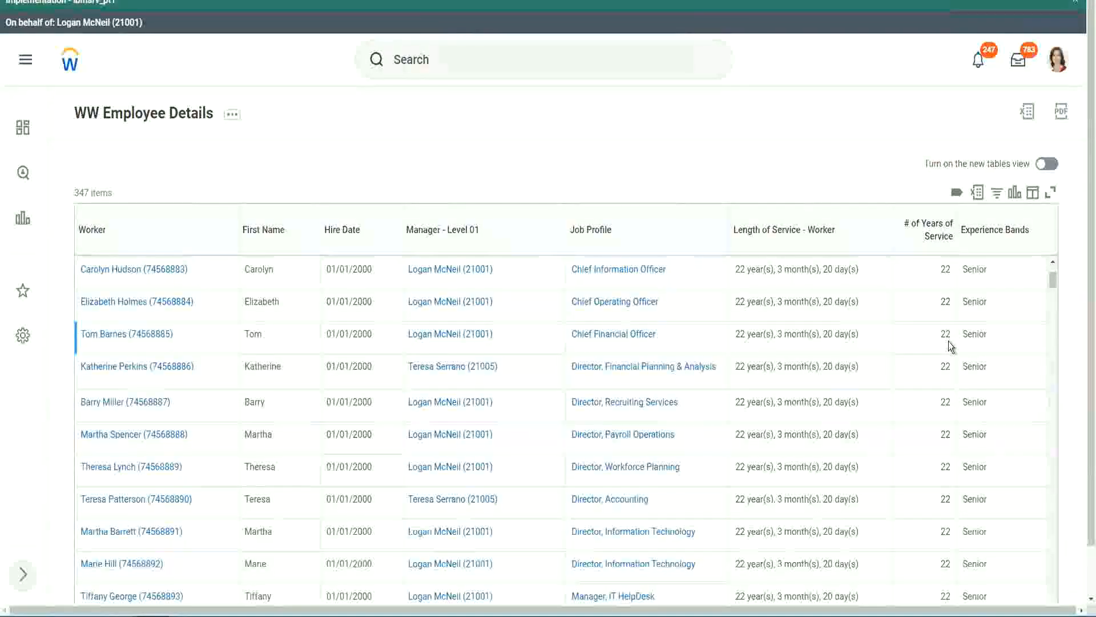
pyautogui.scroll(-5, 948, 349)
pyautogui.scroll(-5, 958, 381)
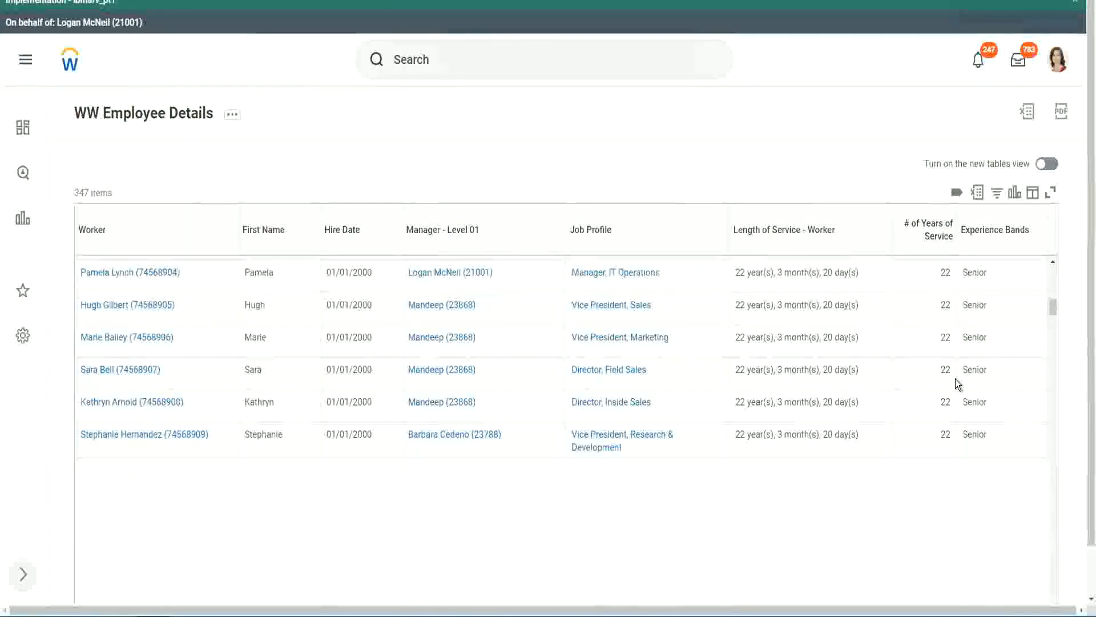
pyautogui.scroll(-5, 955, 378)
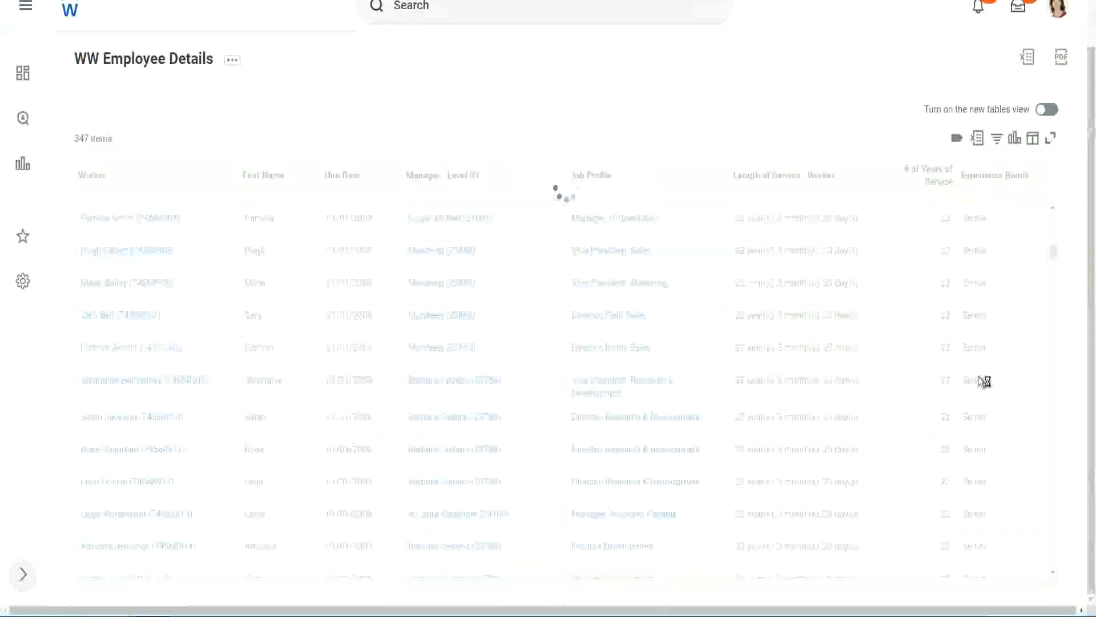
pyautogui.scroll(-4, 1016, 321)
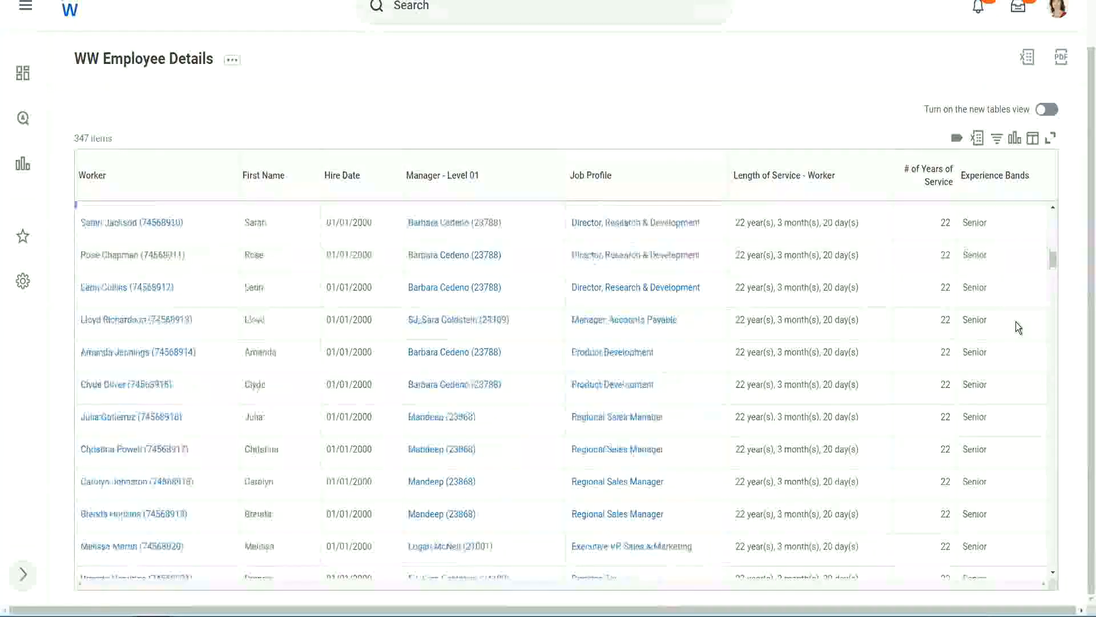
pyautogui.scroll(-3, 1016, 321)
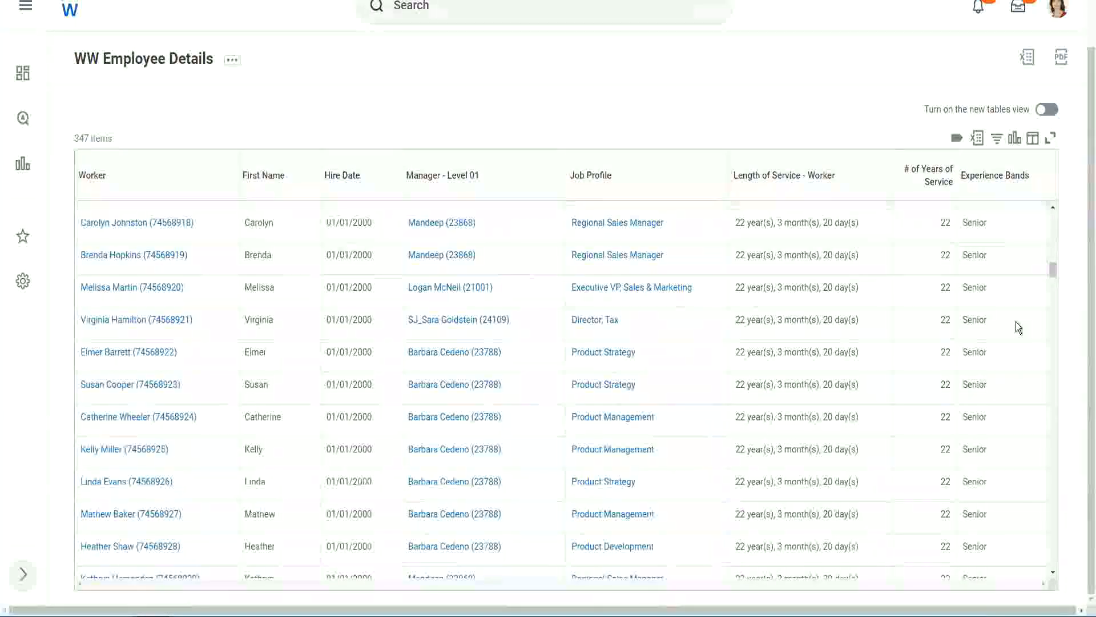
pyautogui.scroll(-8, 1016, 321)
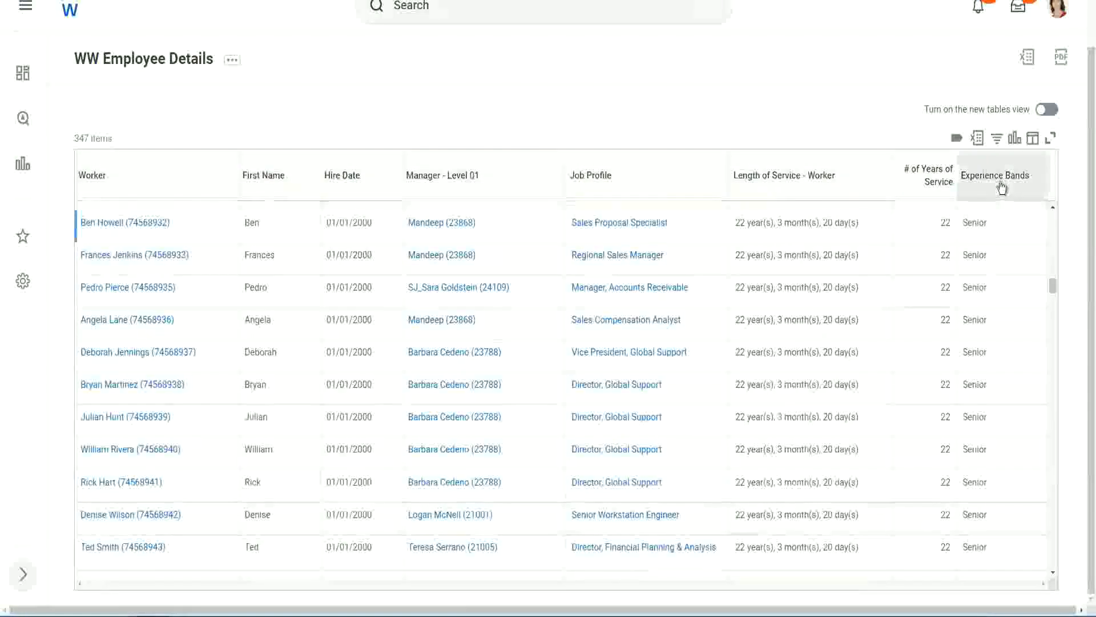
# Step: Filter the report's Experience Bands column to values containing Amateur
pyautogui.click(1002, 188)
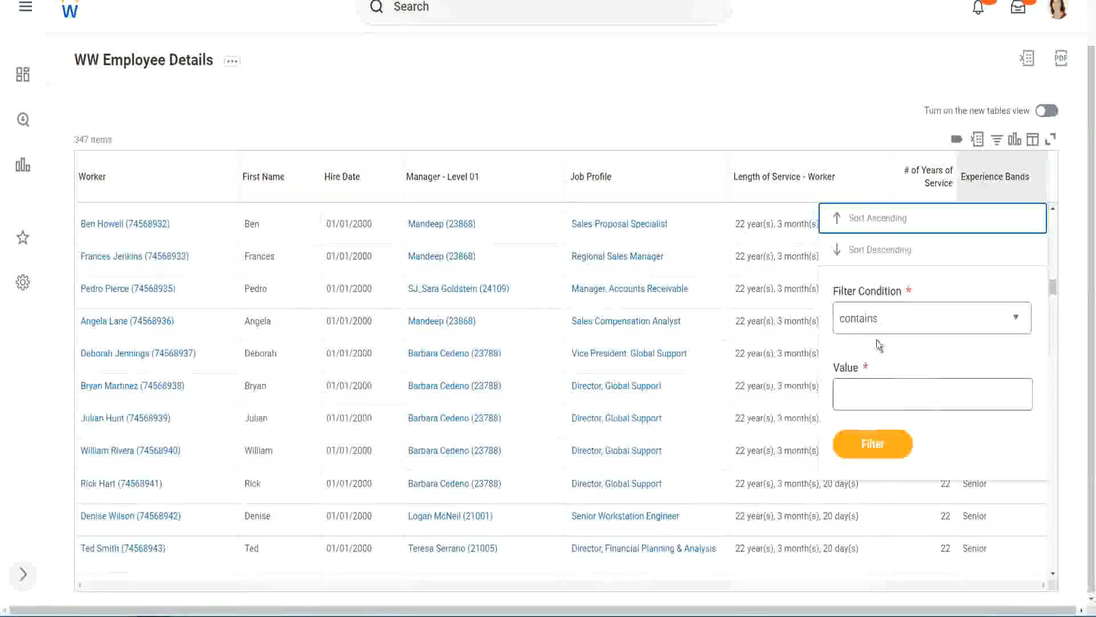
pyautogui.click(869, 384)
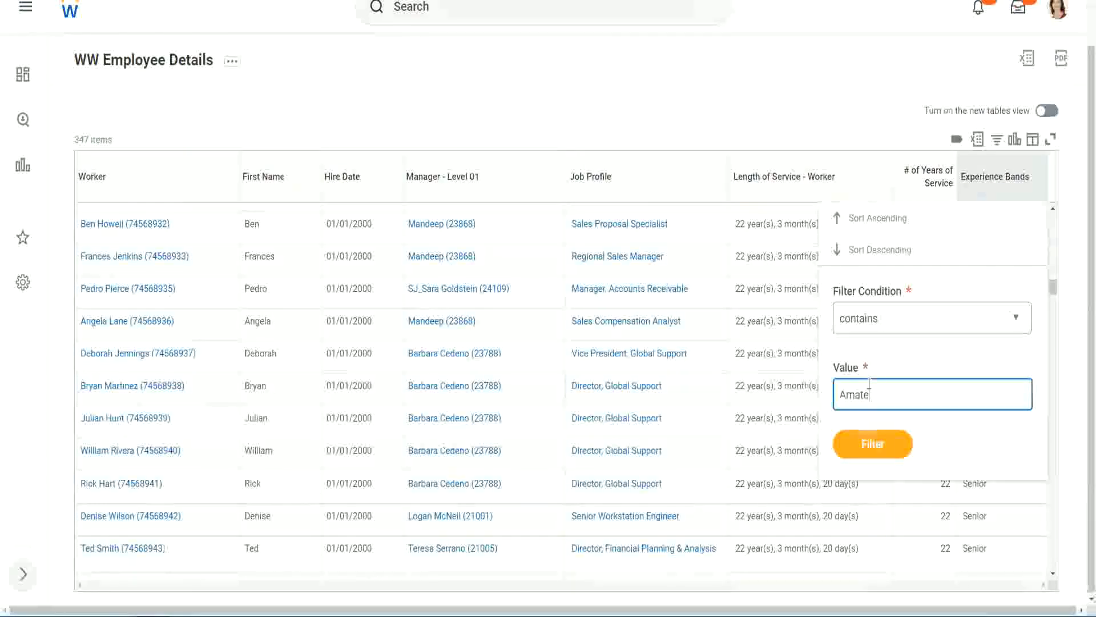
pyautogui.write('Amateur')
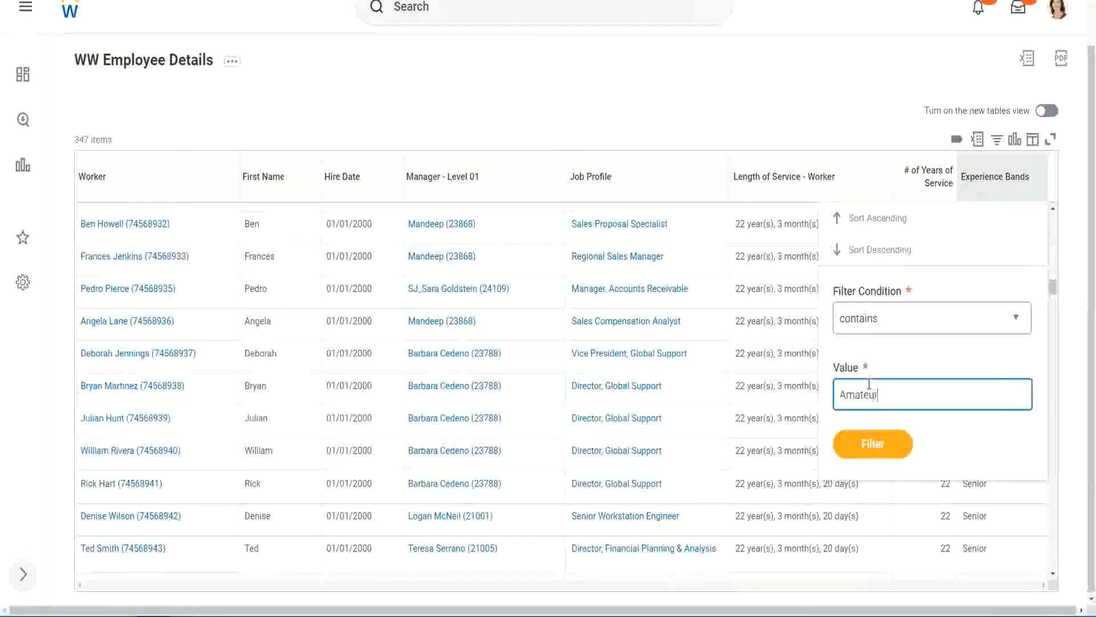
pyautogui.click(865, 451)
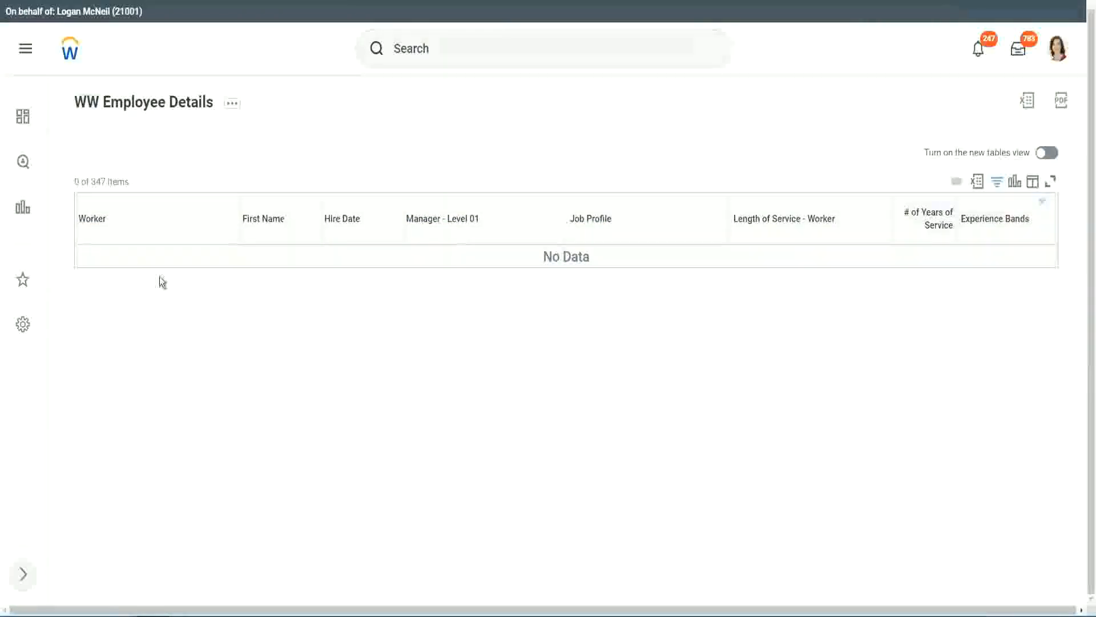
# Step: Change the Experience Bands filter value to Legend and browse the filtered workers
pyautogui.click(993, 218)
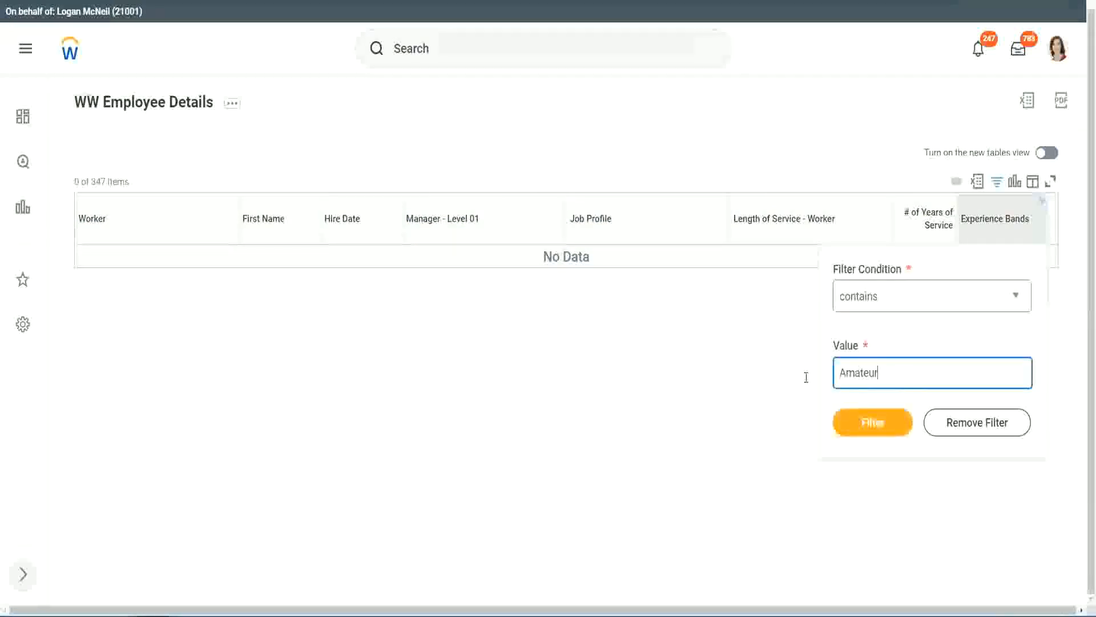
pyautogui.moveTo(806, 377); pyautogui.dragTo(783, 375)
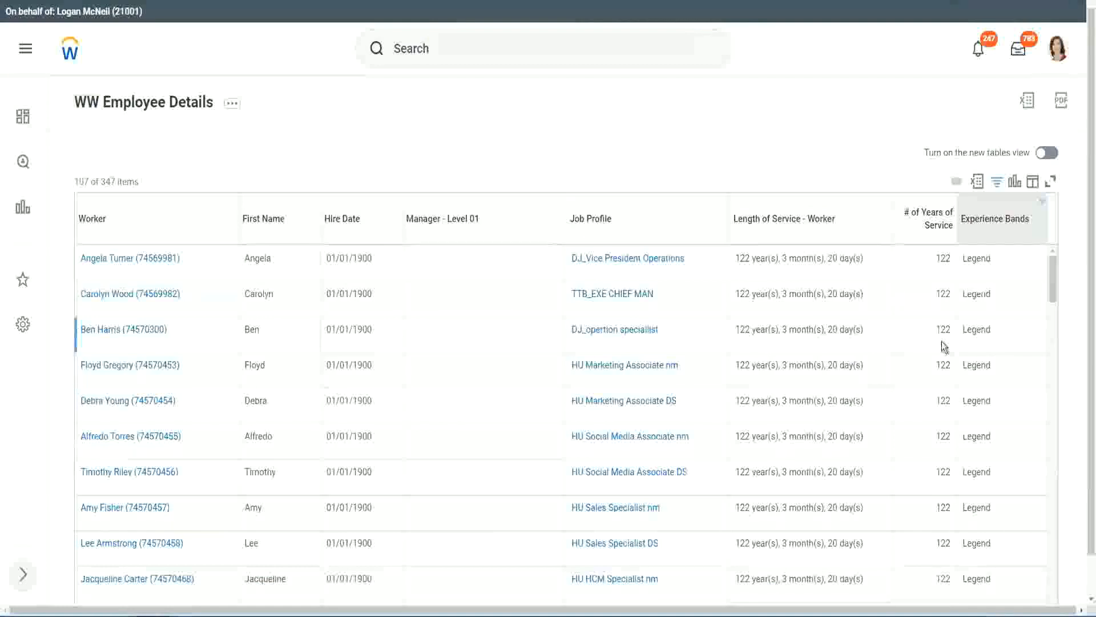
pyautogui.scroll(-20, 941, 342)
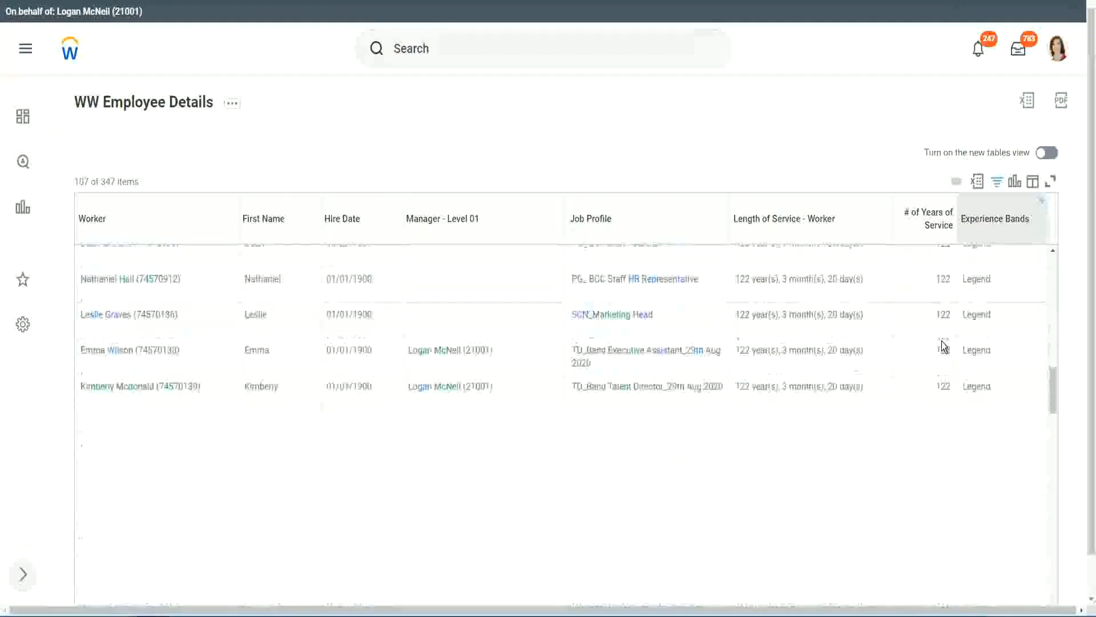
pyautogui.scroll(-3, 943, 345)
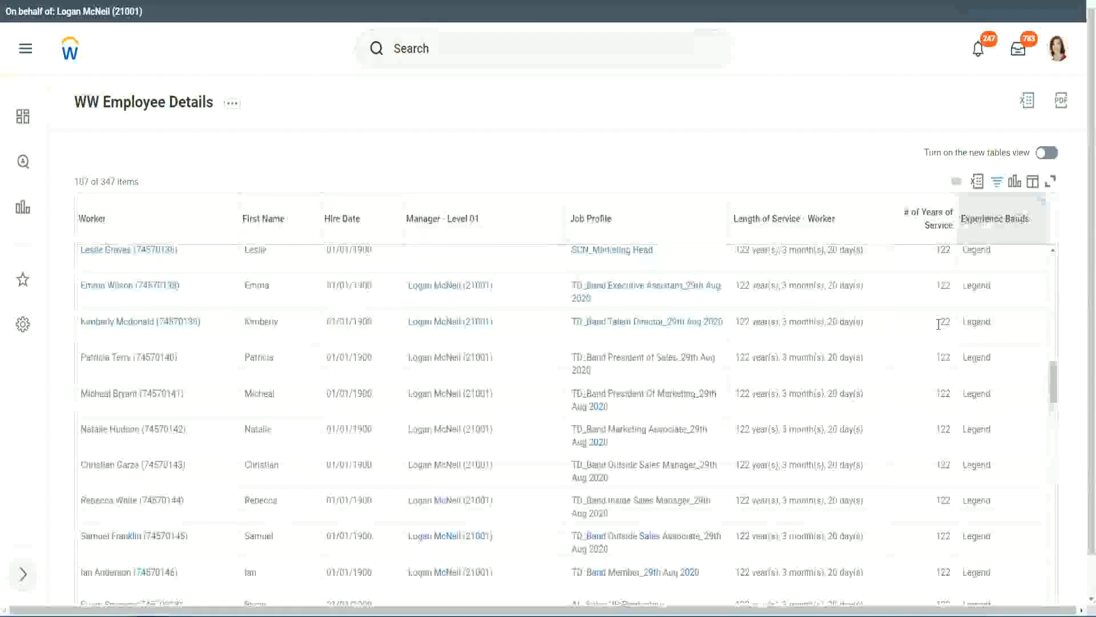
pyautogui.scroll(-15, 939, 325)
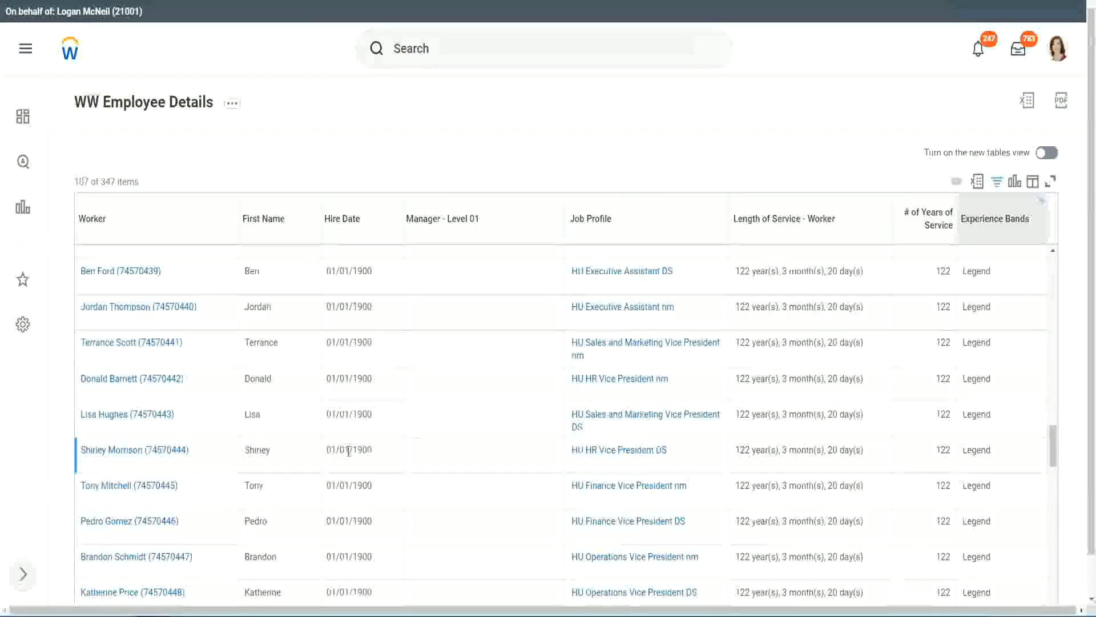
# Step: Check the hire dates and years of service of the Legend workers down to the end of the list
pyautogui.doubleClick(354, 446)
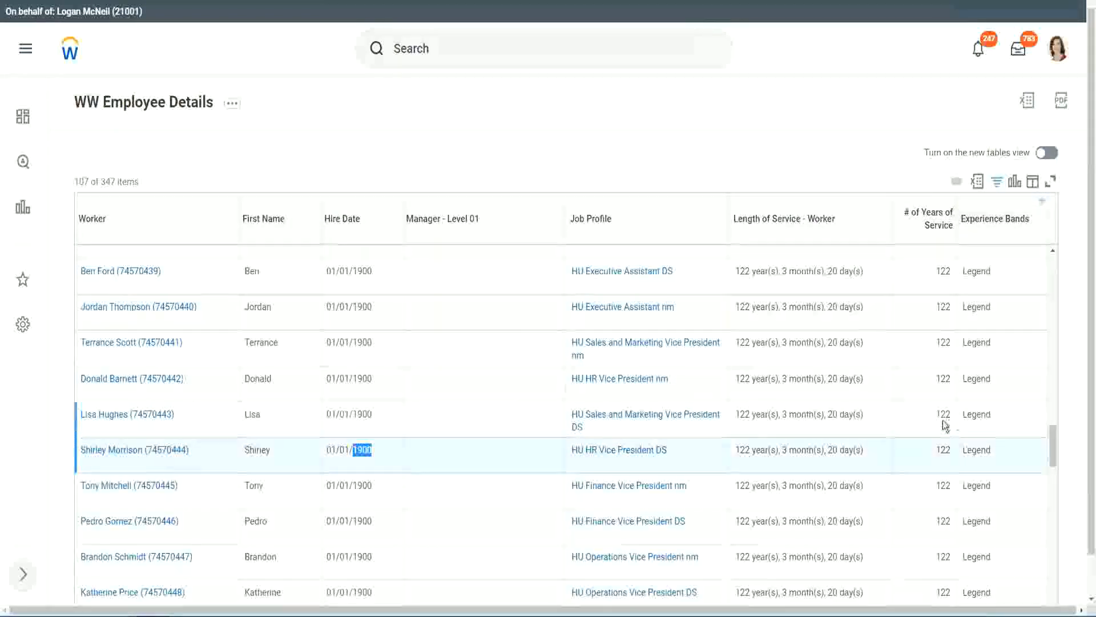
pyautogui.scroll(-3, 937, 425)
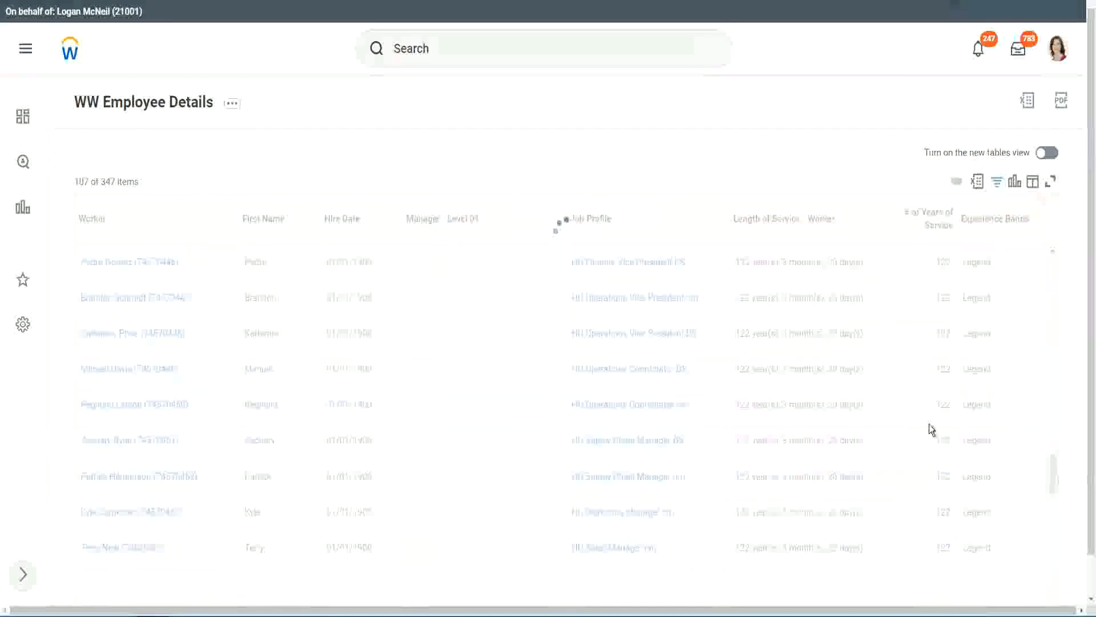
pyautogui.scroll(-3, 930, 430)
pyautogui.scroll(-10, 929, 424)
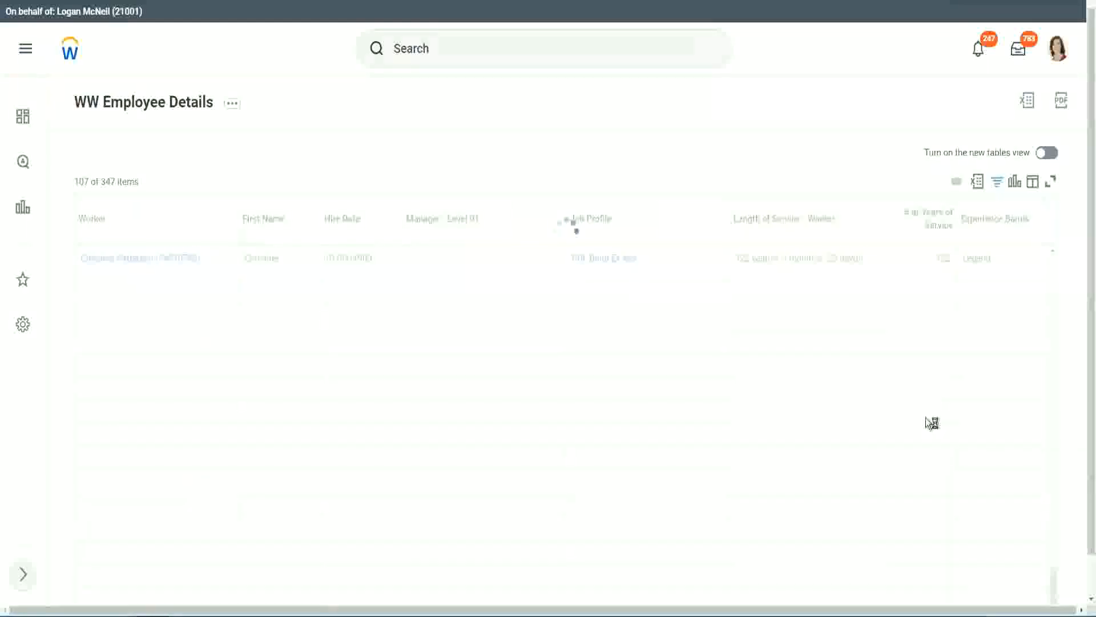
pyautogui.scroll(-6, 914, 381)
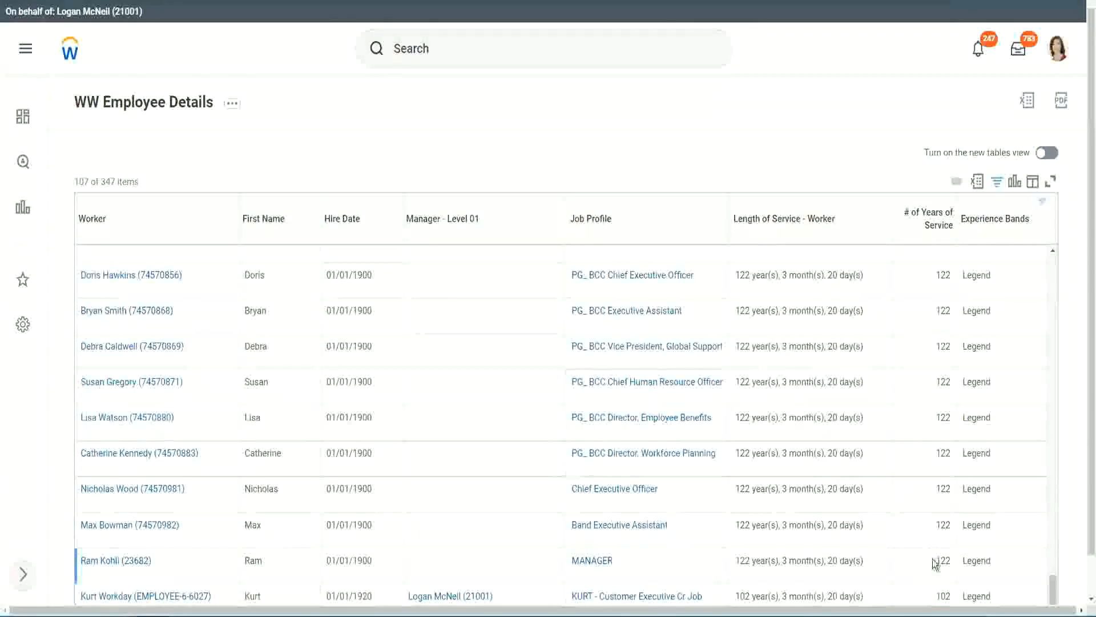
pyautogui.doubleClick(942, 596)
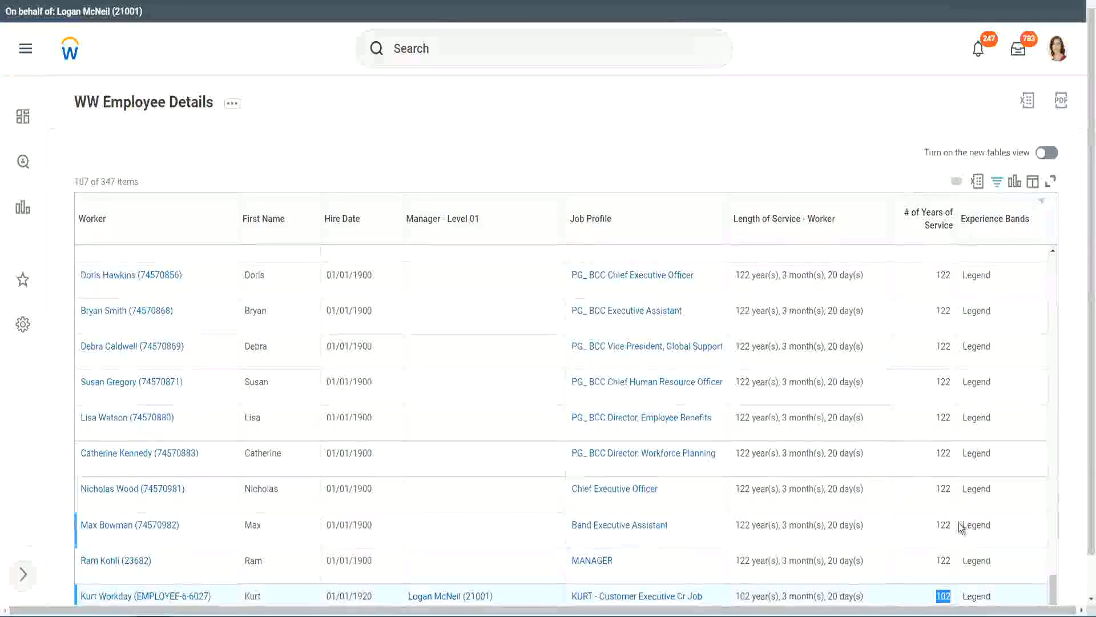
pyautogui.moveTo(943, 488); pyautogui.dragTo(952, 489)
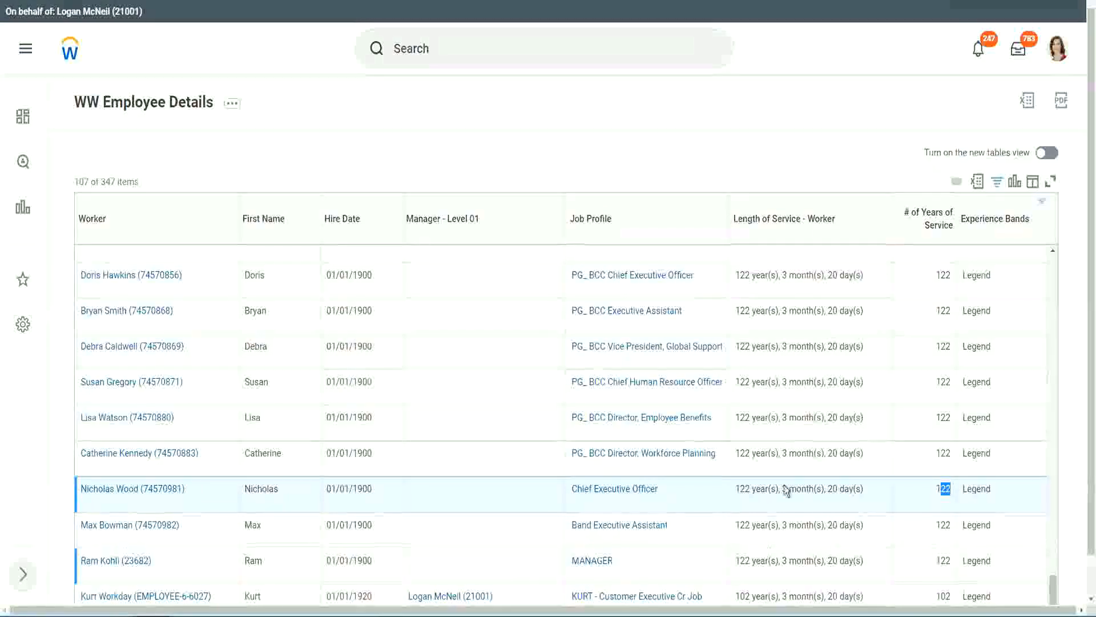
pyautogui.click(920, 455)
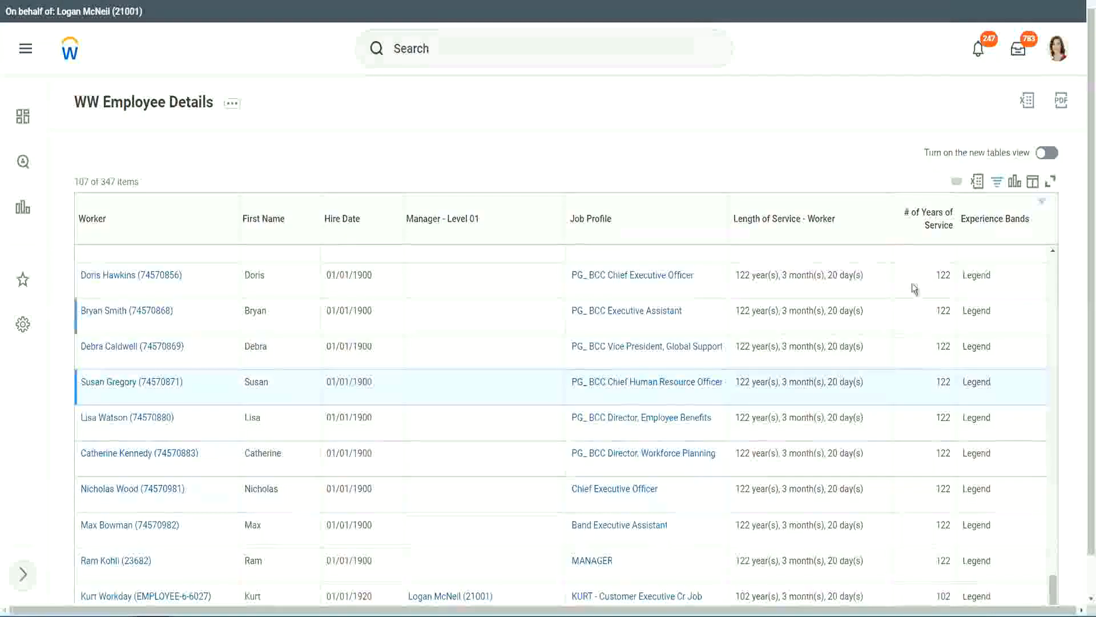
# Step: Change the Experience Bands filter value to Experienced, keeping the contains condition, and apply it
pyautogui.click(1002, 224)
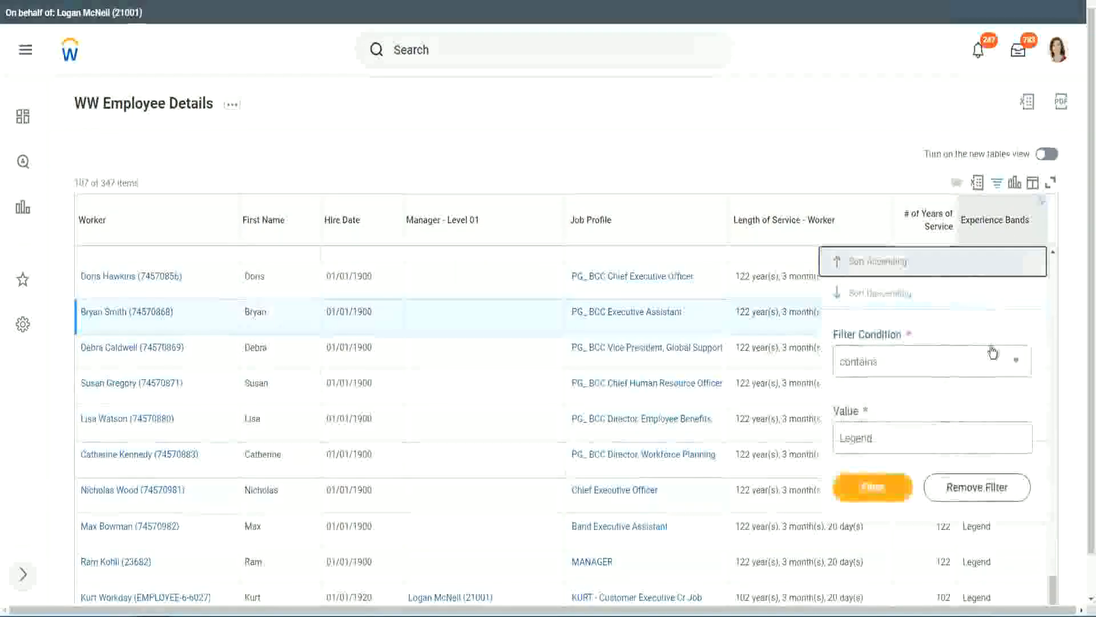
pyautogui.click(898, 436)
pyautogui.hotkey('ctrl', 'a')
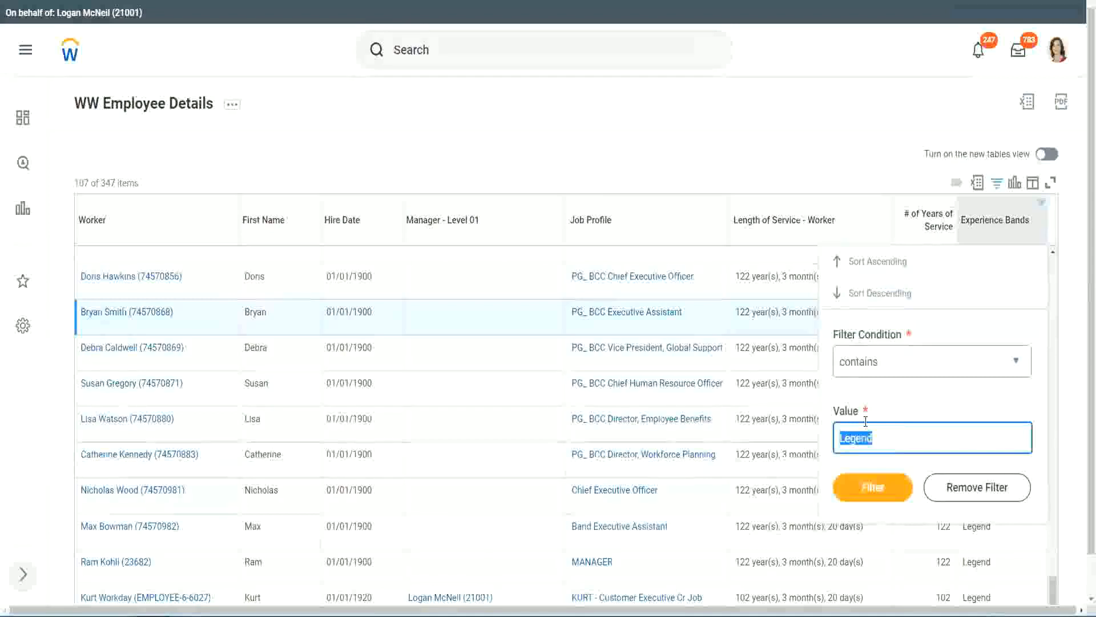
pyautogui.write('Ex')
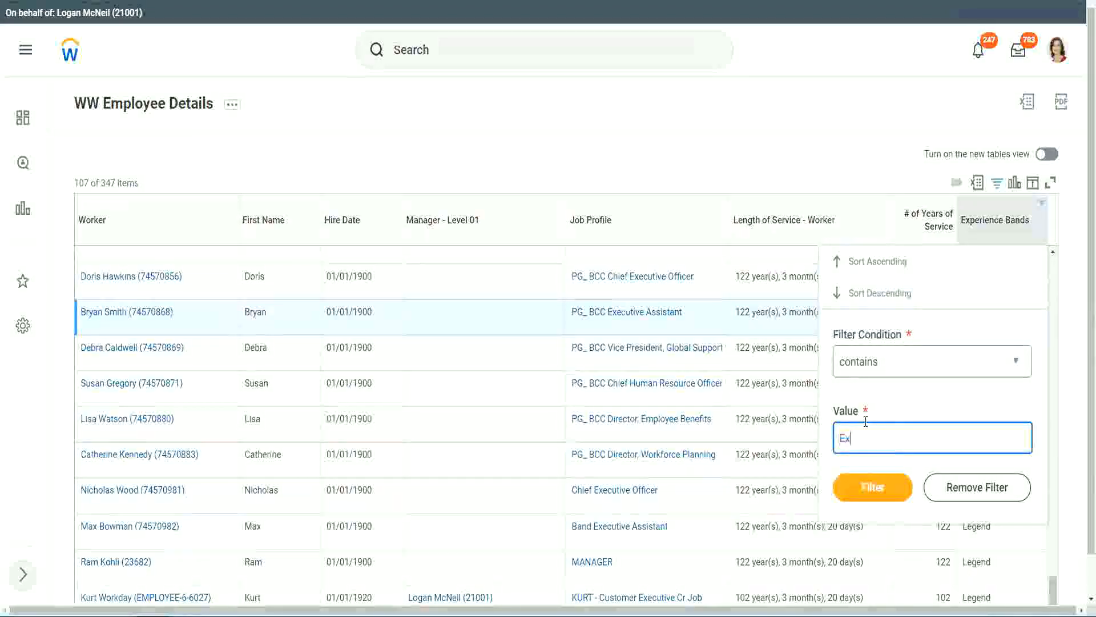
pyautogui.write('per')
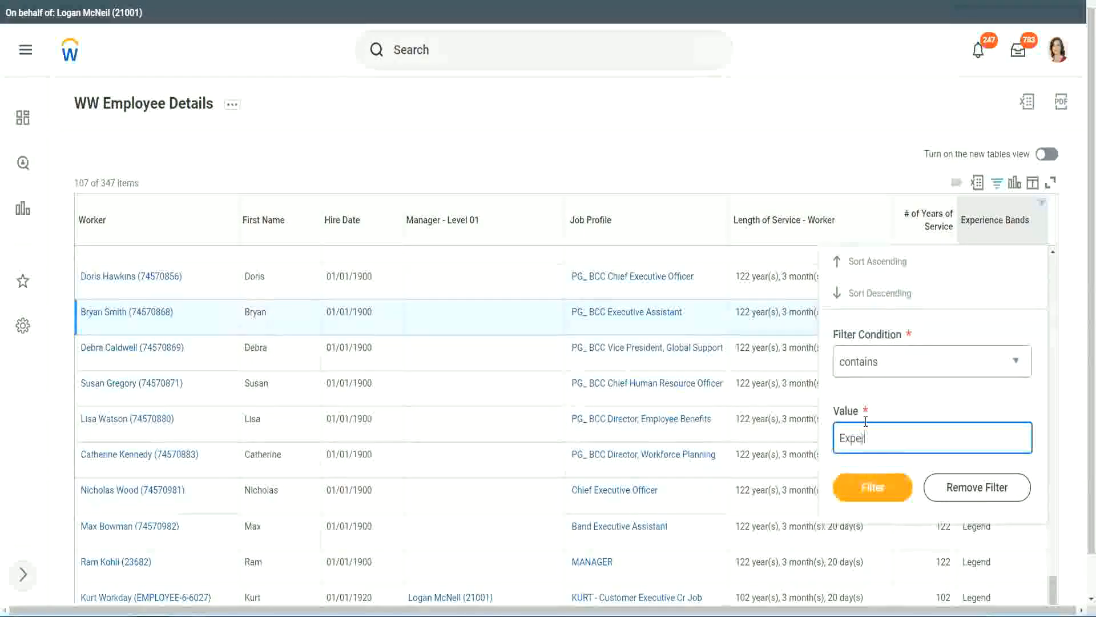
pyautogui.write('ienced')
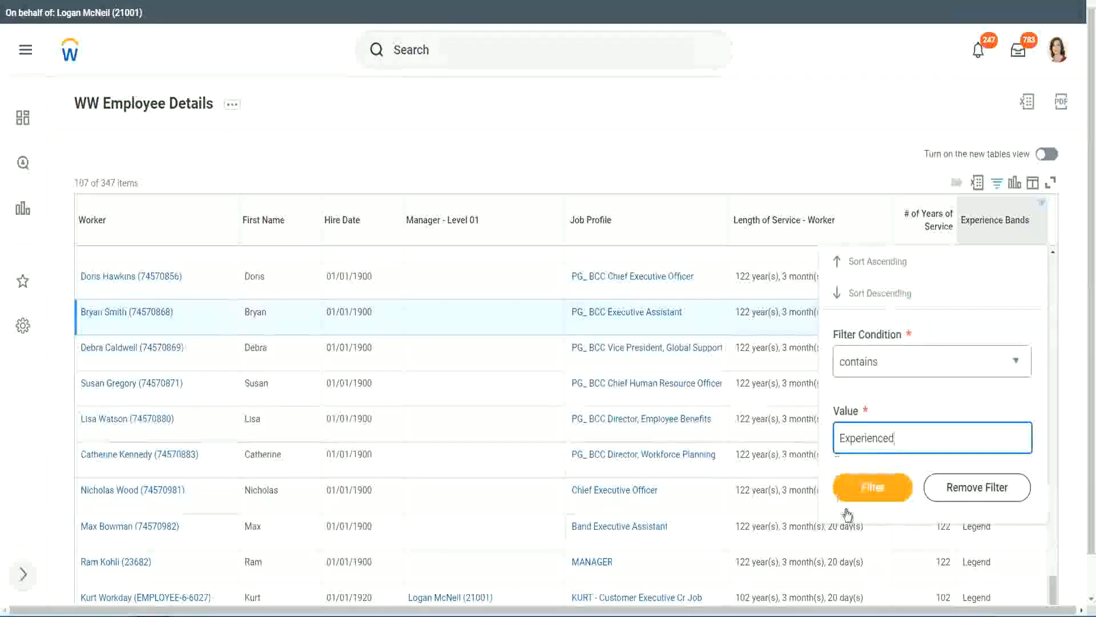
pyautogui.click(880, 486)
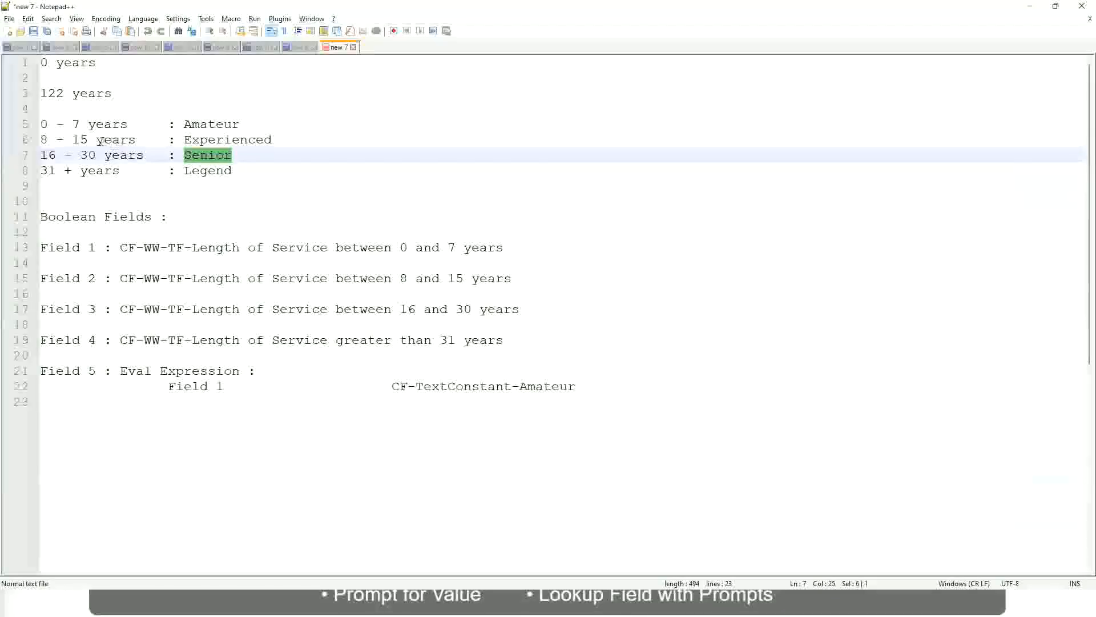
# Step: Switch to Notepad++ and check the year range defined for the Experienced band in the notes
pyautogui.click(61, 140)
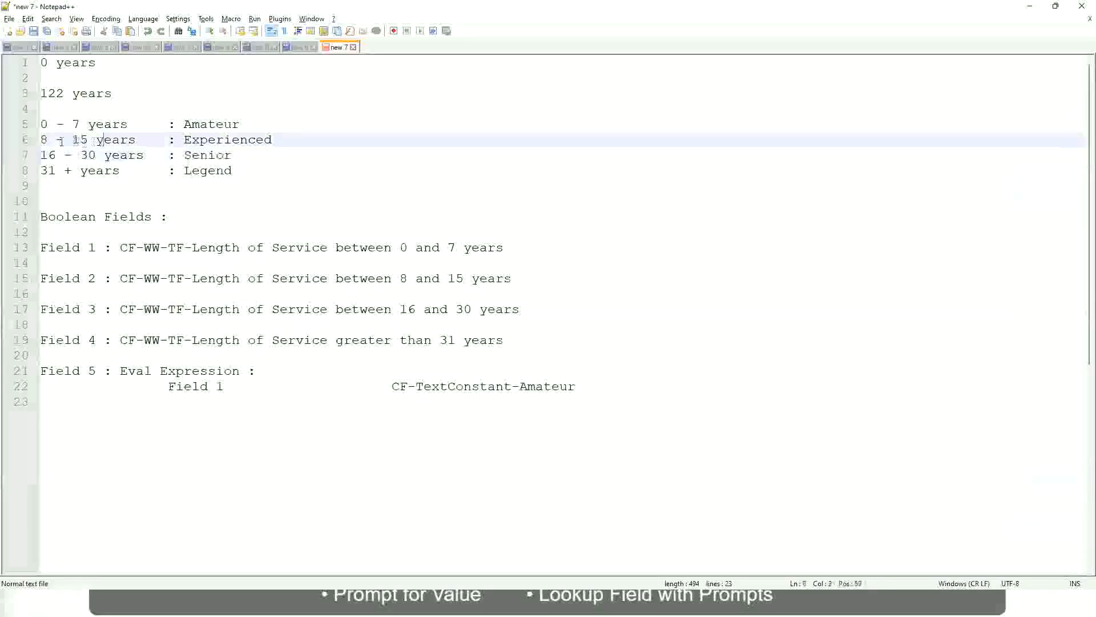
pyautogui.moveTo(49, 141); pyautogui.dragTo(84, 140)
pyautogui.click(90, 140)
pyautogui.click(127, 141)
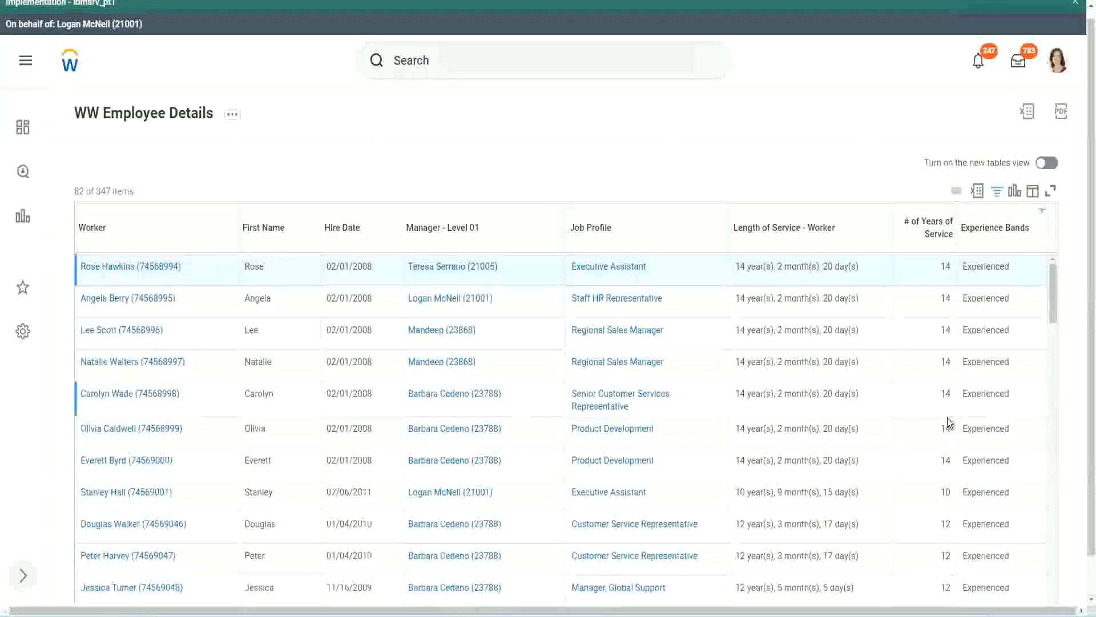
# Step: Switch back to Workday and check the filtered workers' years of service against the Experienced band, continuing down the list
pyautogui.scroll(-3, 947, 419)
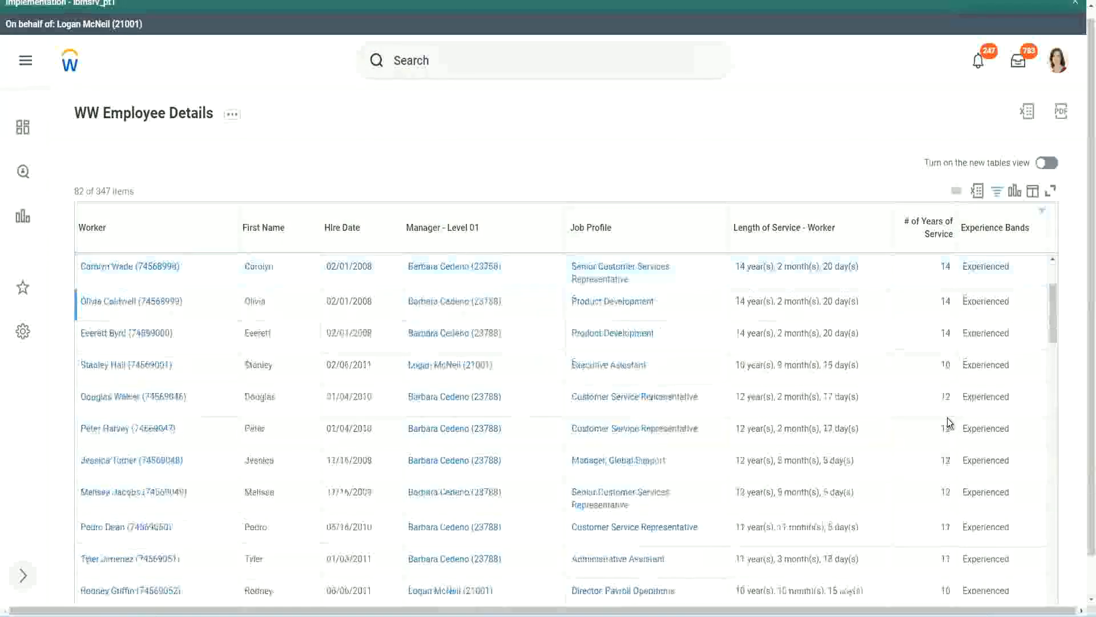
pyautogui.scroll(-3, 947, 422)
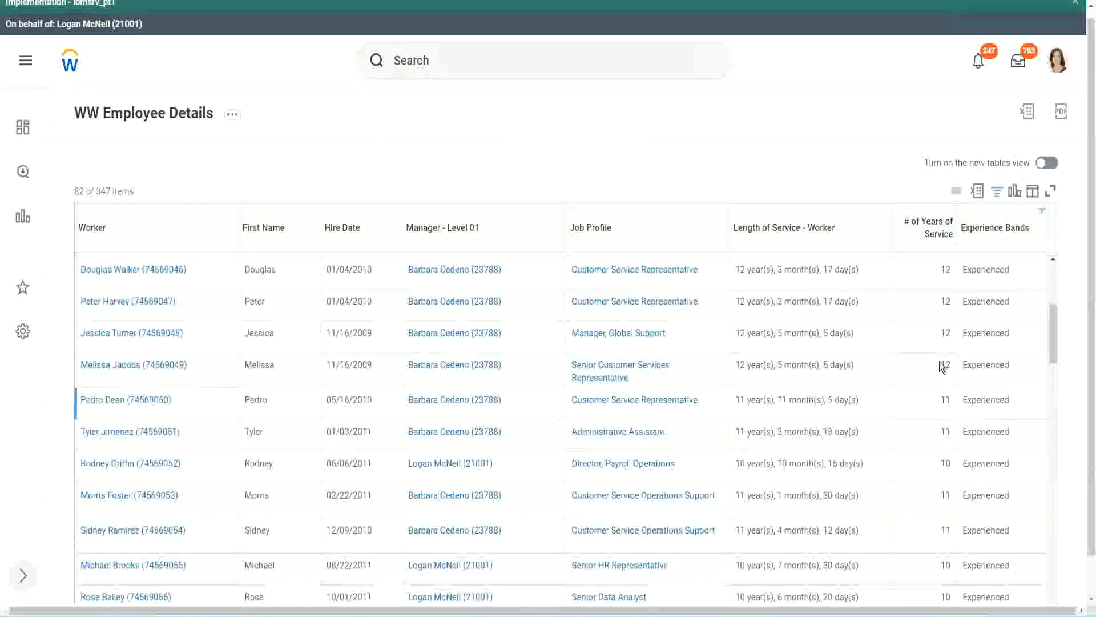
pyautogui.doubleClick(971, 302)
pyautogui.scroll(-3, 945, 394)
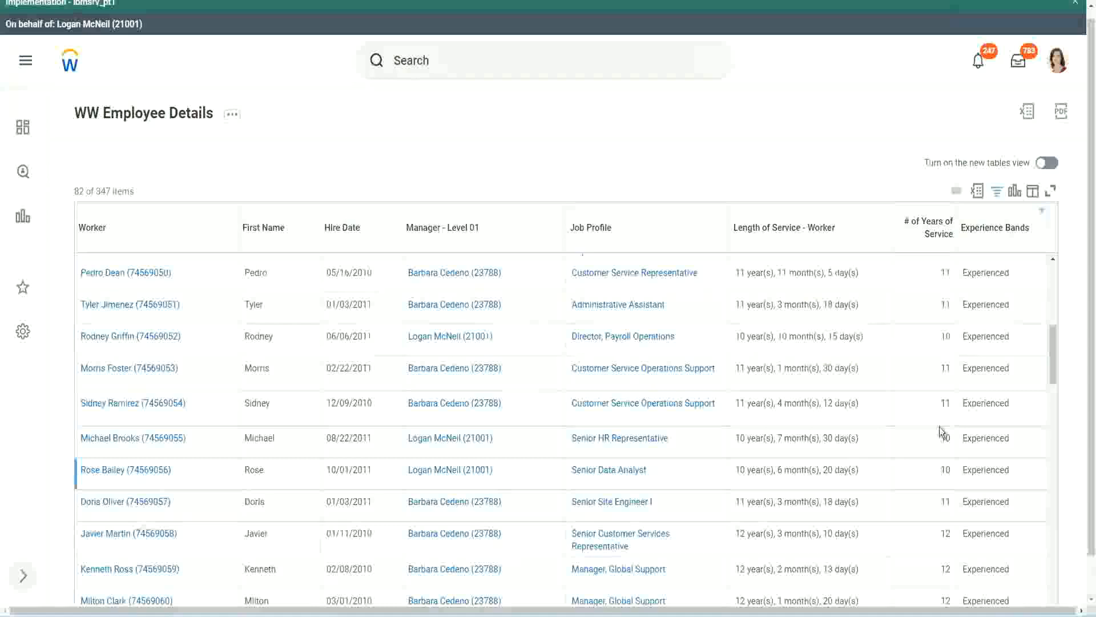
pyautogui.click(944, 403)
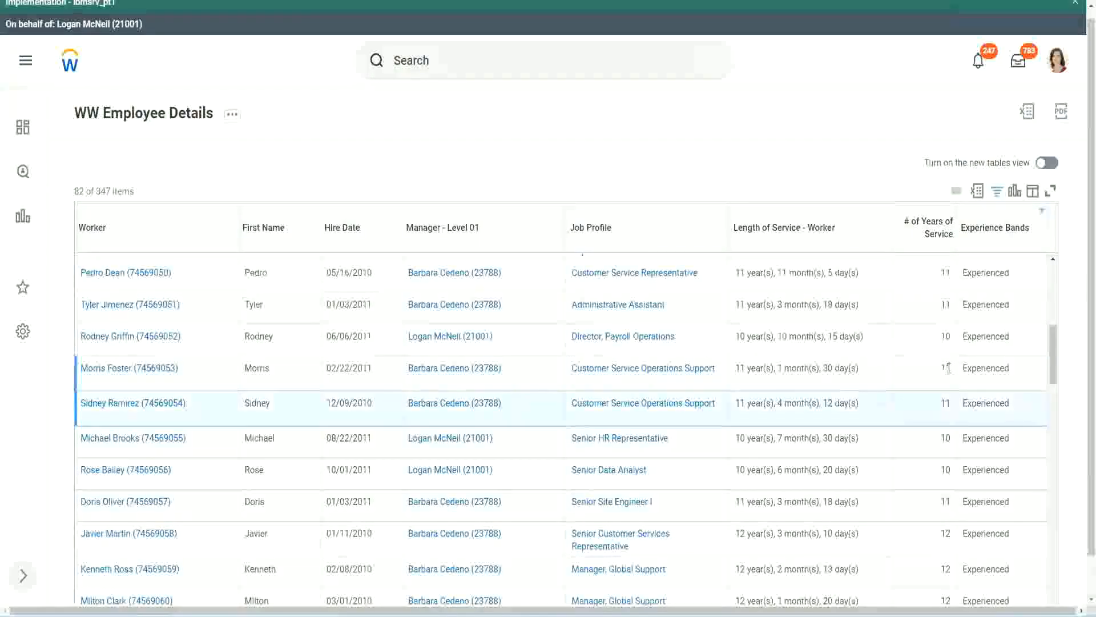
pyautogui.click(976, 368)
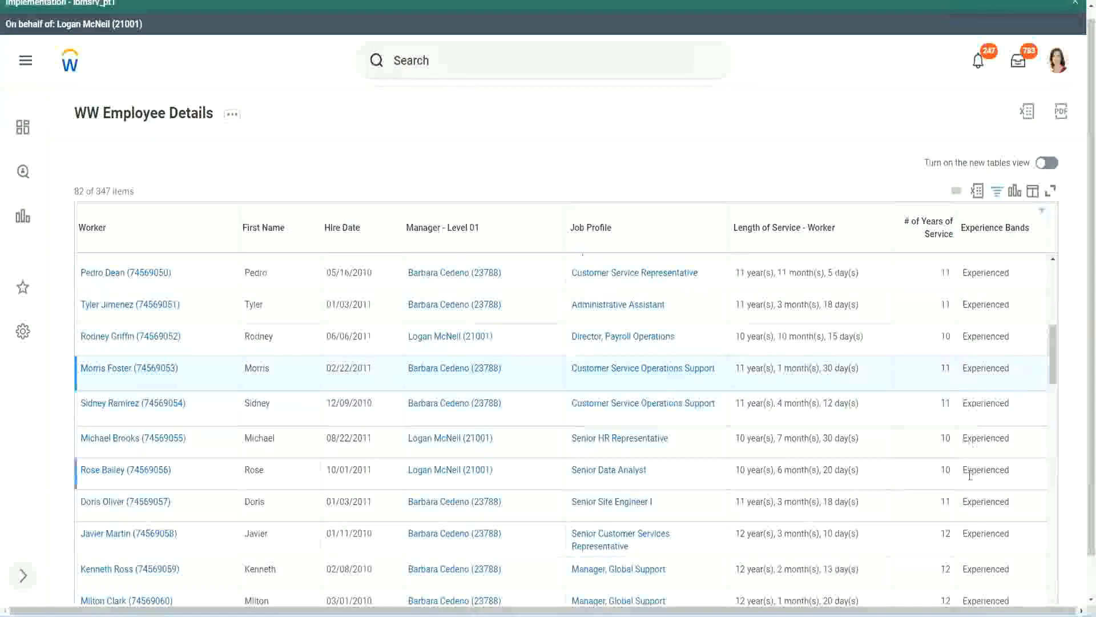
pyautogui.scroll(-10, 970, 474)
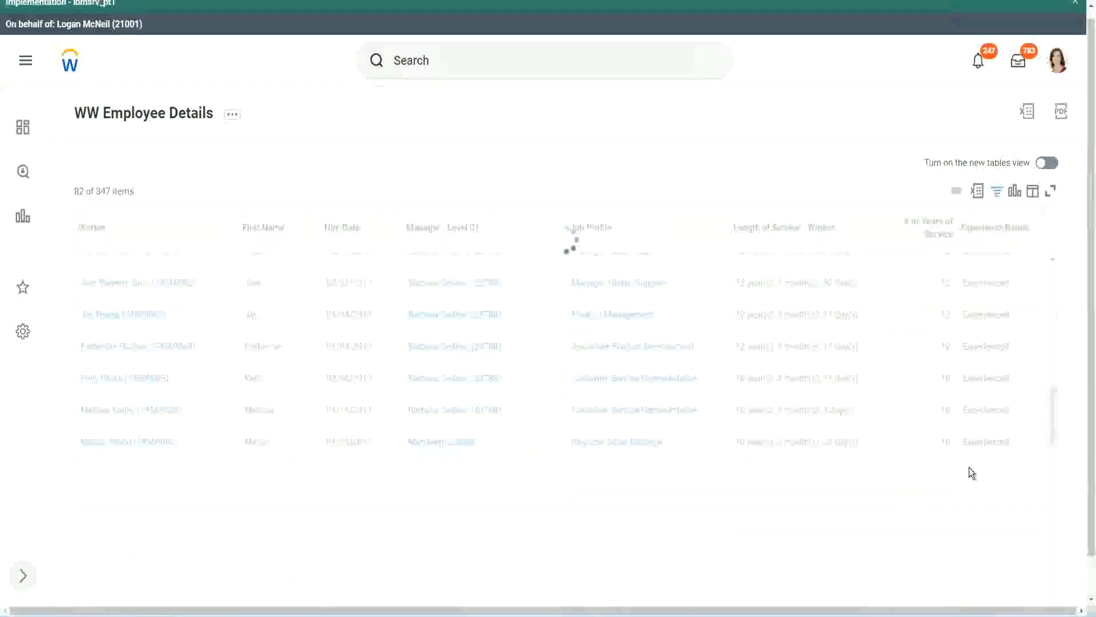